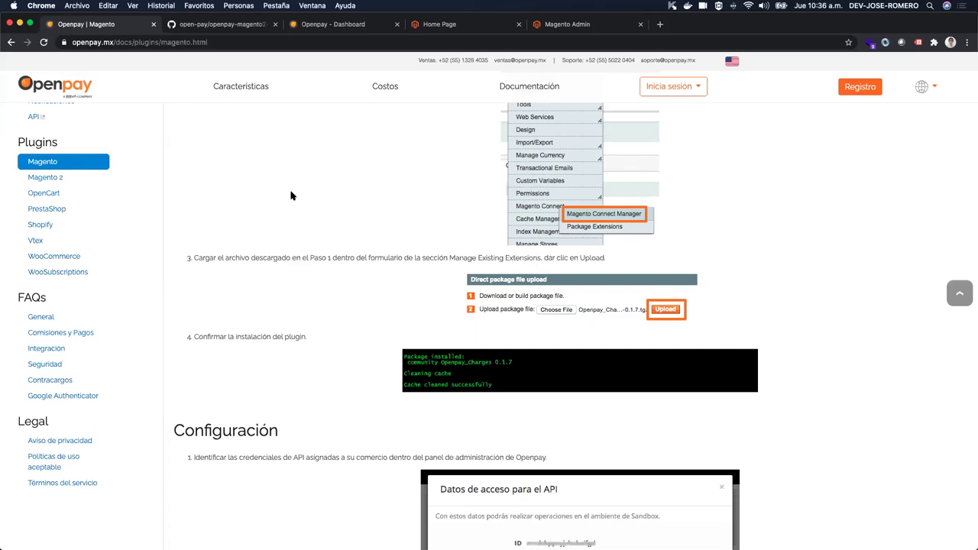
# Step: Open the Magento 2 page from the Plugins list in the Openpay Docs sidebar
pyautogui.click(44, 178)
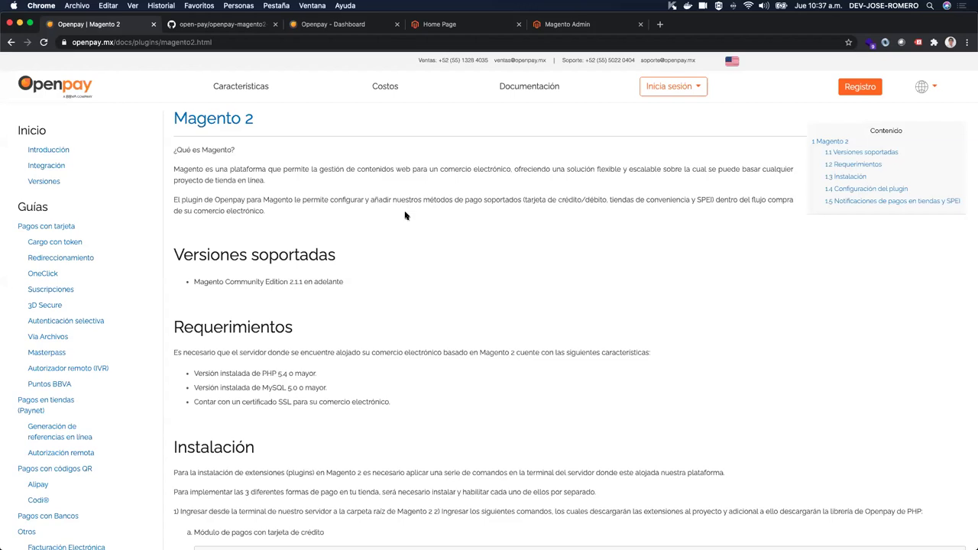
# Step: Scroll to Instalación and select the 'composer require openpay/magento2-cards:3.1.*' command
pyautogui.scroll(-5, 405, 216)
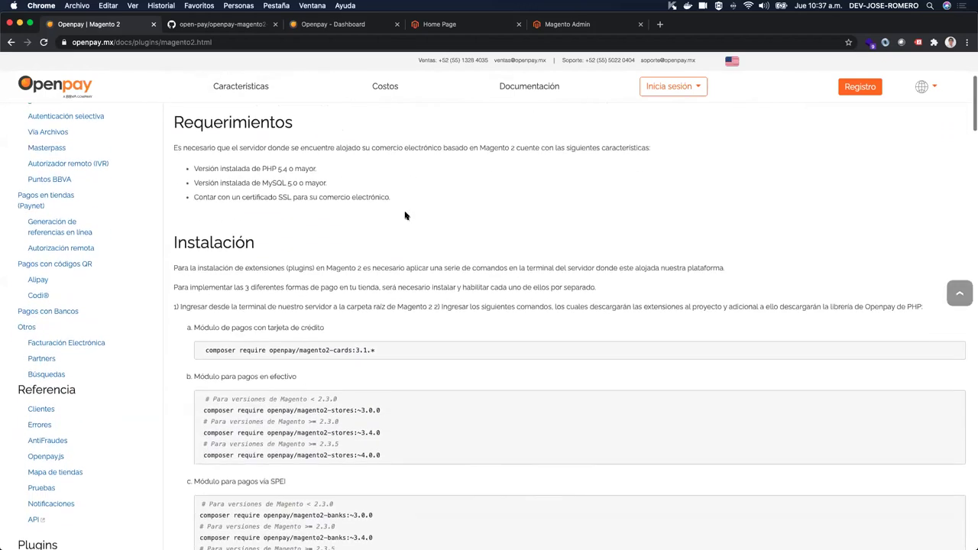
pyautogui.scroll(-2, 405, 216)
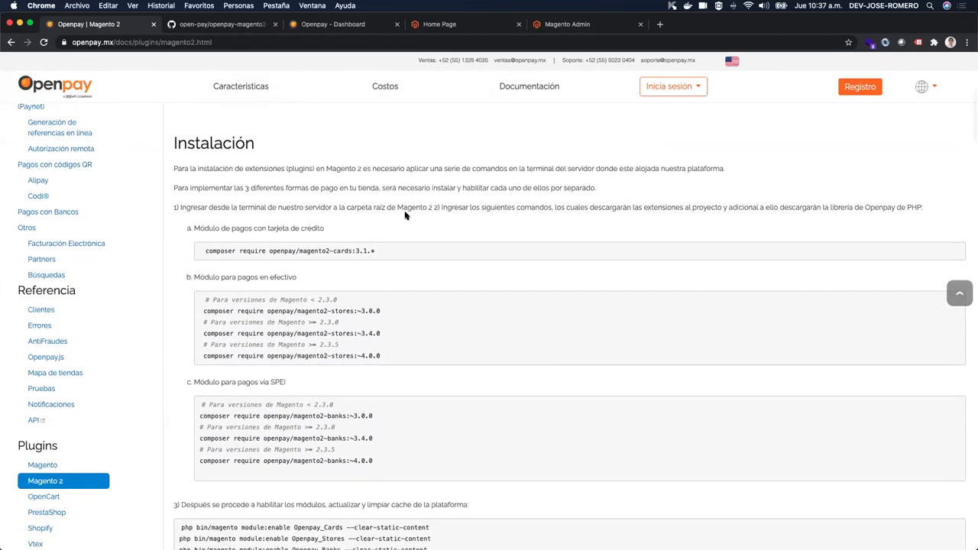
pyautogui.scroll(-1, 405, 216)
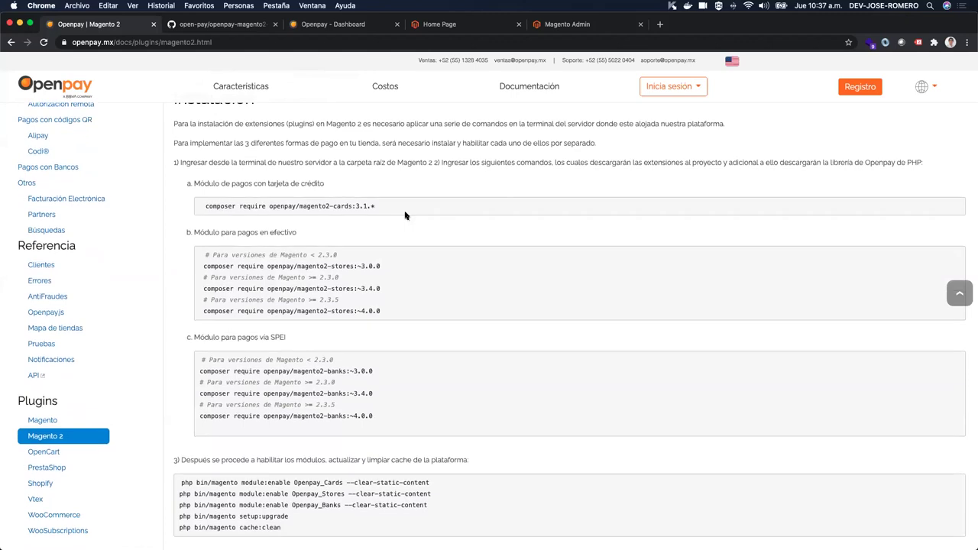
pyautogui.scroll(-1, 405, 216)
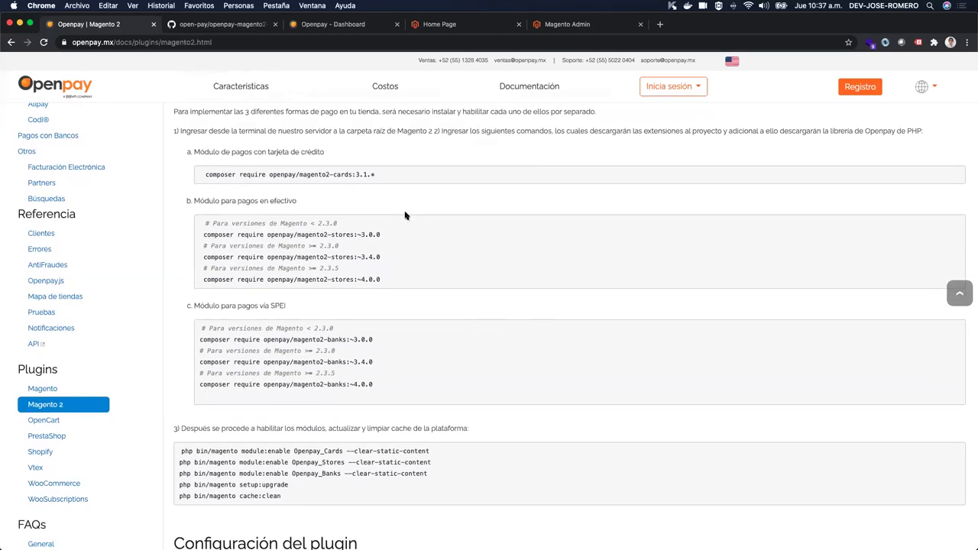
pyautogui.moveTo(203, 174); pyautogui.dragTo(441, 176)
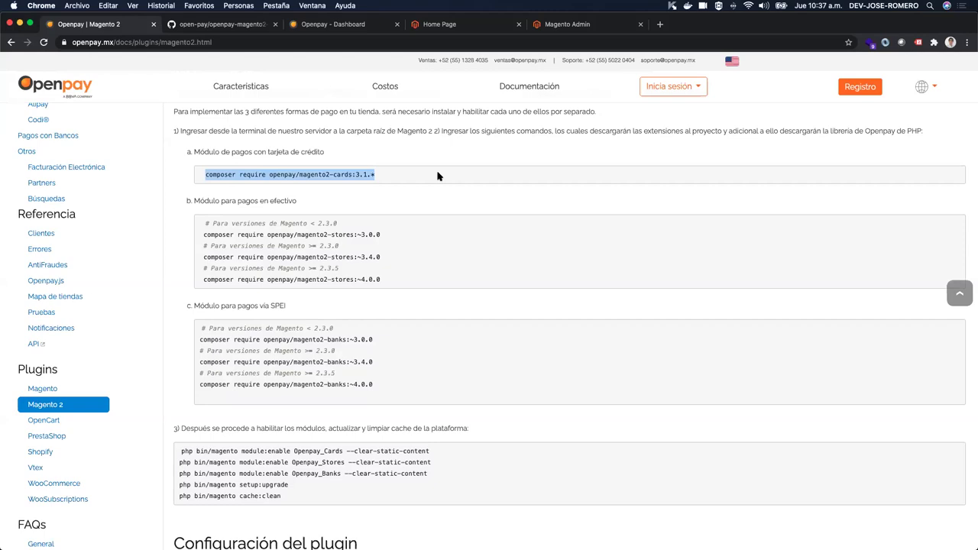
# Step: Switch to the openpay-magento2-cards GitHub repository
pyautogui.scroll(-1, 439, 176)
pyautogui.scroll(-1, 438, 176)
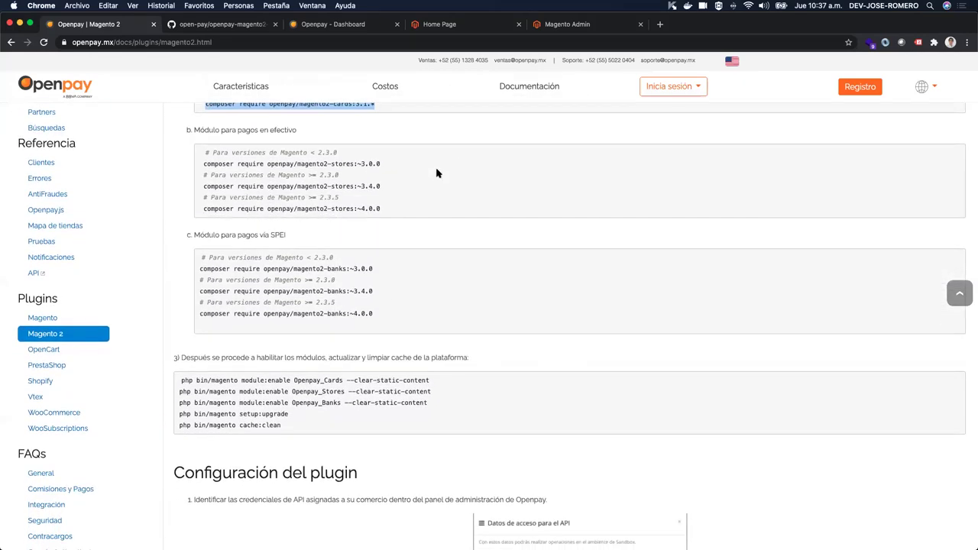
pyautogui.click(218, 26)
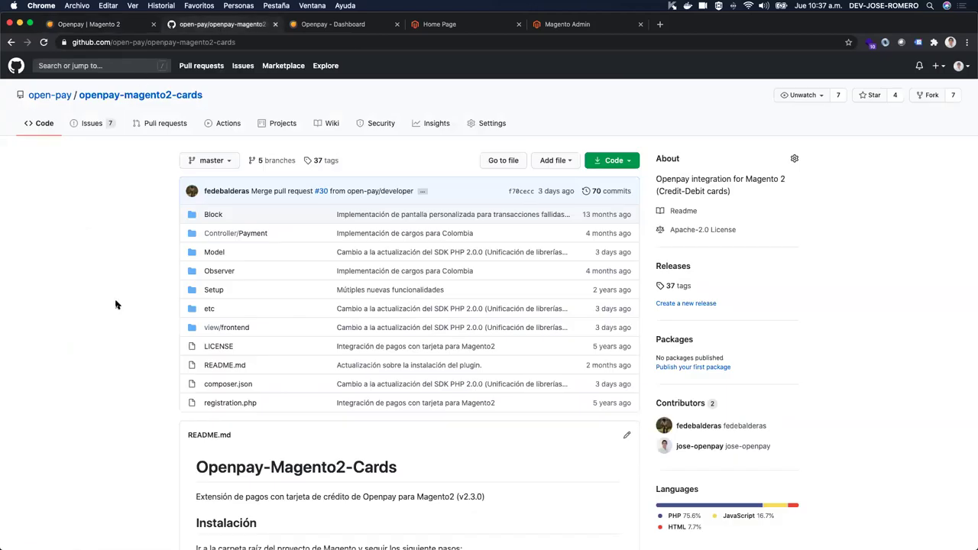
# Step: Read through the Openpay-Magento2-Cards README install and update steps, then go to the Luma home page
pyautogui.scroll(-5, 116, 305)
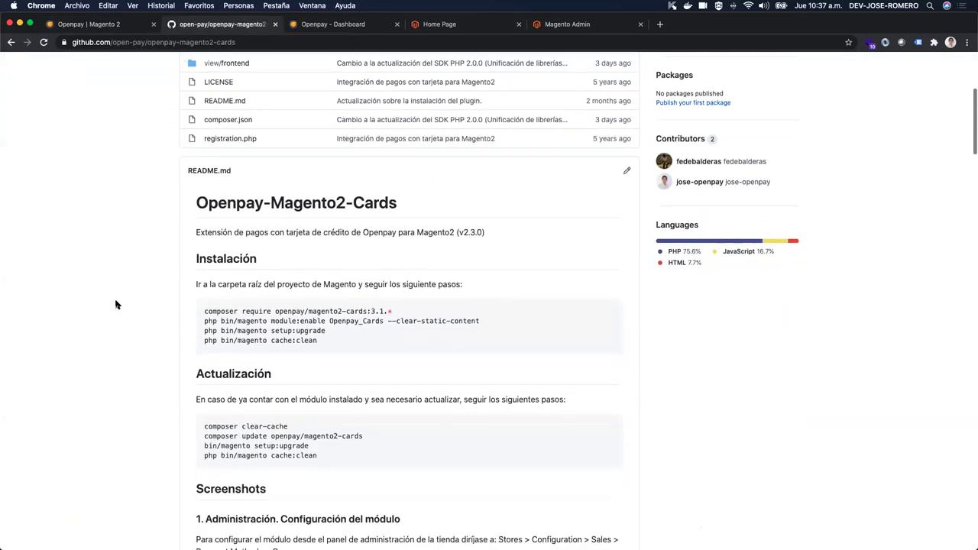
pyautogui.scroll(-1, 116, 305)
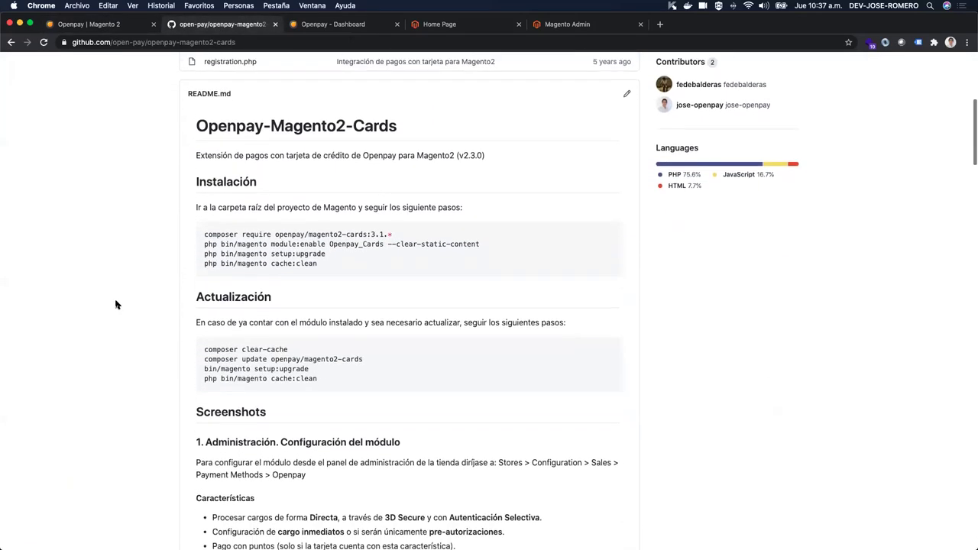
pyautogui.scroll(-1, 116, 305)
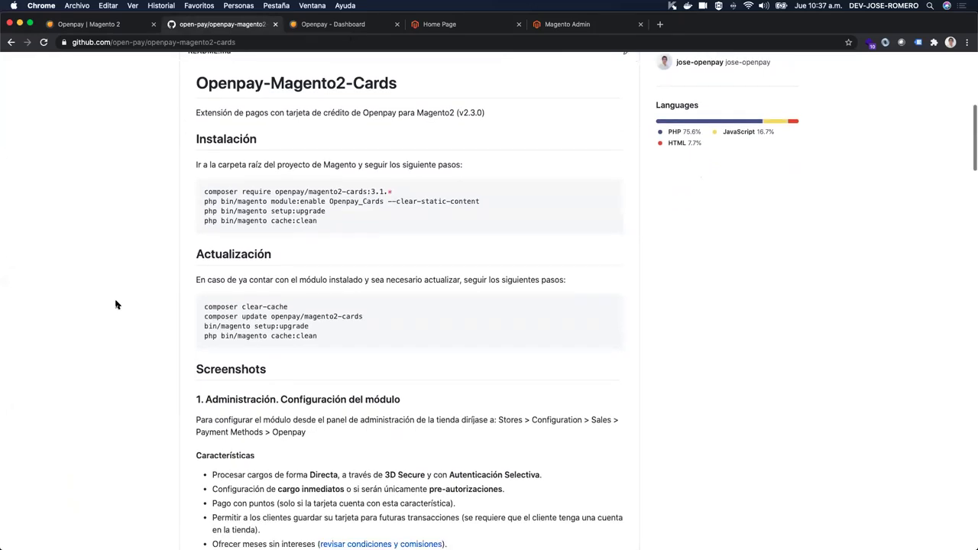
pyautogui.scroll(5, 116, 305)
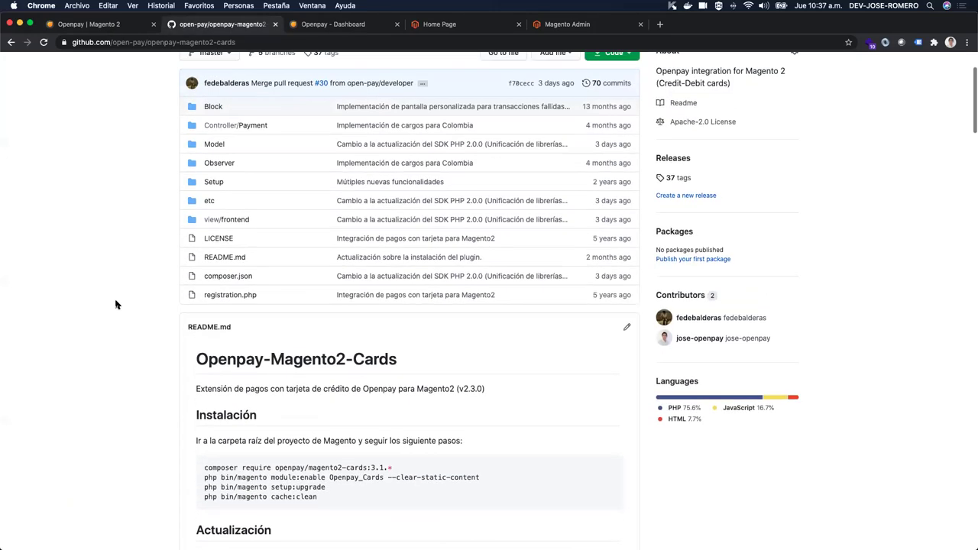
pyautogui.click(495, 26)
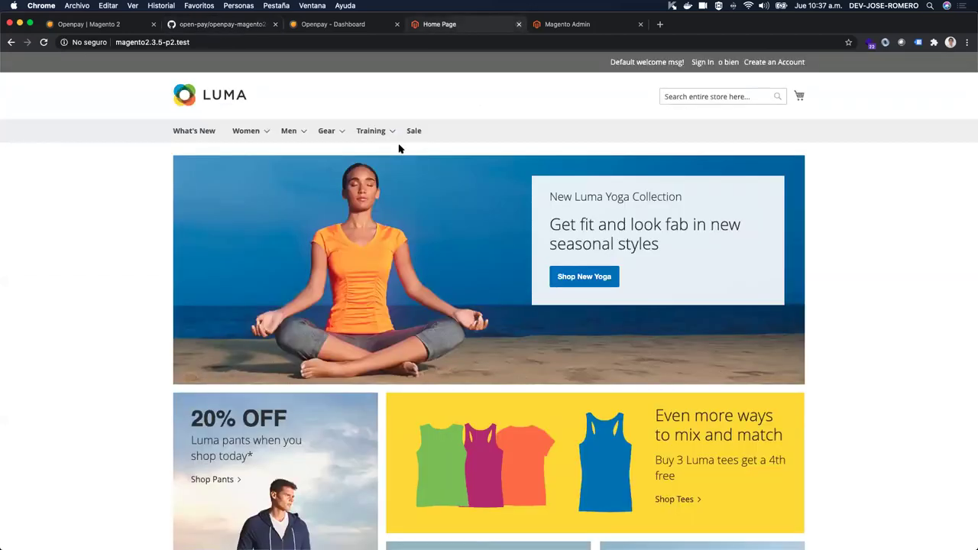
# Step: Look over the Luma Hot Sellers products, then go to the Magento Admin sign-in page
pyautogui.scroll(-3, 400, 150)
pyautogui.scroll(-5, 399, 150)
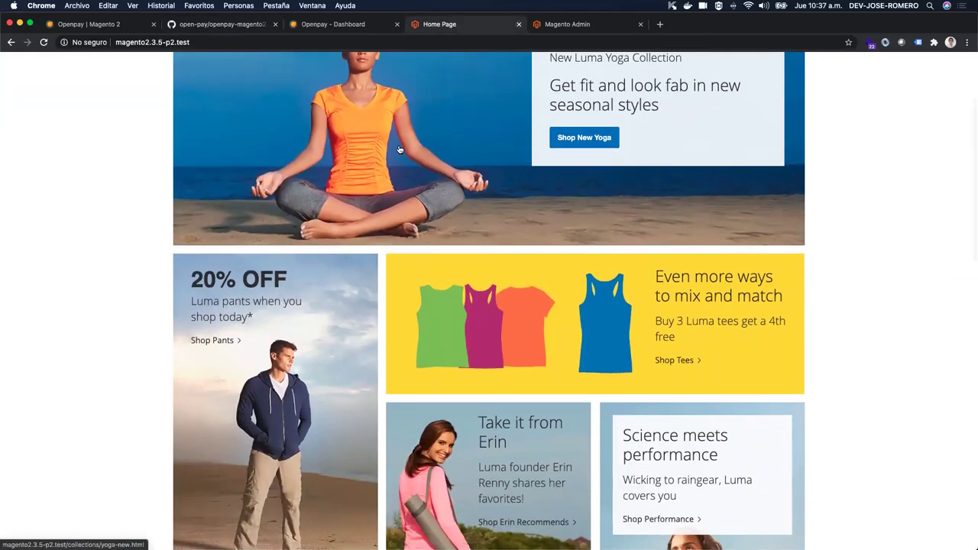
pyautogui.scroll(-10, 399, 150)
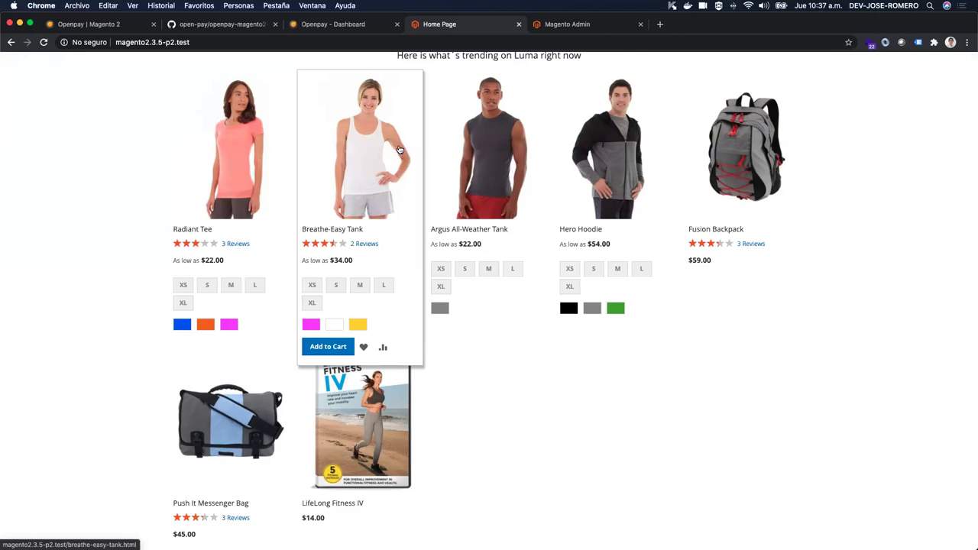
pyautogui.scroll(3, 399, 149)
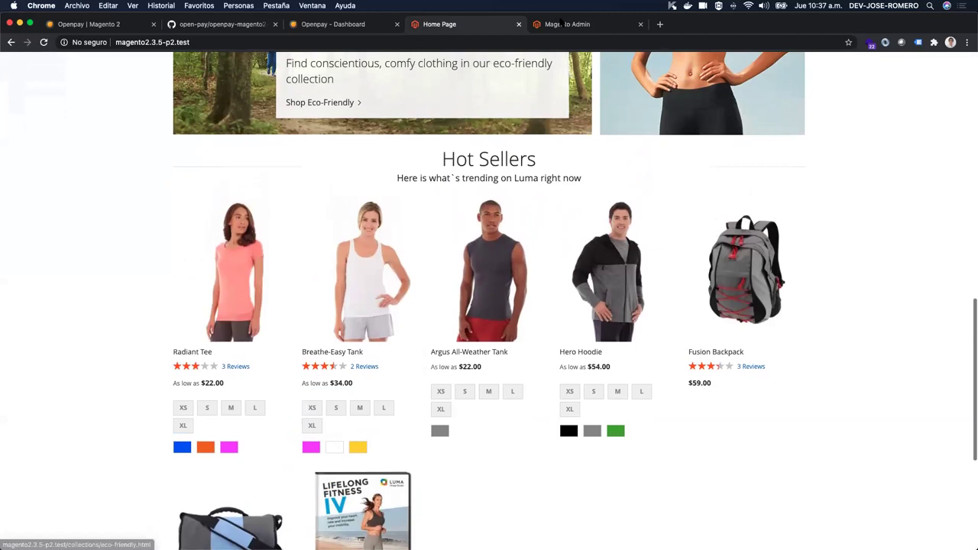
pyautogui.click(567, 26)
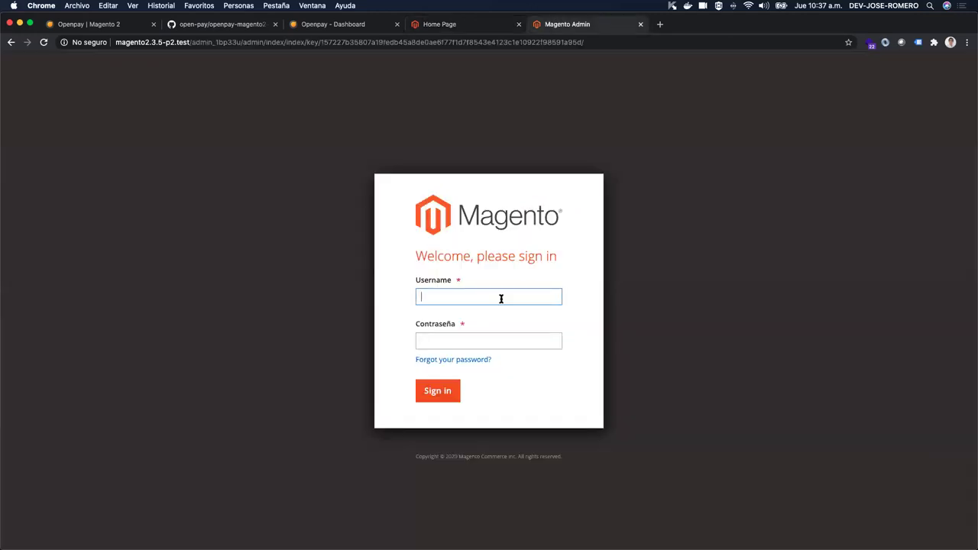
# Step: Submit the admin username and password on the Magento Admin sign-in form
pyautogui.write('A')
pyautogui.write('dmin')
pyautogui.write('Oèm')
pyautogui.write('npay')
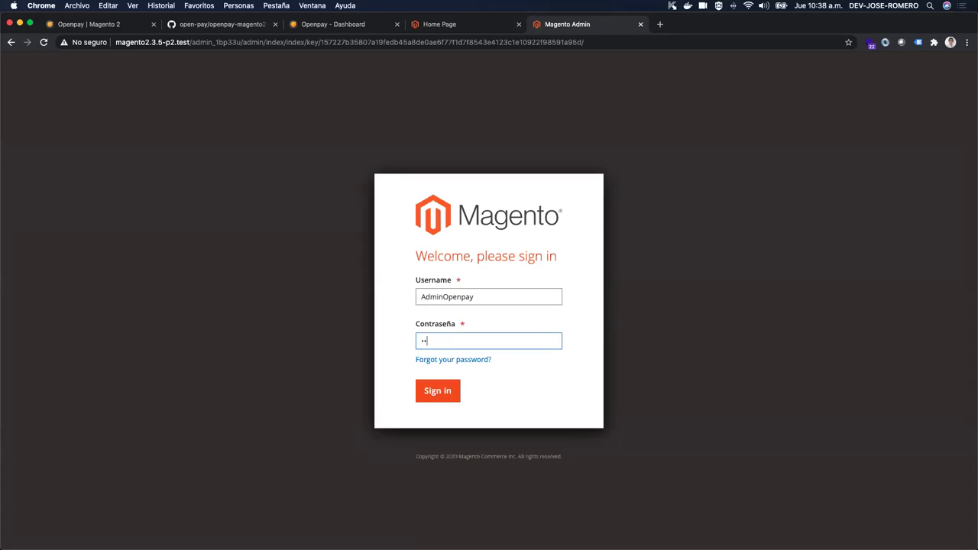
pyautogui.write('•••••••••••••••')
pyautogui.press('Return')
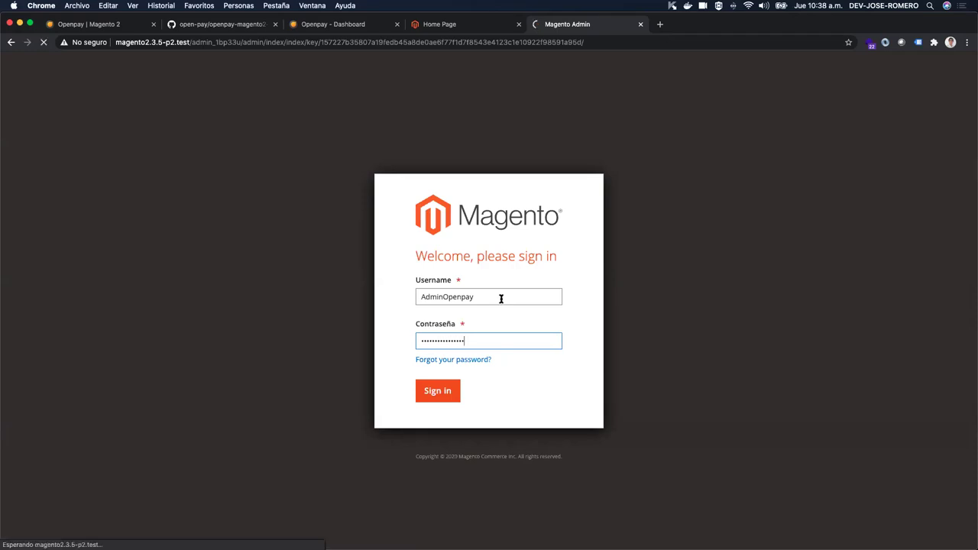
# Step: Reload the Magento Admin sign-in page after the 'Invalid Form Key' error
pyautogui.click(445, 24)
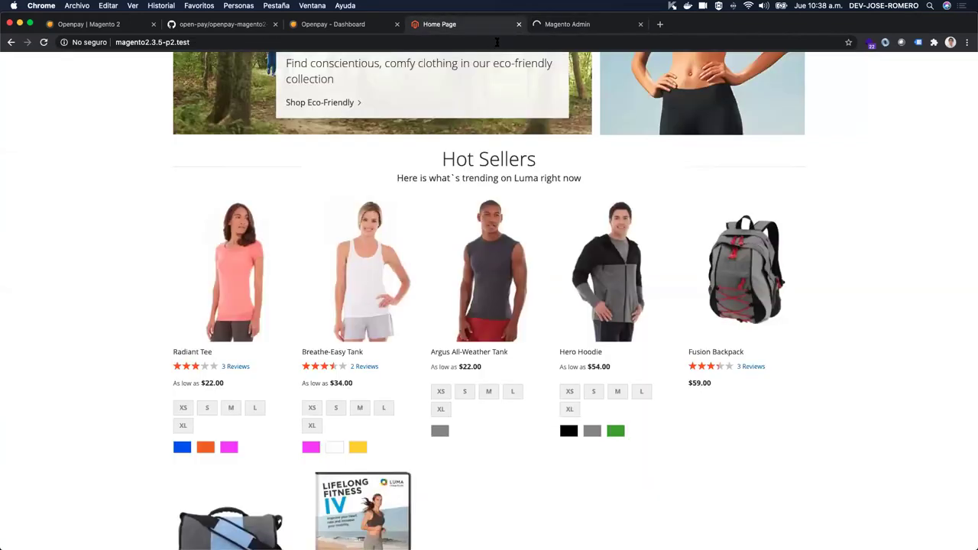
pyautogui.click(550, 27)
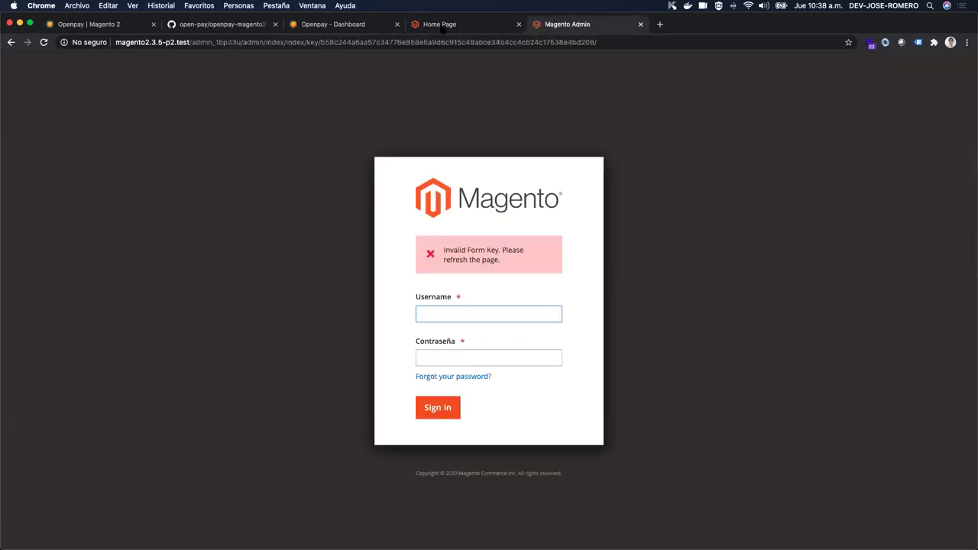
pyautogui.click(624, 42)
pyautogui.press('Return')
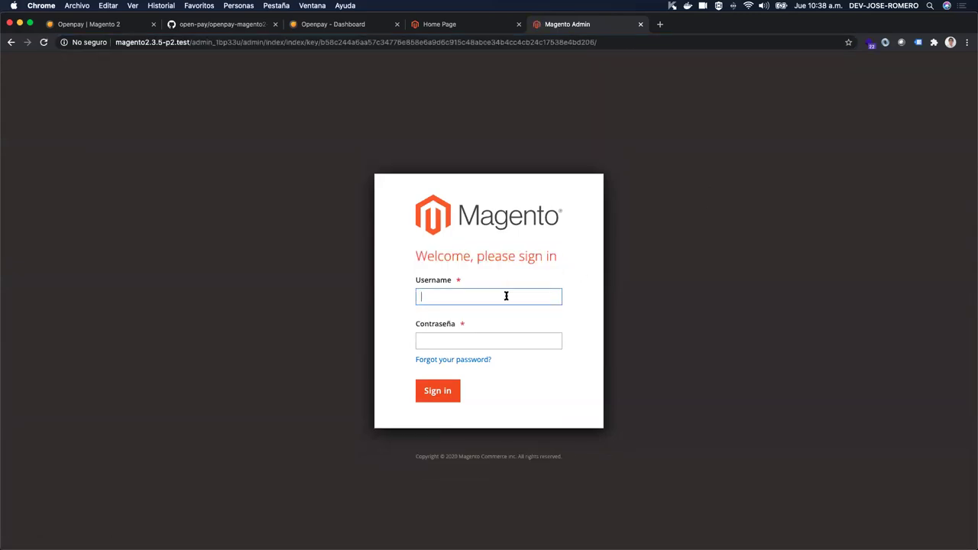
# Step: Sign in again with the admin username and password to reach the Dashboard
pyautogui.write('AdminOpenpay')
pyautogui.press('Tab')
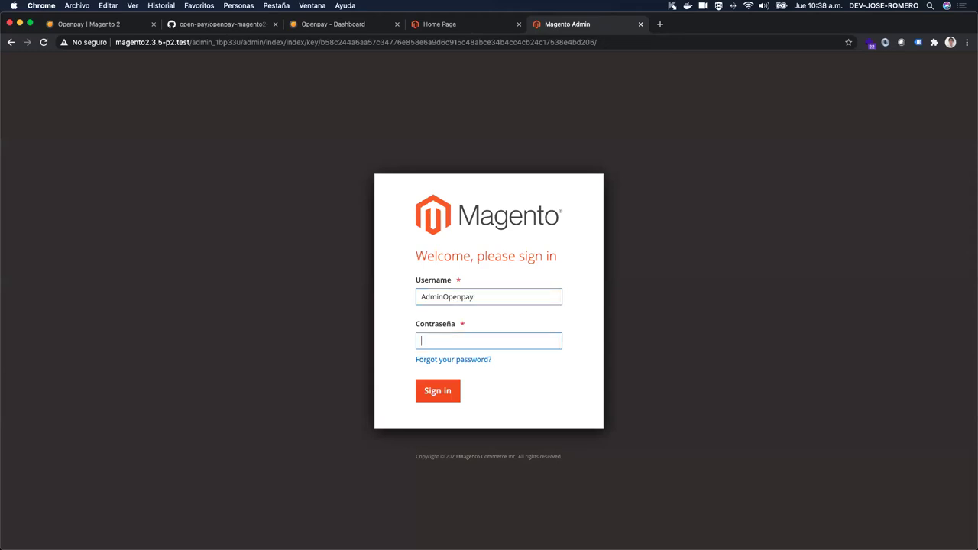
pyautogui.write('••••••••••••••')
pyautogui.press('Return')
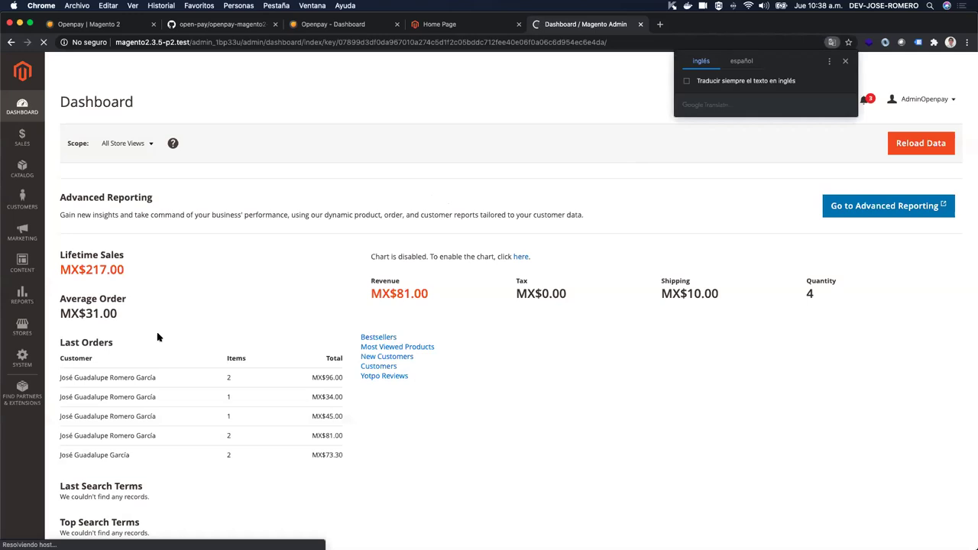
# Step: Go to Stores > Configuration > Sales > Payment Methods and scroll to the Openpay sections
pyautogui.click(15, 329)
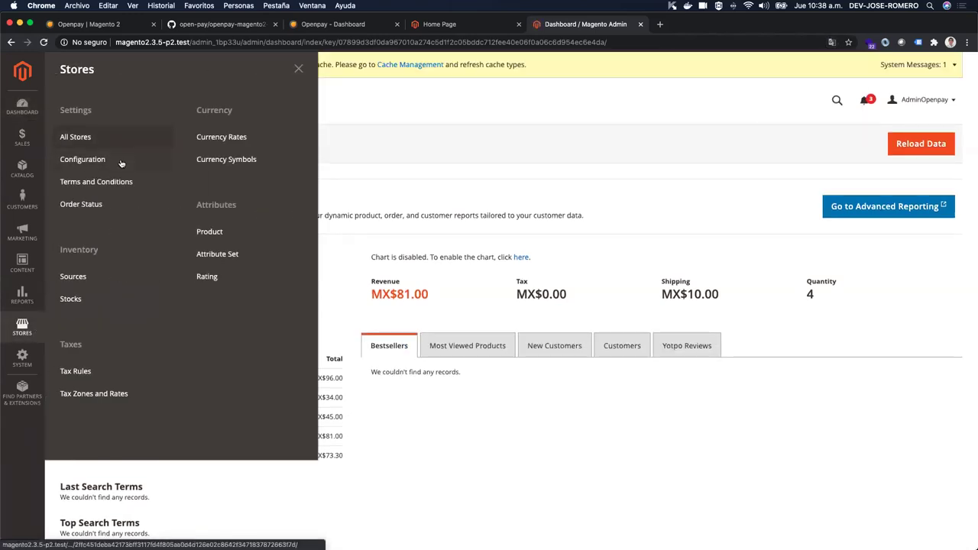
pyautogui.click(122, 164)
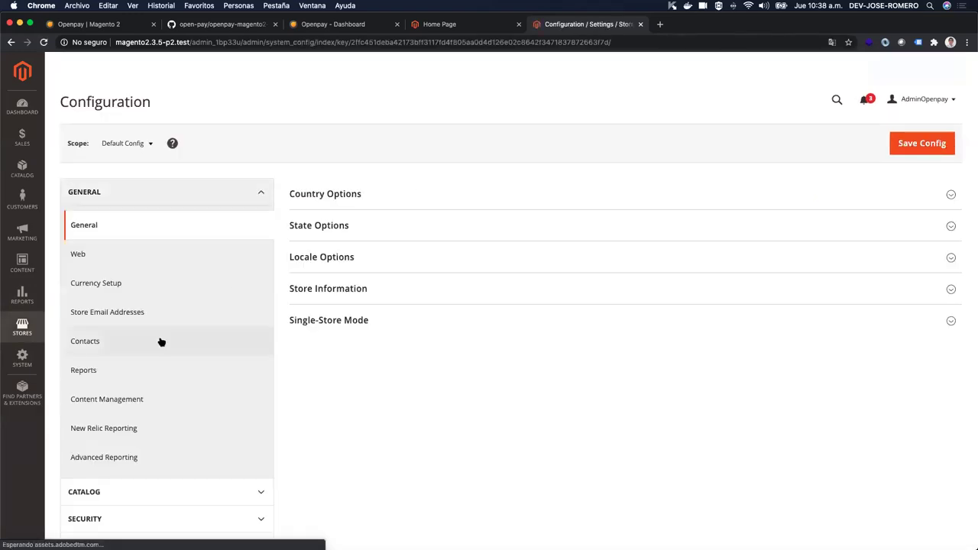
pyautogui.scroll(-5, 172, 335)
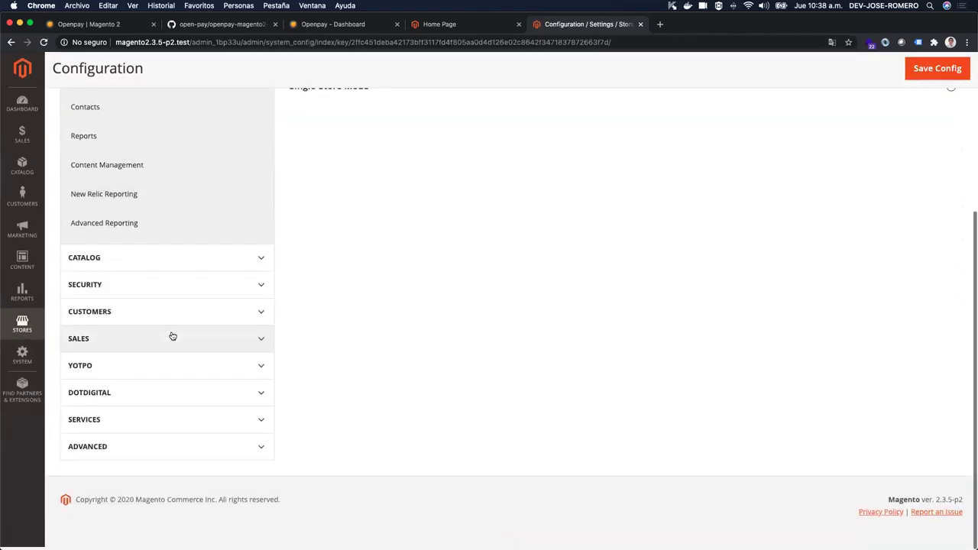
pyautogui.click(173, 336)
pyautogui.scroll(-4, 174, 337)
pyautogui.scroll(-3, 173, 336)
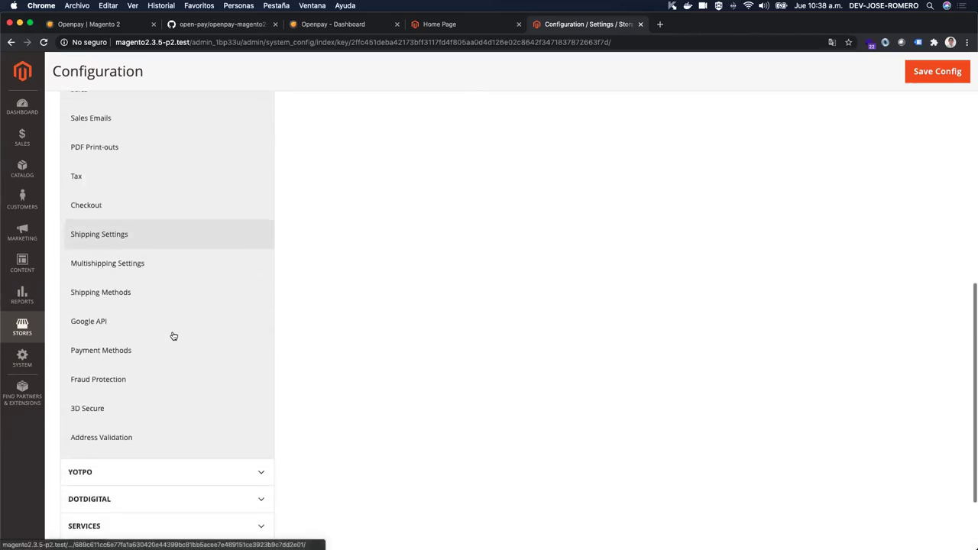
pyautogui.click(126, 352)
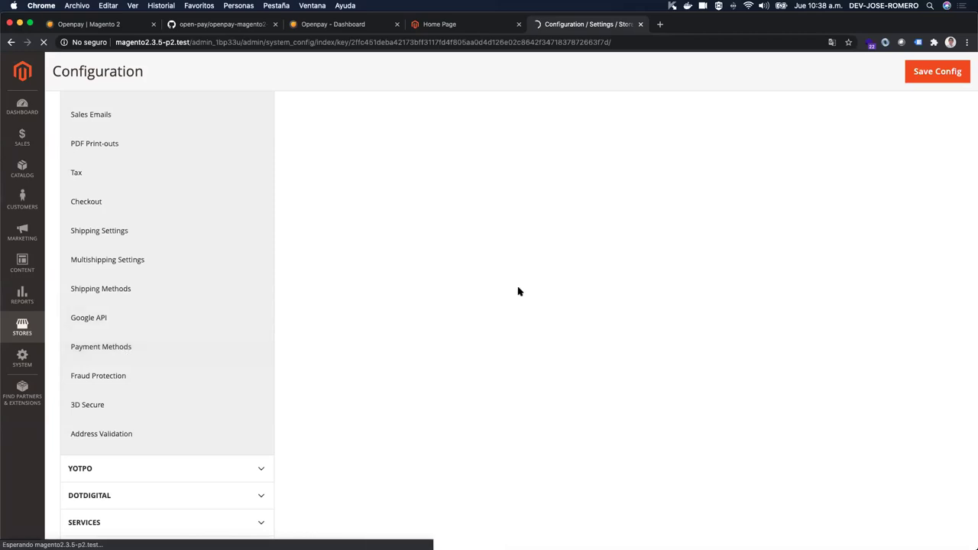
pyautogui.scroll(-3, 518, 291)
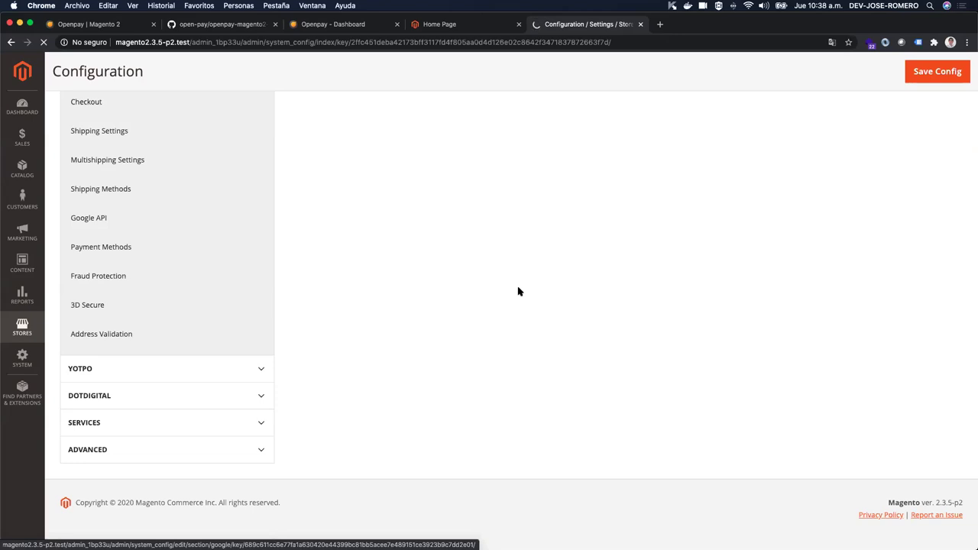
pyautogui.scroll(3, 518, 291)
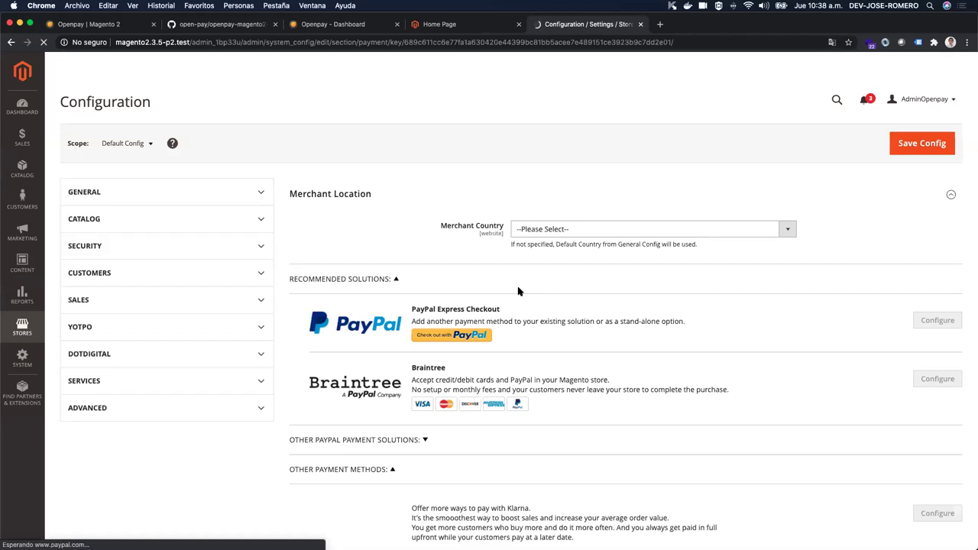
pyautogui.scroll(-2, 518, 291)
pyautogui.scroll(-10, 518, 291)
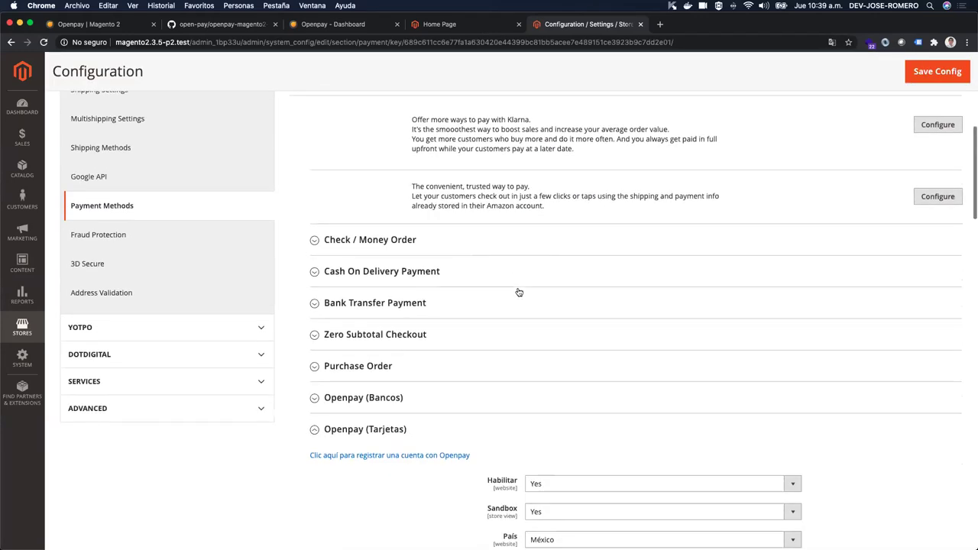
# Step: Review the Openpay (Tarjetas) and Pago en tiendas sections, highlighting the Sandbox Merchant ID label
pyautogui.scroll(-1, 519, 292)
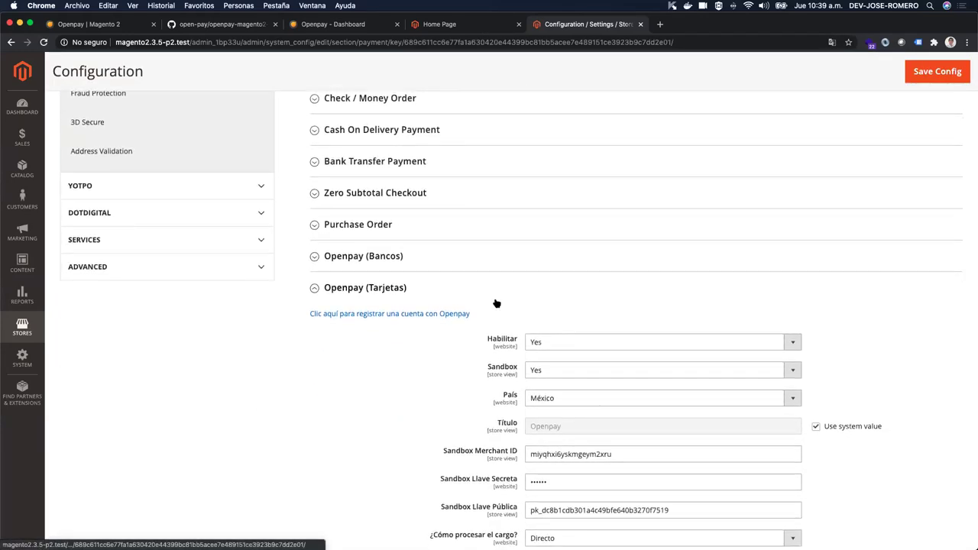
pyautogui.click(315, 288)
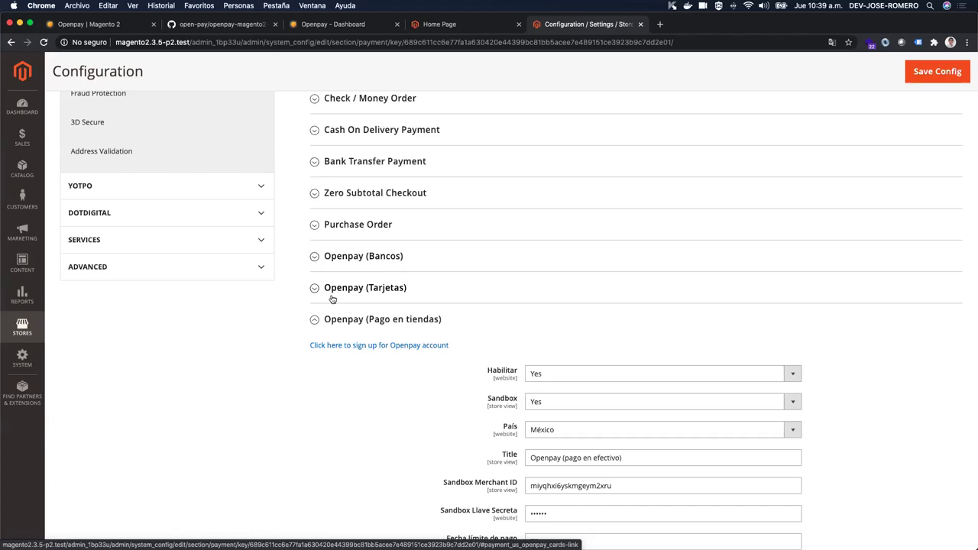
pyautogui.scroll(-3, 409, 296)
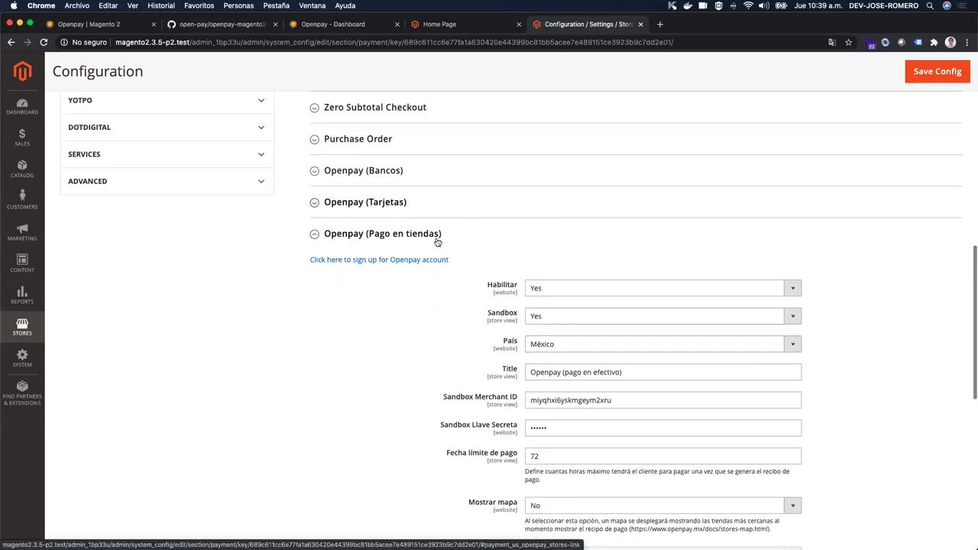
pyautogui.click(315, 233)
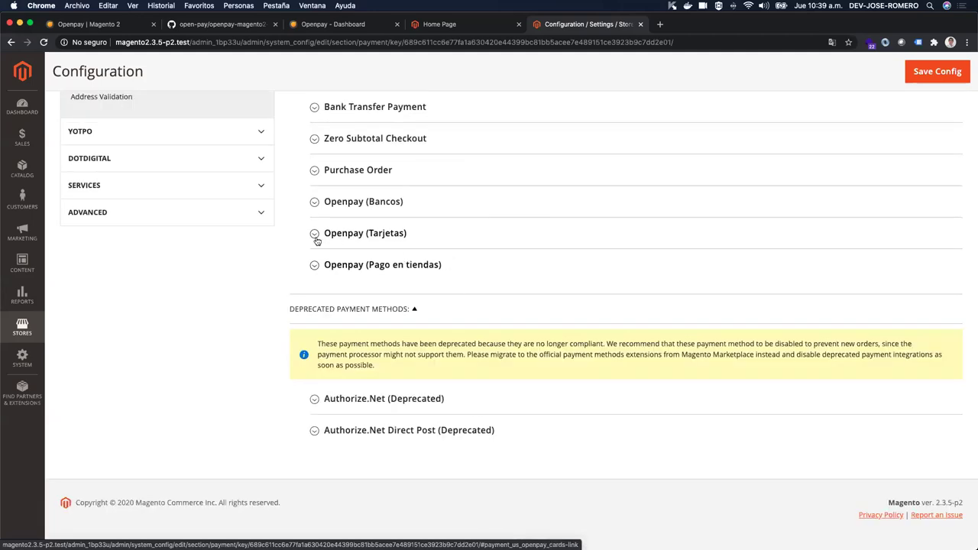
pyautogui.click(317, 234)
pyautogui.scroll(-1, 387, 274)
pyautogui.scroll(-4, 387, 273)
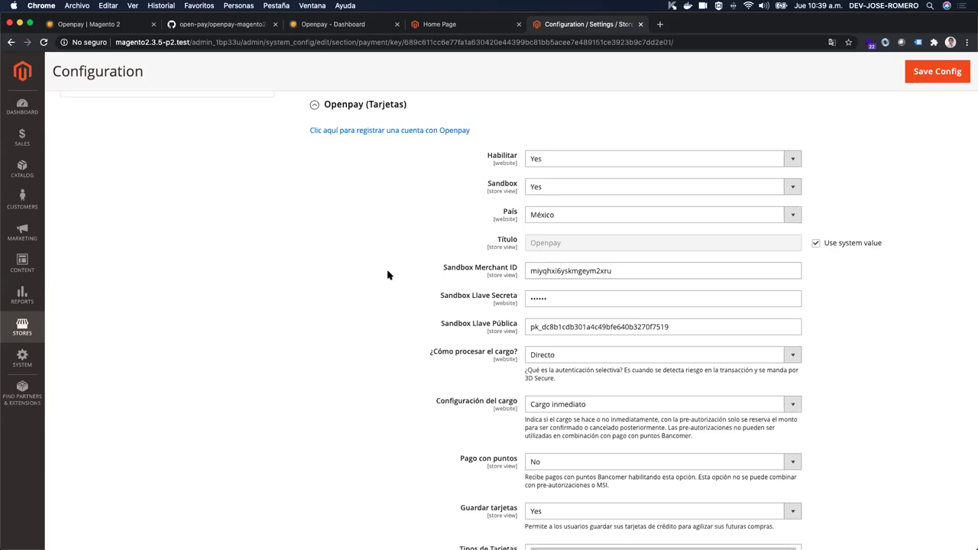
pyautogui.moveTo(442, 268); pyautogui.dragTo(494, 269)
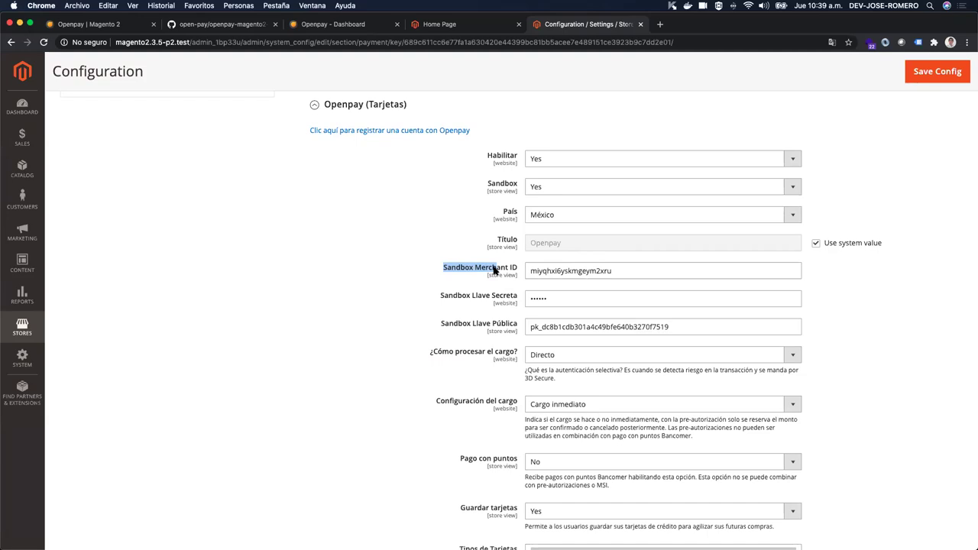
pyautogui.scroll(-1, 494, 269)
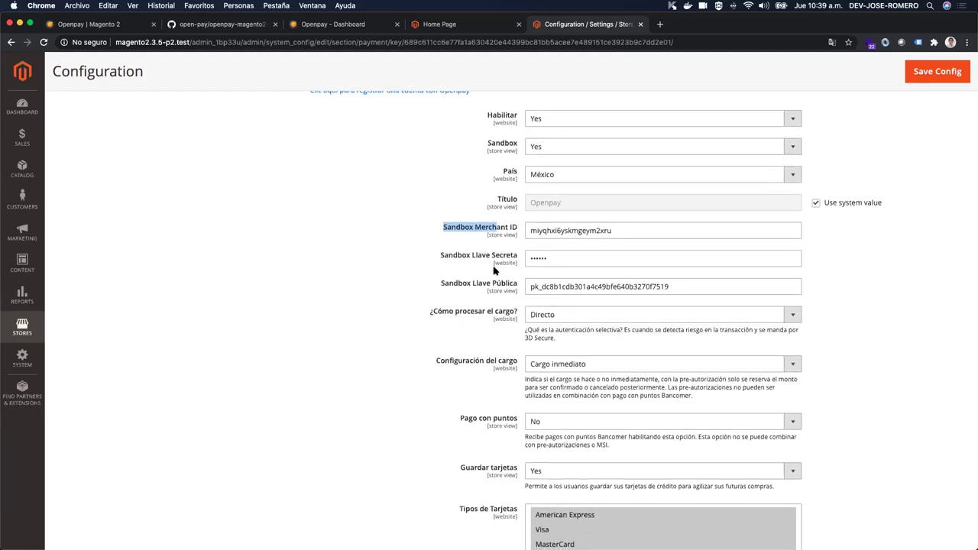
pyautogui.scroll(-1, 493, 269)
pyautogui.scroll(-1, 494, 269)
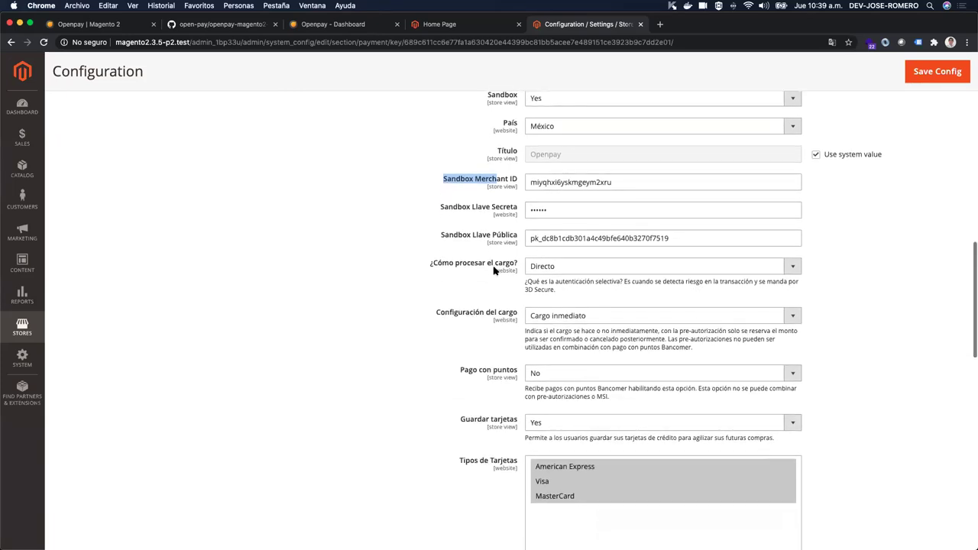
# Step: Switch to the Openpay Dashboard sign-in page and start entering the account e-mail
pyautogui.press('super+3')
pyautogui.click(447, 279)
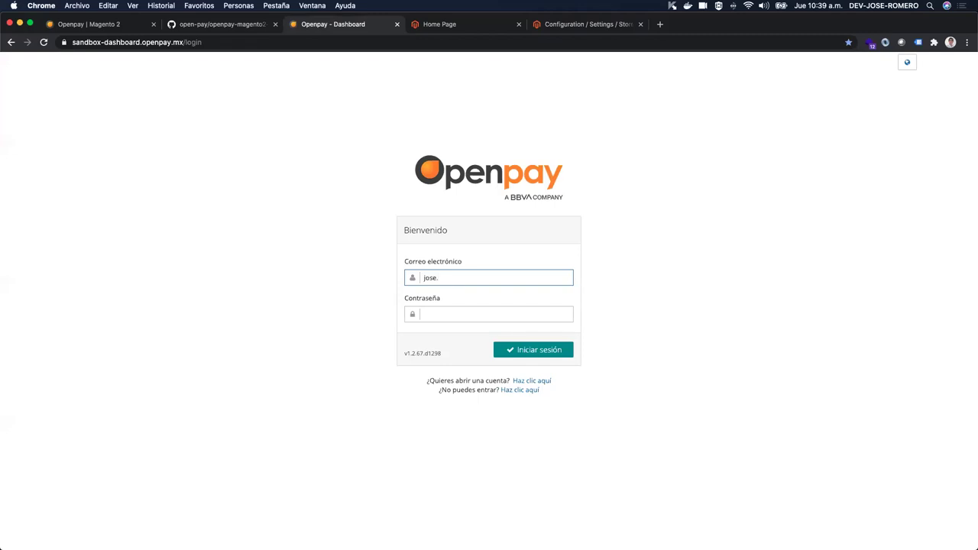
# Step: Enter the account password and sign in to reach the Openpay sandbox Integración page
pyautogui.press('Tab')
pyautogui.write('••••••••••••')
pyautogui.press('Return')
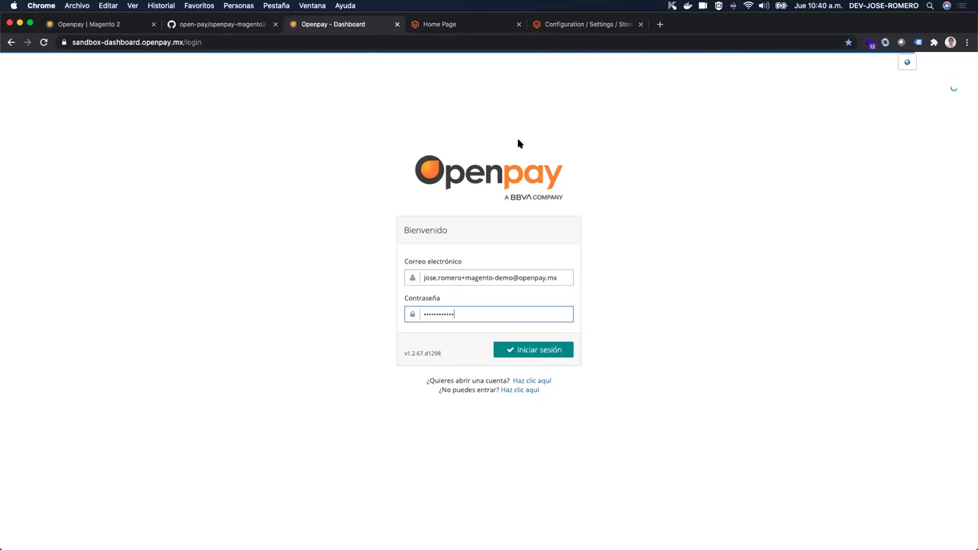
pyautogui.click(567, 25)
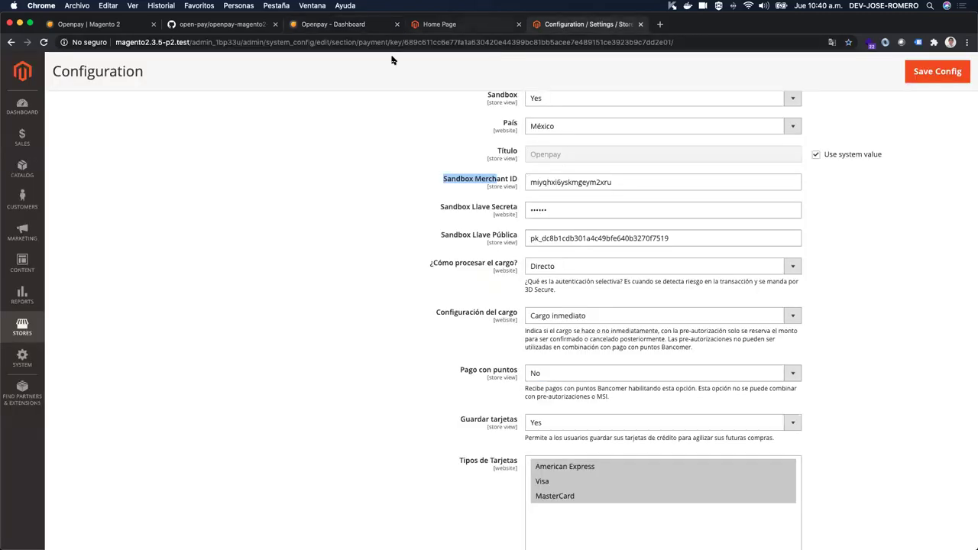
pyautogui.click(354, 26)
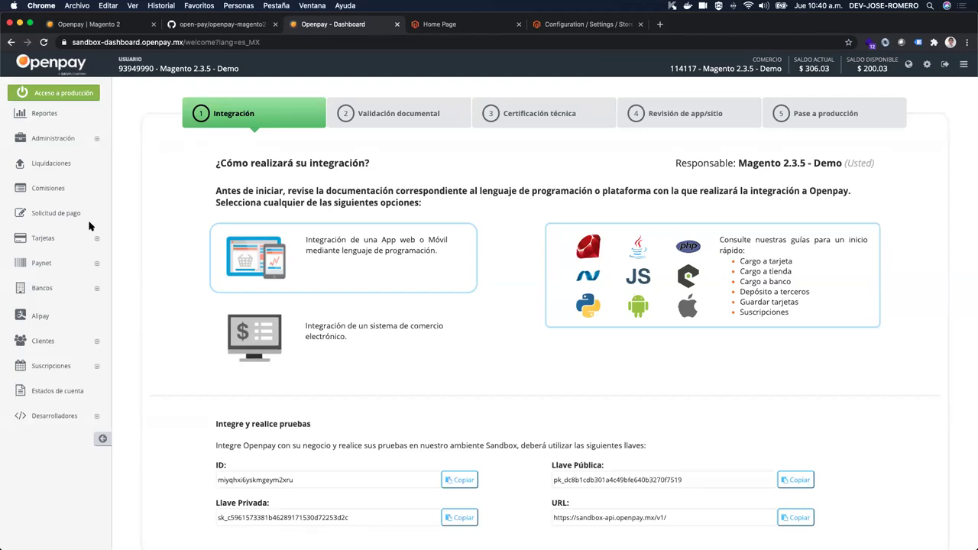
# Step: Open Tarjetas > Pagos and select the sandbox ID, private key and public key in the API data
pyautogui.click(45, 238)
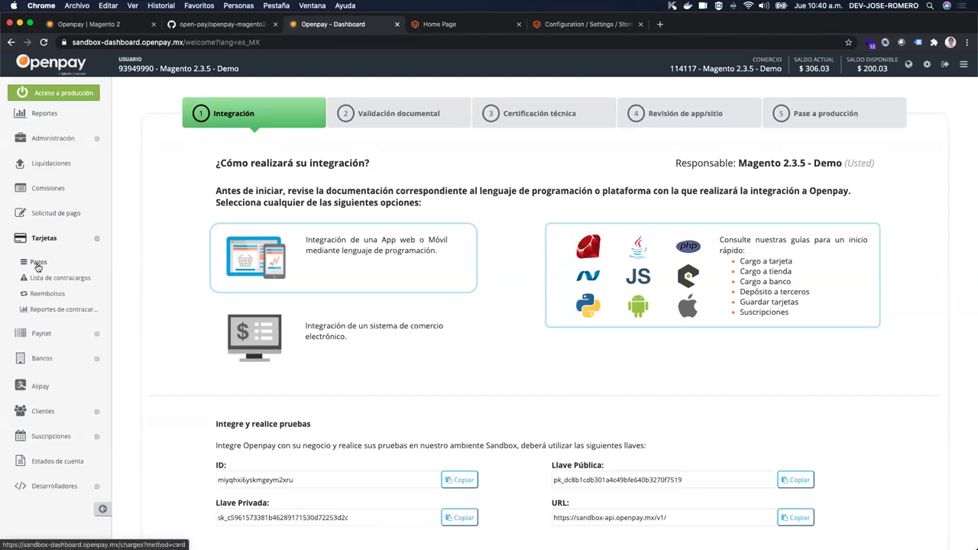
pyautogui.click(36, 263)
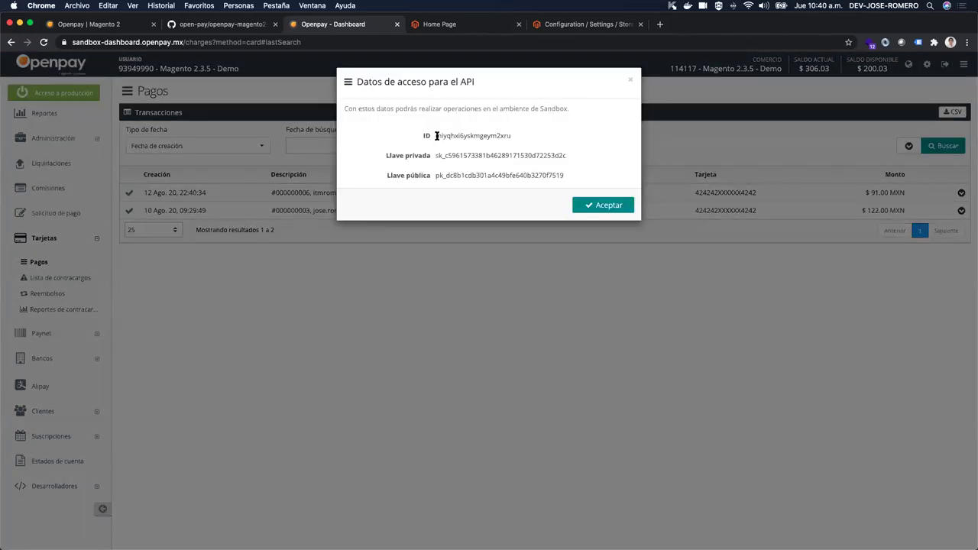
pyautogui.moveTo(422, 135); pyautogui.dragTo(545, 141)
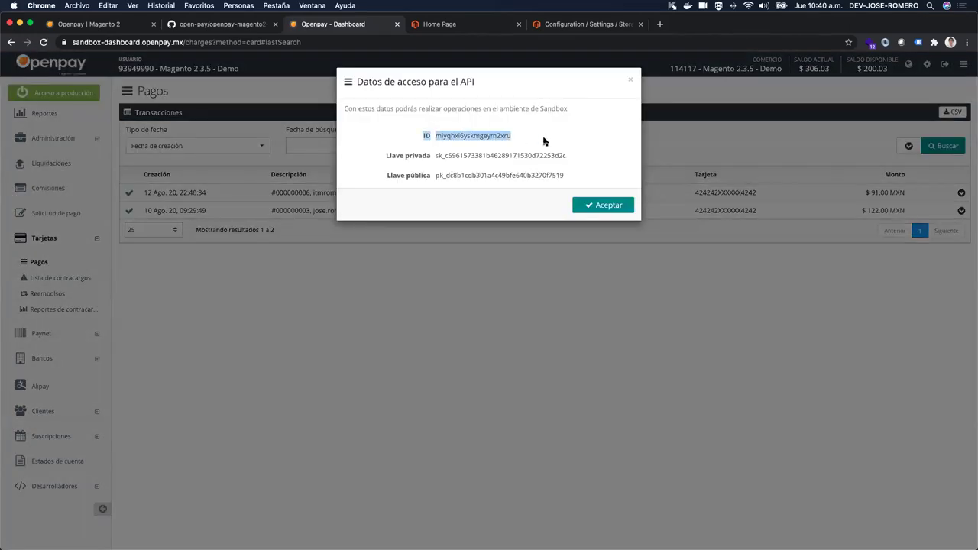
pyautogui.moveTo(436, 156); pyautogui.dragTo(593, 159)
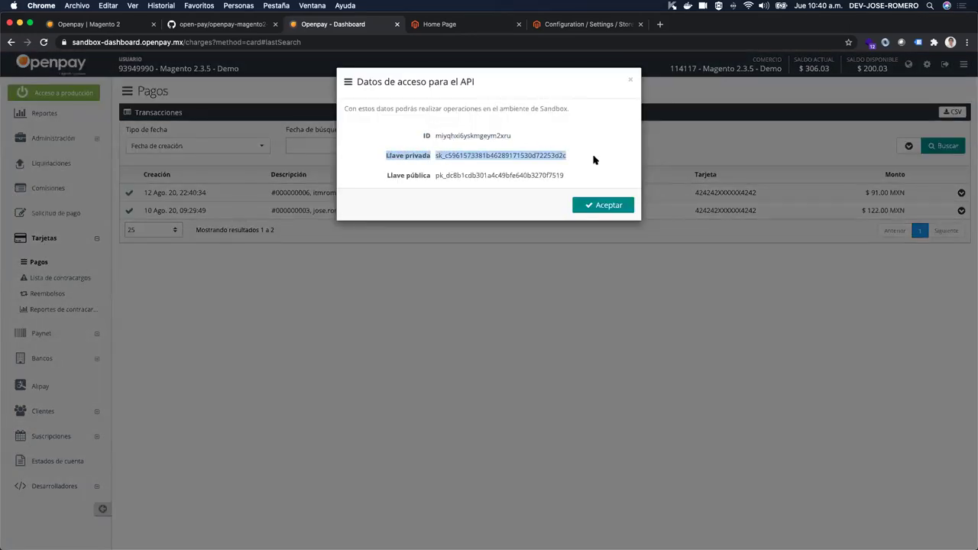
pyautogui.doubleClick(449, 172)
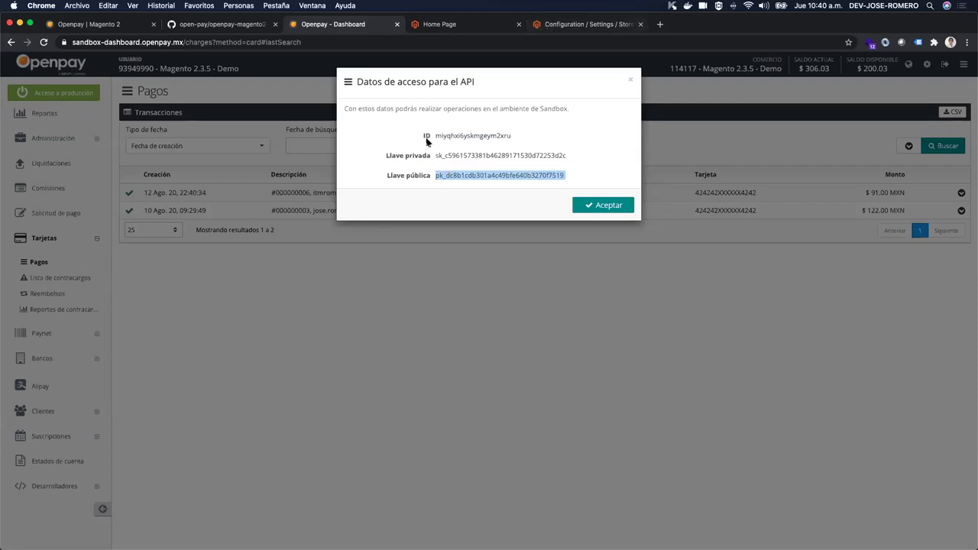
# Step: Return to Magento's Openpay (Tarjetas) settings to compare the sandbox credentials
pyautogui.press('super+5')
pyautogui.scroll(5, 430, 168)
pyautogui.scroll(-2, 431, 168)
pyautogui.scroll(-4, 432, 169)
# Step: Confirm the Sandbox Merchant ID and Llave Pública match, then set ¿Cómo procesar el cargo? to 3D Secure
pyautogui.doubleClick(638, 197)
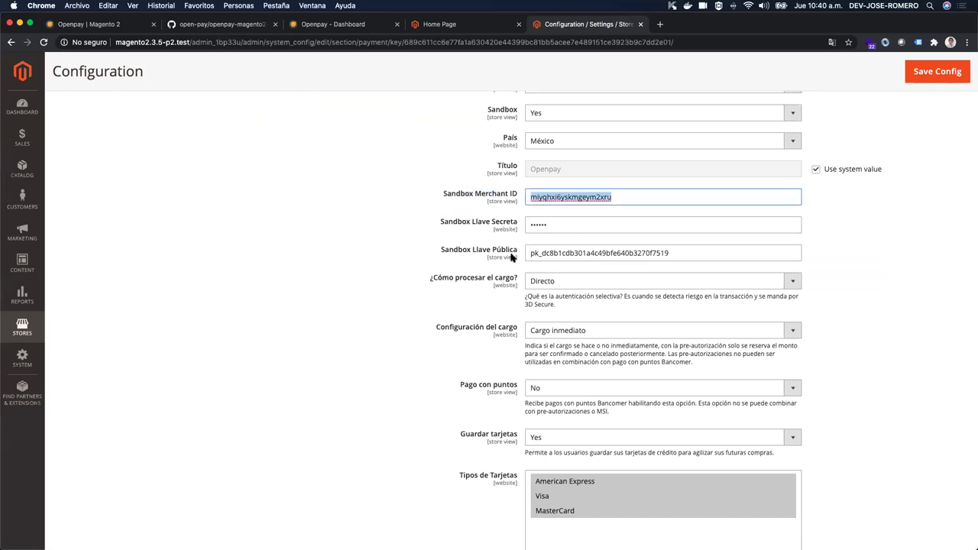
pyautogui.doubleClick(699, 256)
pyautogui.scroll(-1, 493, 282)
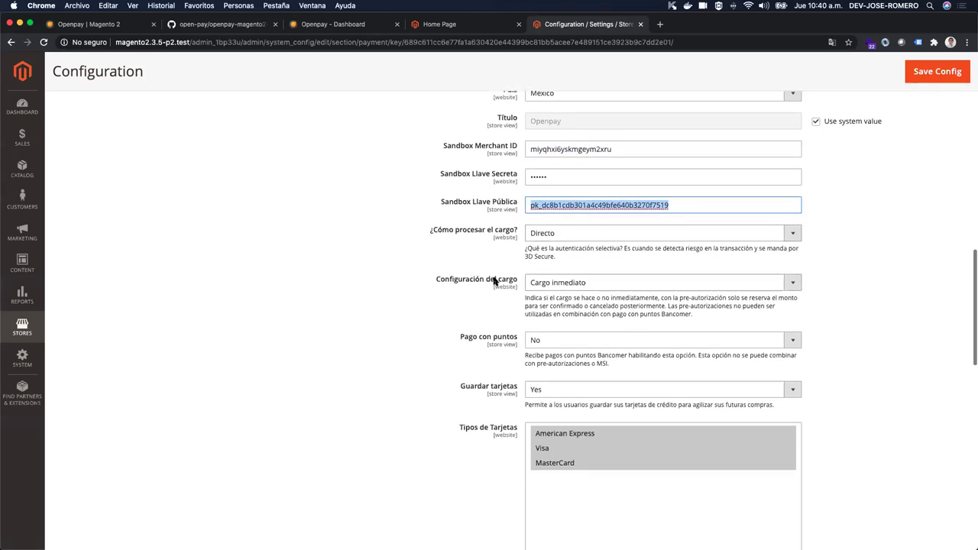
pyautogui.click(552, 237)
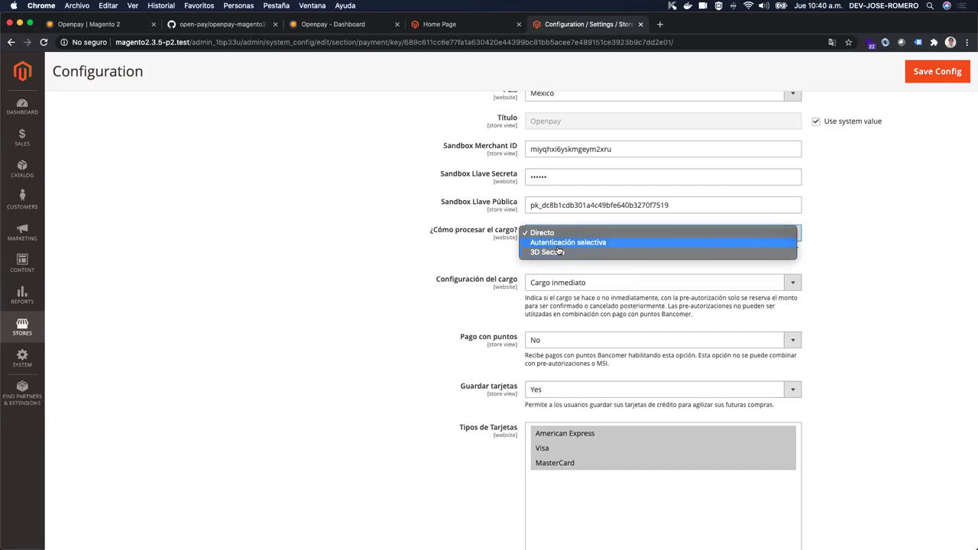
pyautogui.click(502, 251)
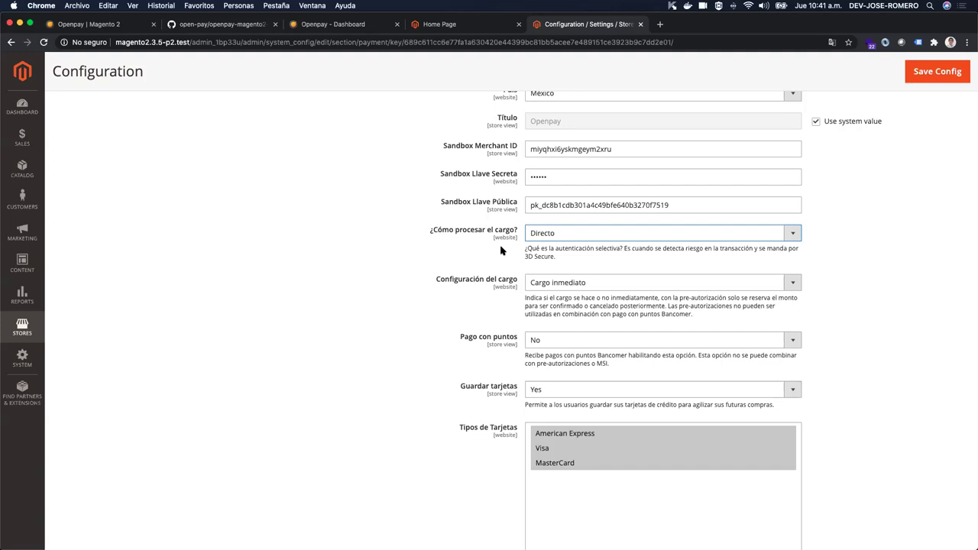
pyautogui.click(578, 234)
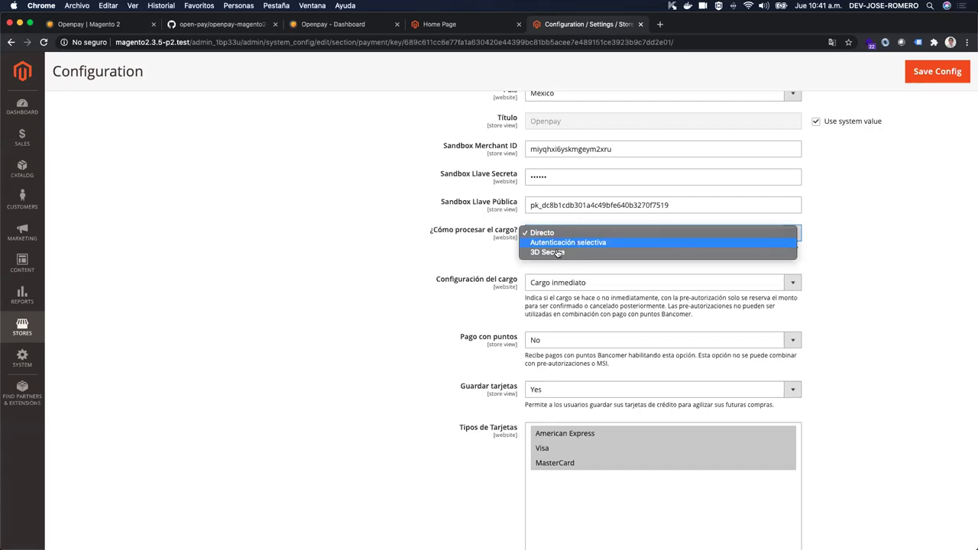
pyautogui.click(564, 253)
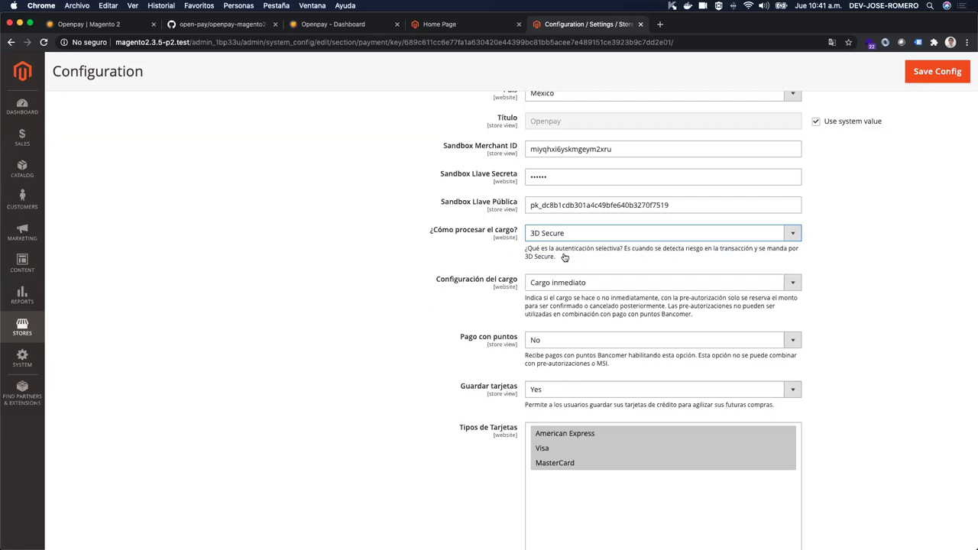
pyautogui.scroll(-2, 459, 313)
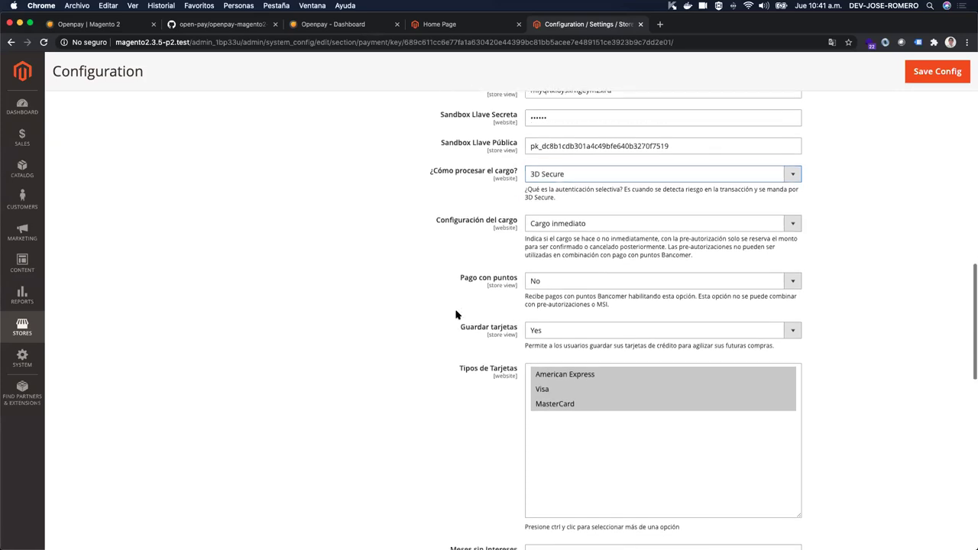
pyautogui.click(544, 220)
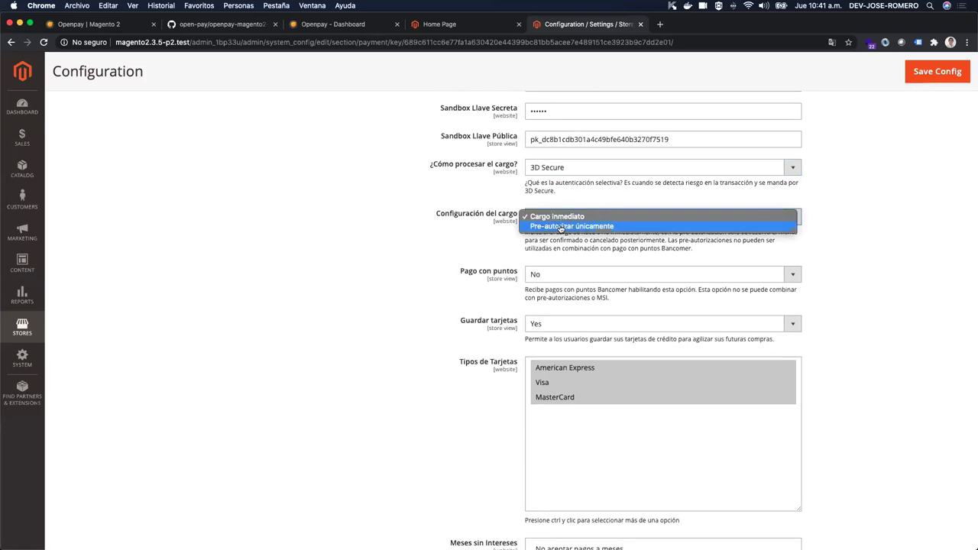
pyautogui.click(476, 249)
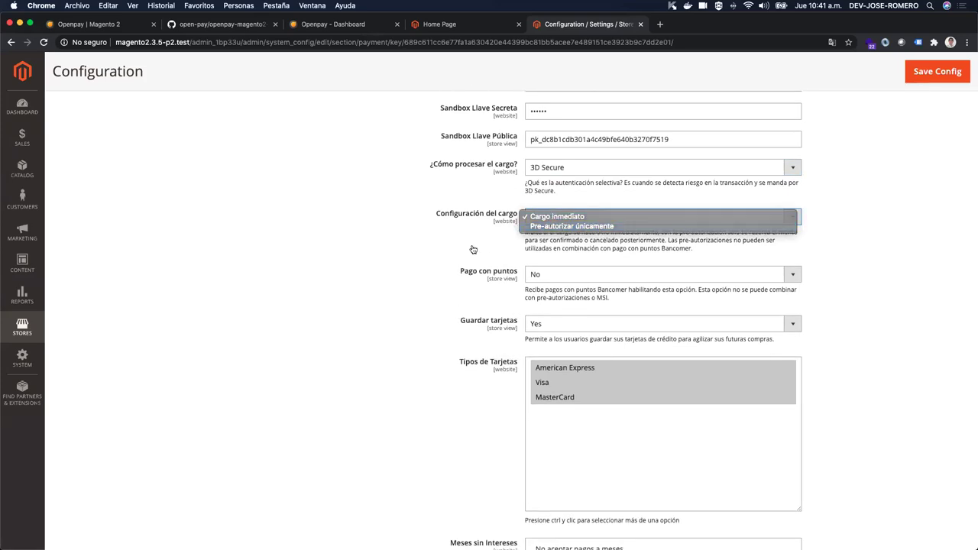
pyautogui.scroll(-1, 473, 250)
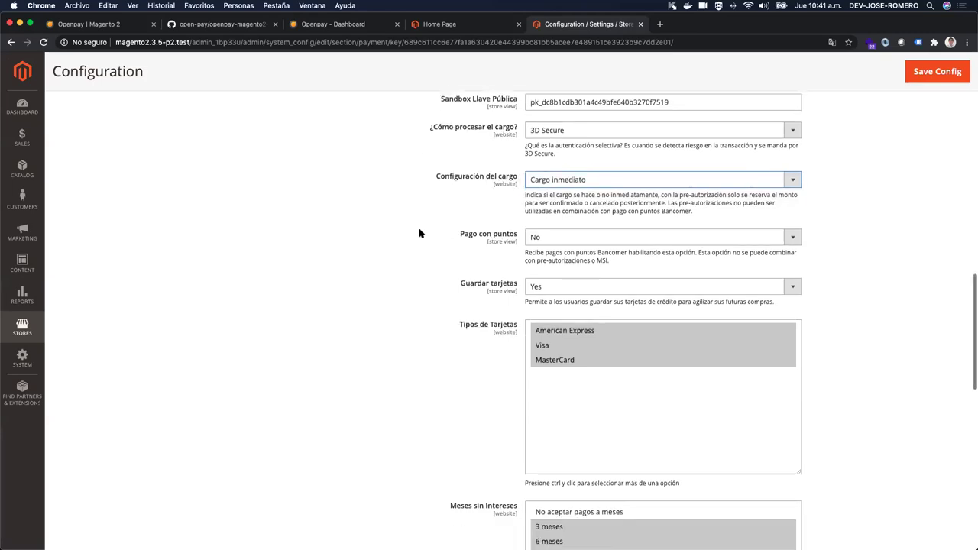
pyautogui.click(562, 237)
pyautogui.click(466, 264)
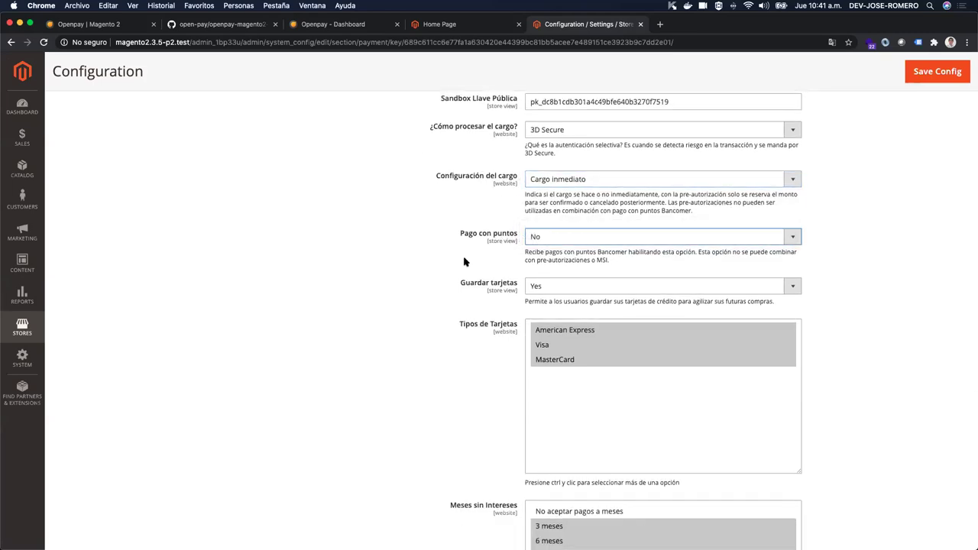
pyautogui.scroll(-2, 465, 262)
pyautogui.click(570, 218)
pyautogui.click(487, 230)
pyautogui.scroll(-1, 484, 230)
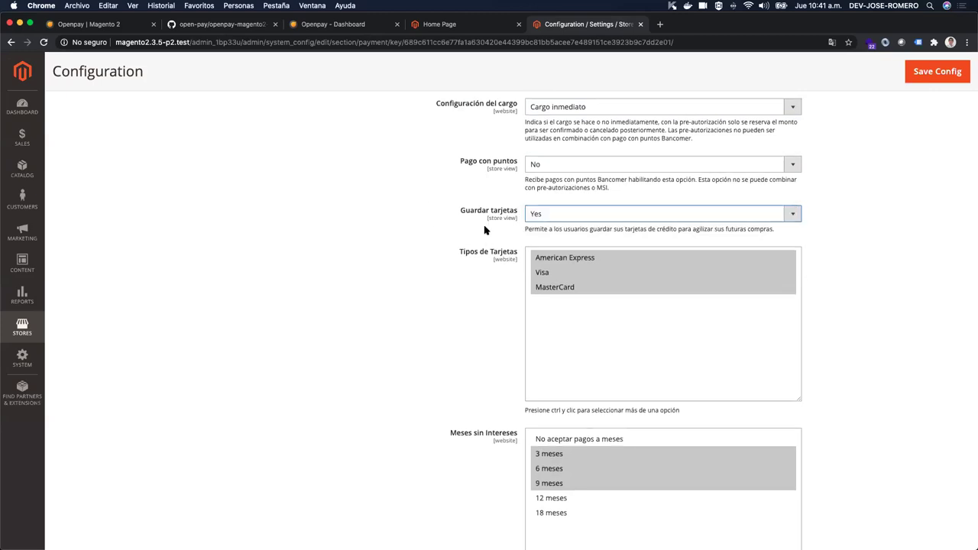
pyautogui.scroll(-1, 485, 230)
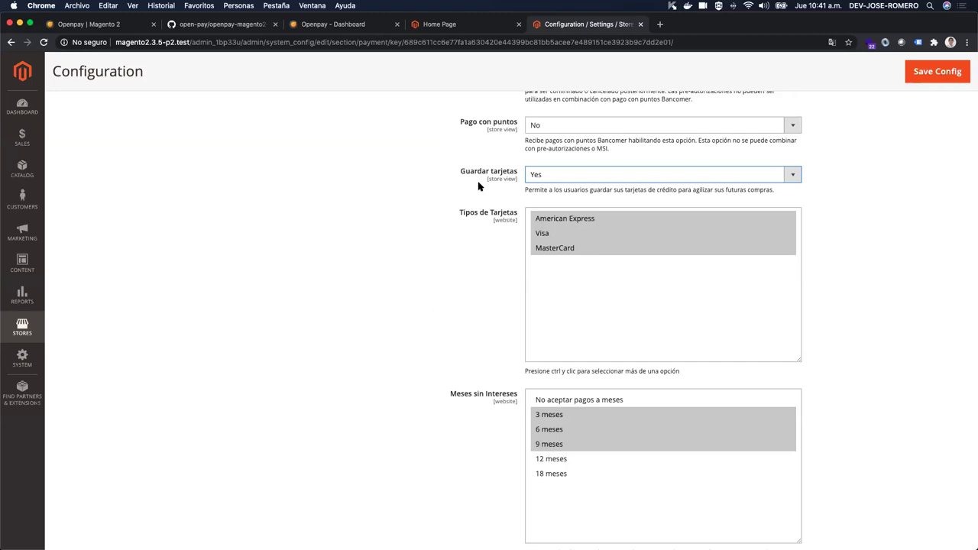
pyautogui.scroll(-4, 479, 185)
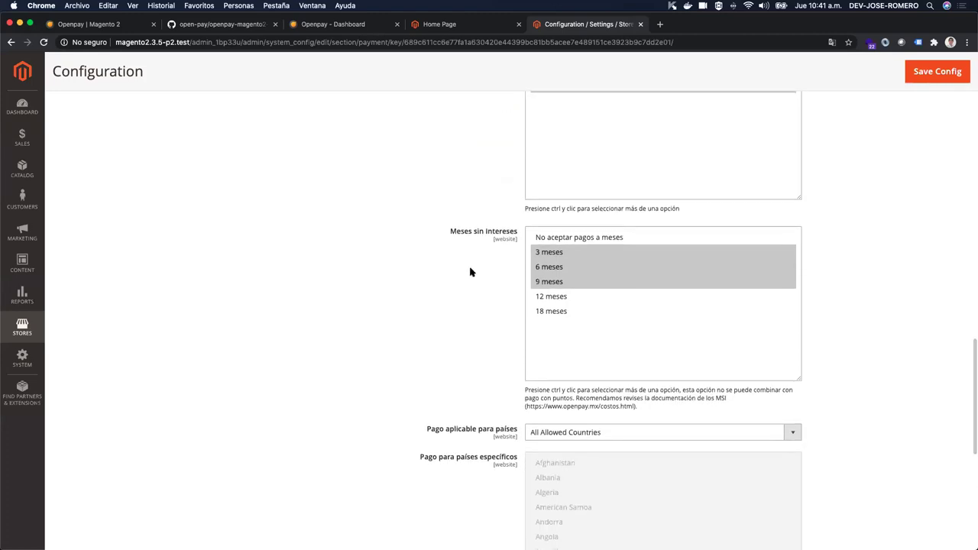
pyautogui.scroll(-2, 469, 273)
pyautogui.scroll(15, 470, 272)
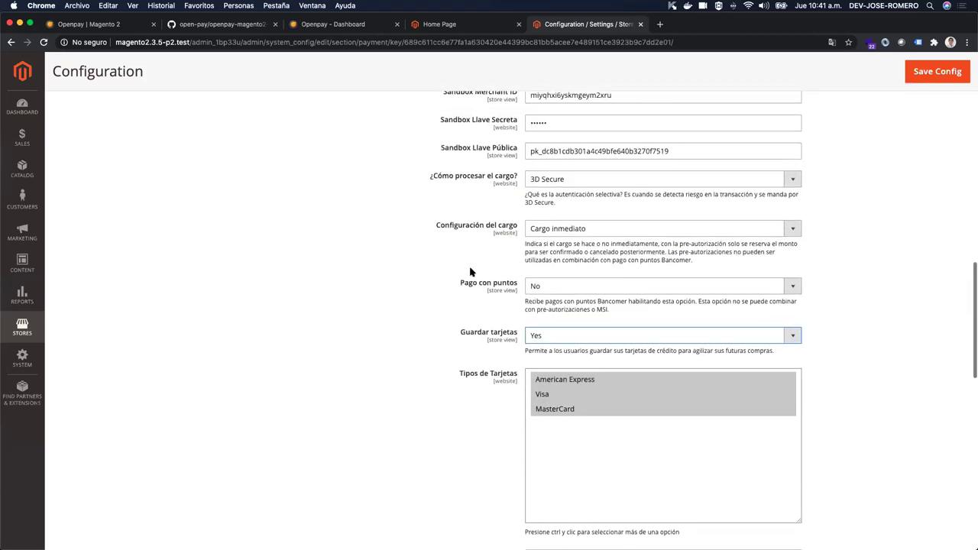
pyautogui.scroll(2, 470, 272)
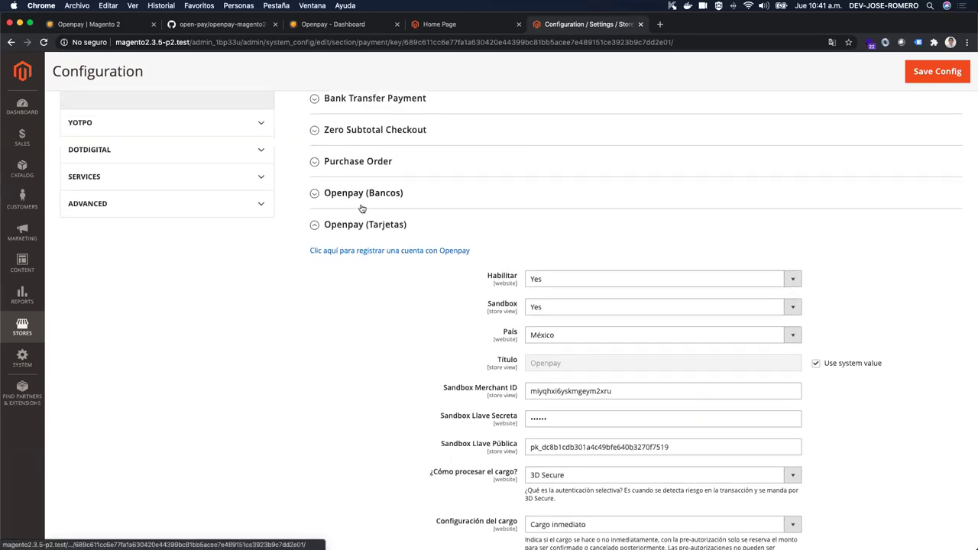
# Step: Expand Openpay (Bancos) to check its 72-hour payment deadline, then collapse Openpay (Tarjetas)
pyautogui.click(363, 207)
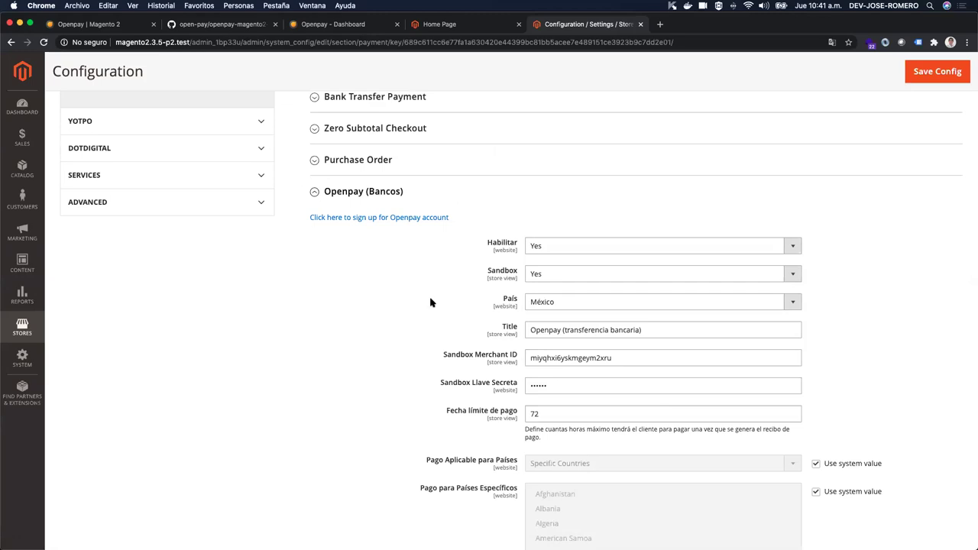
pyautogui.scroll(-4, 430, 302)
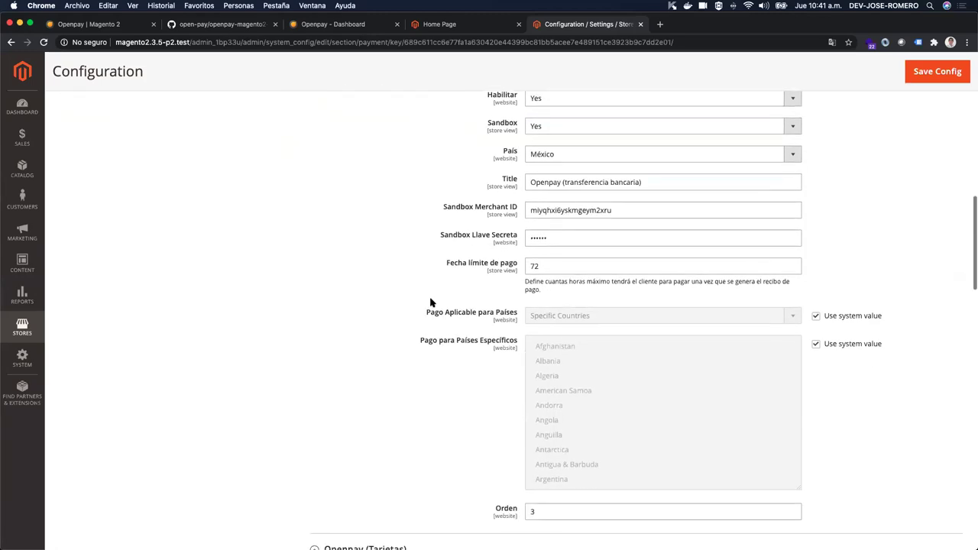
pyautogui.scroll(-1, 430, 303)
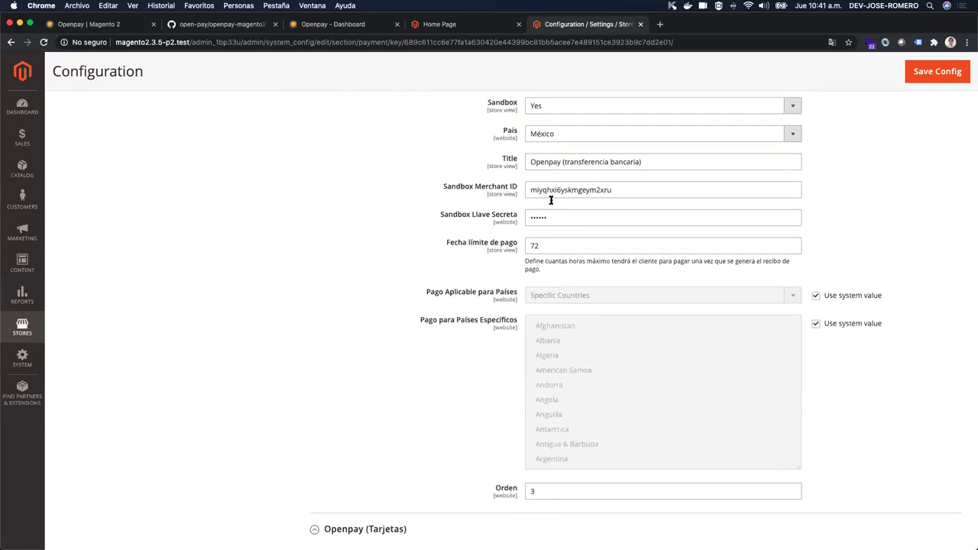
pyautogui.doubleClick(546, 245)
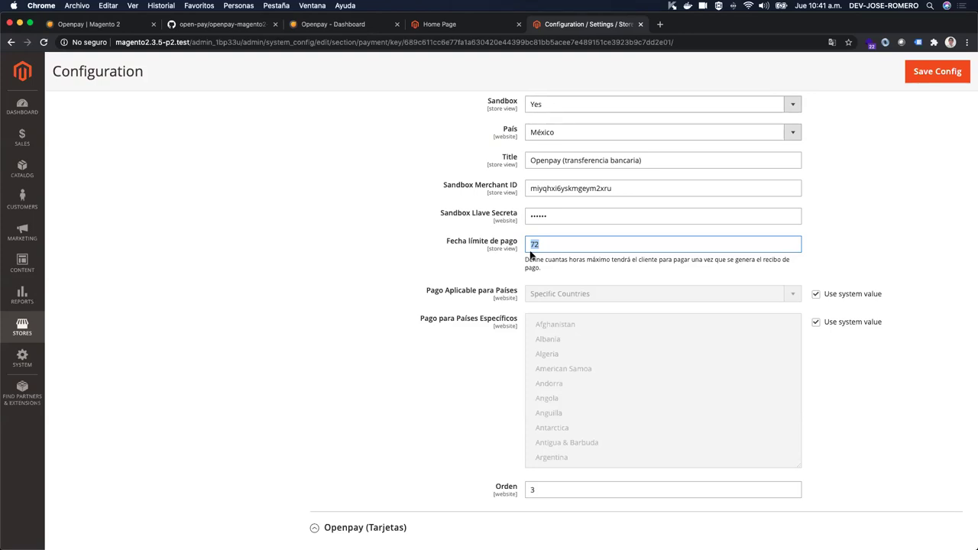
pyautogui.scroll(-6, 531, 255)
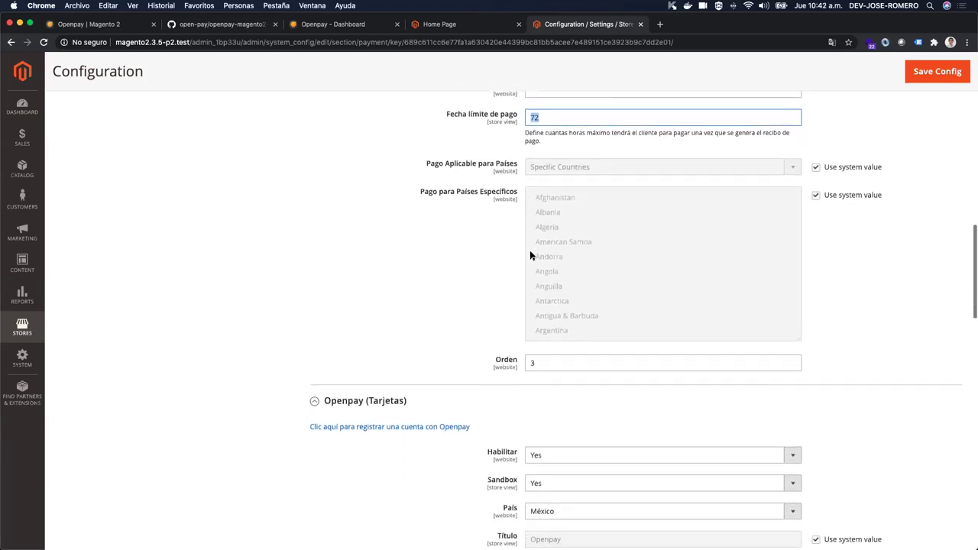
pyautogui.click(314, 397)
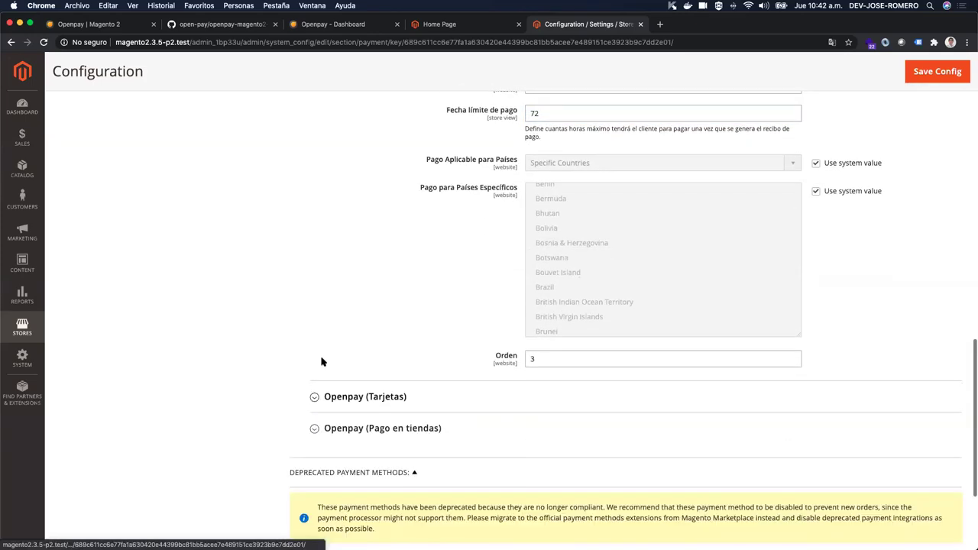
pyautogui.scroll(-2, 314, 359)
pyautogui.click(317, 373)
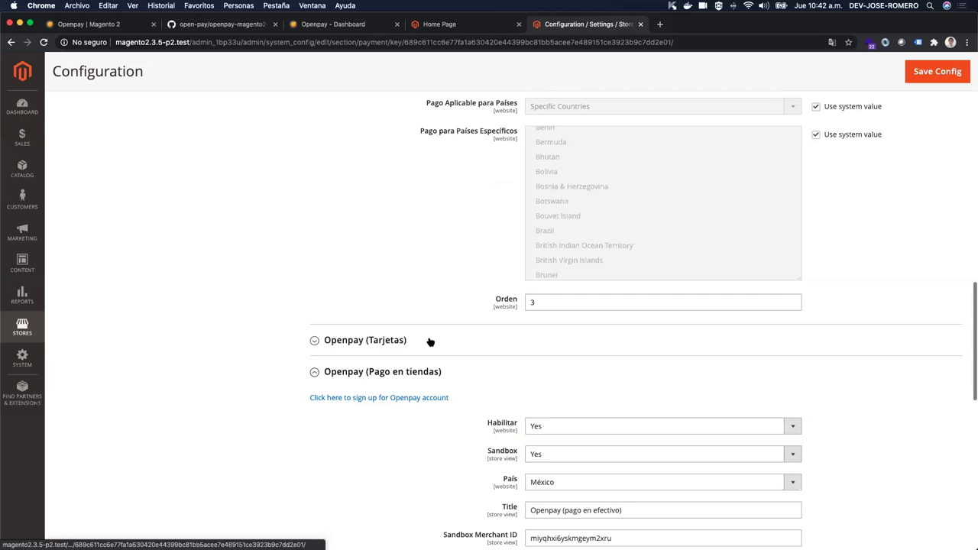
pyautogui.scroll(-4, 430, 341)
pyautogui.scroll(-1, 430, 341)
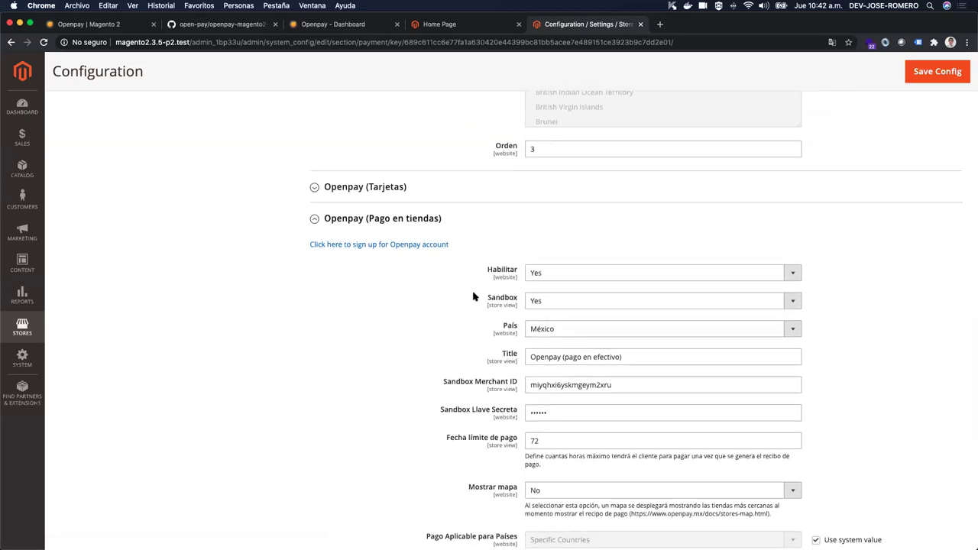
pyautogui.scroll(-1, 498, 334)
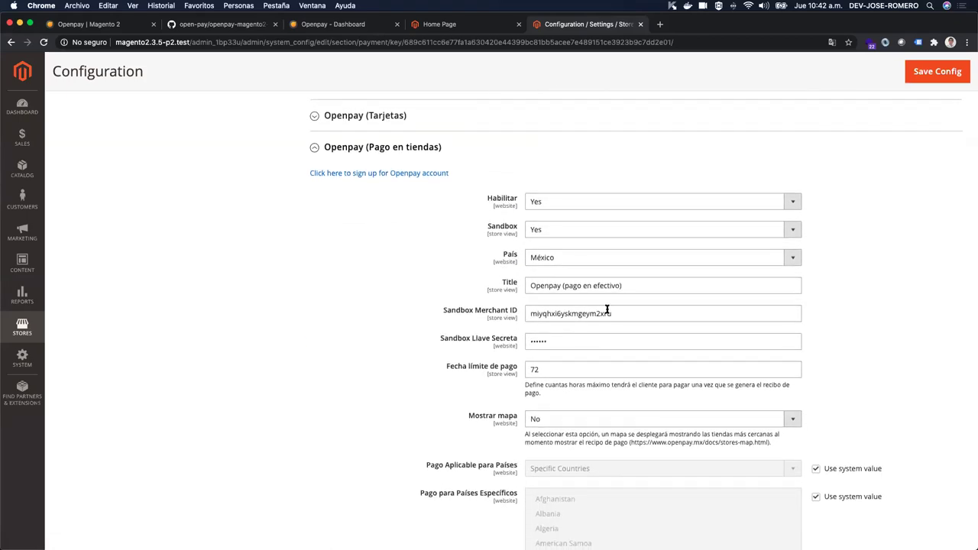
pyautogui.doubleClick(607, 313)
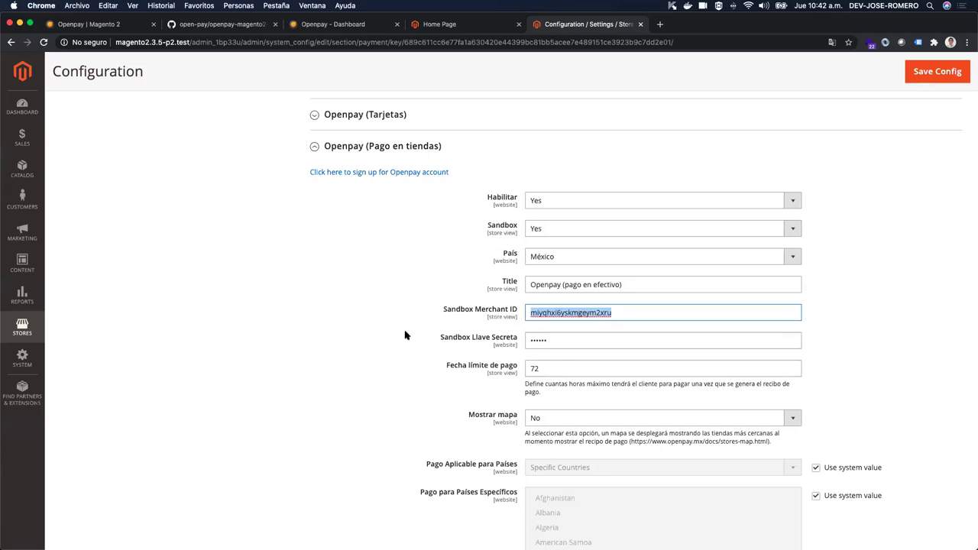
pyautogui.scroll(-2, 405, 335)
pyautogui.click(566, 300)
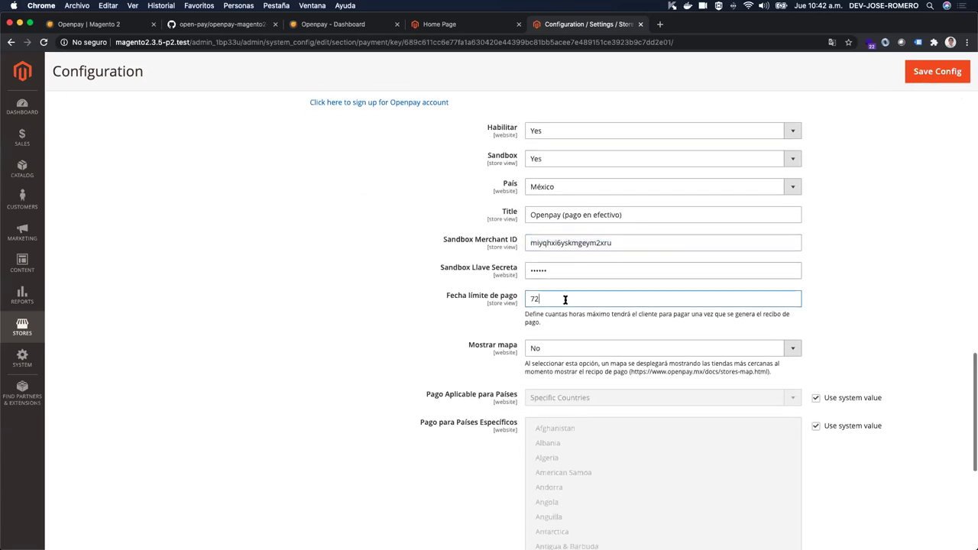
pyautogui.doubleClick(565, 299)
pyautogui.scroll(-1, 405, 300)
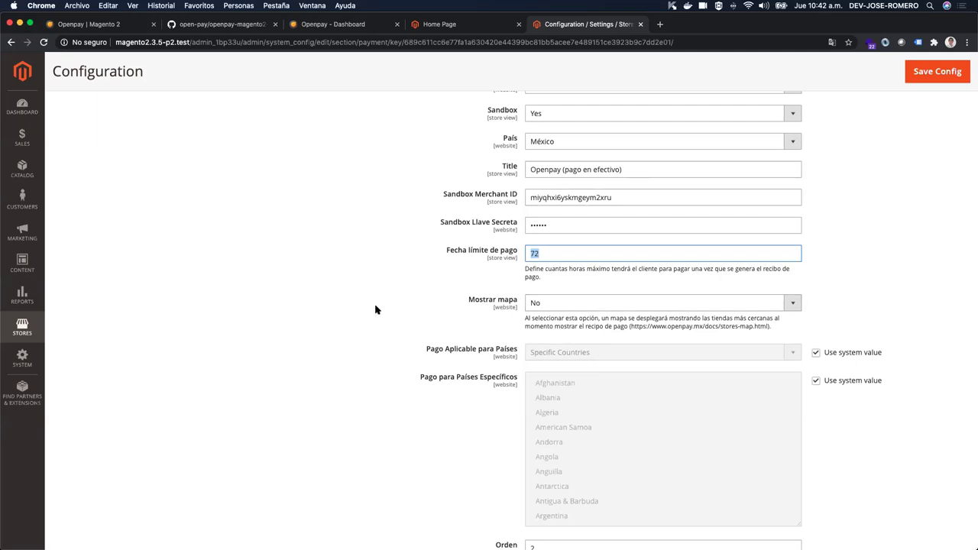
pyautogui.scroll(4, 375, 310)
pyautogui.scroll(-1, 378, 310)
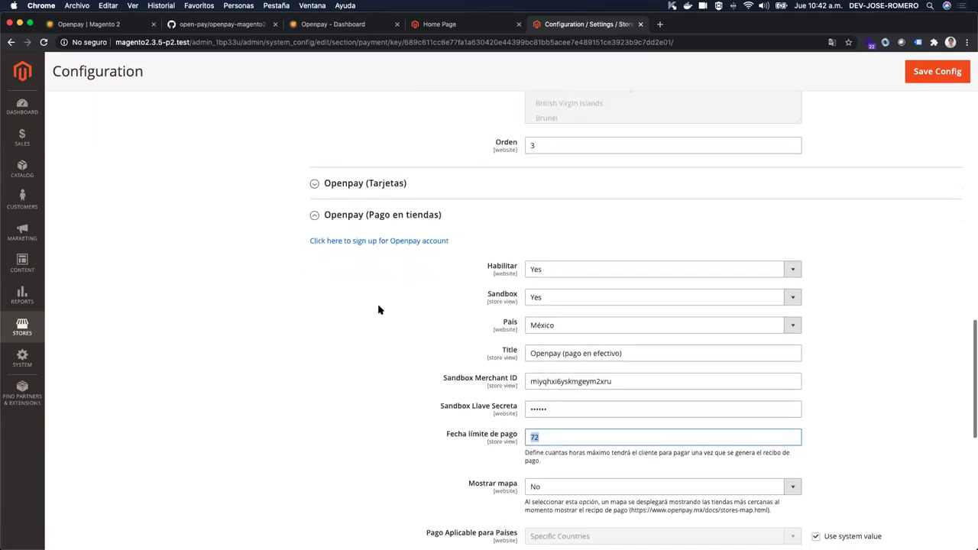
pyautogui.scroll(2, 471, 308)
pyautogui.scroll(-2, 471, 308)
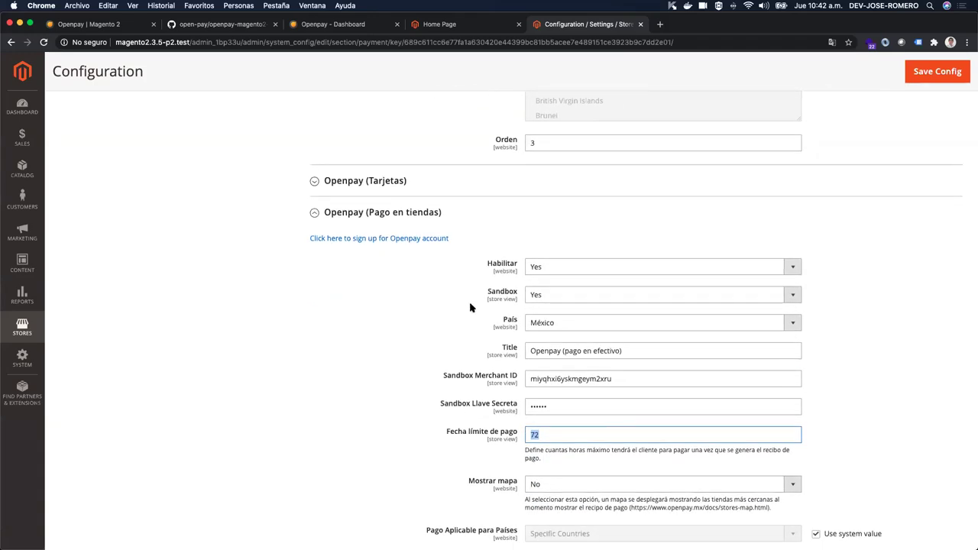
pyautogui.scroll(-1, 561, 305)
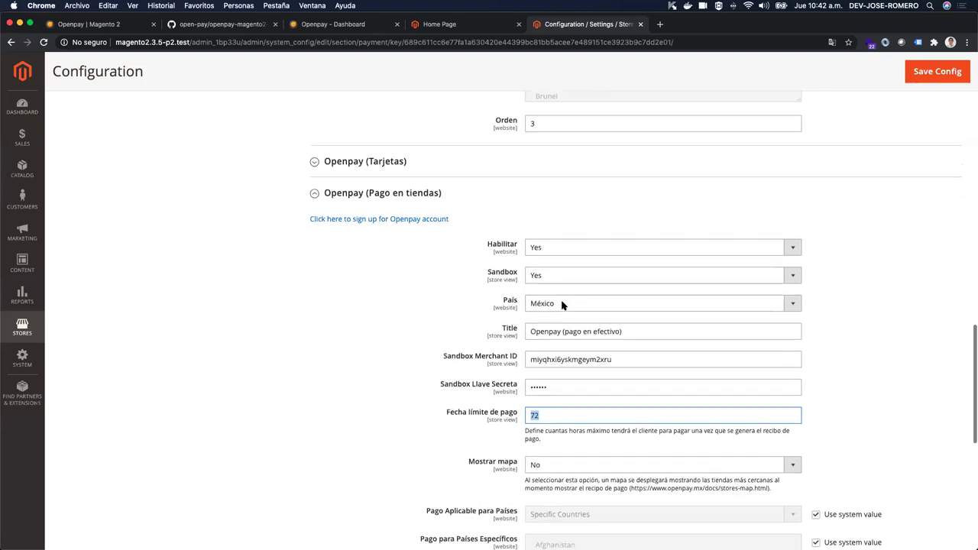
pyautogui.scroll(-1, 561, 305)
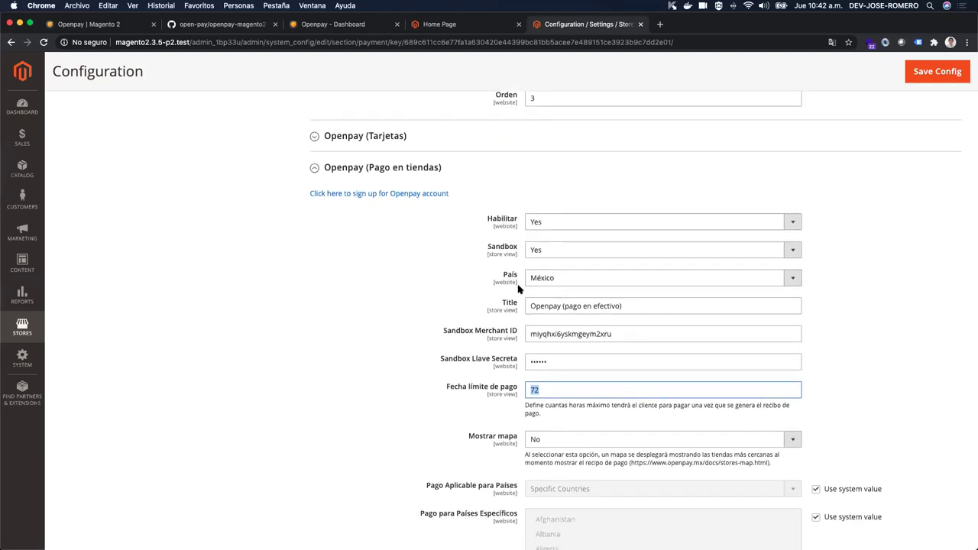
pyautogui.click(546, 280)
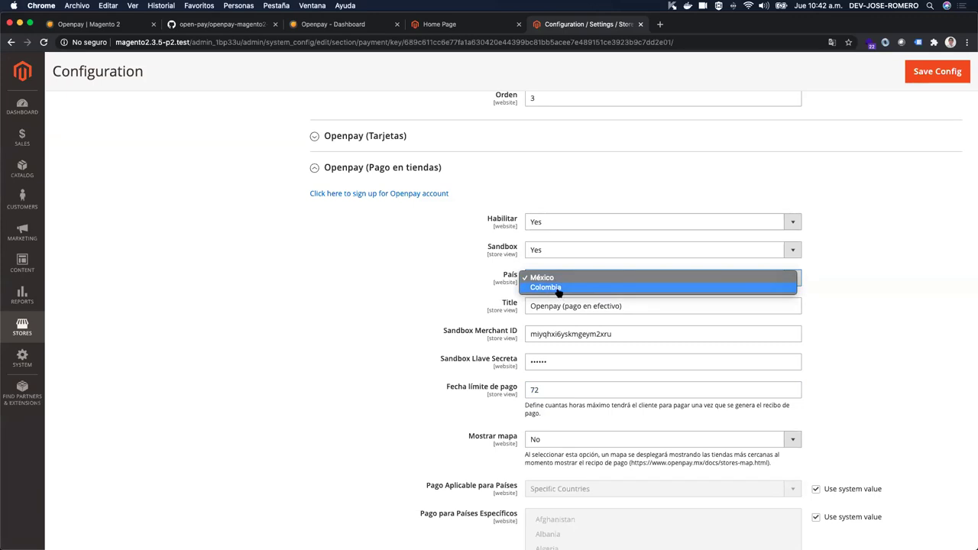
pyautogui.click(853, 281)
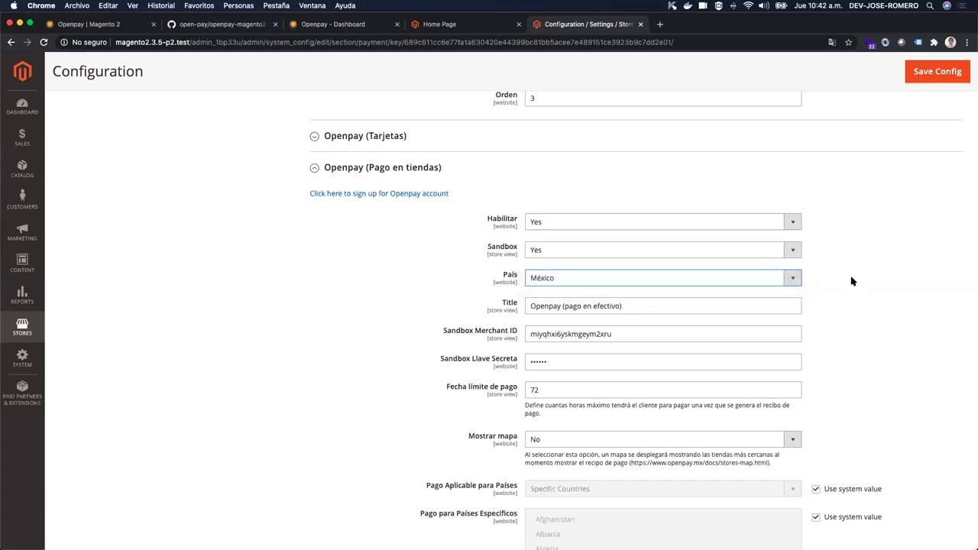
pyautogui.scroll(3, 785, 273)
pyautogui.scroll(10, 785, 273)
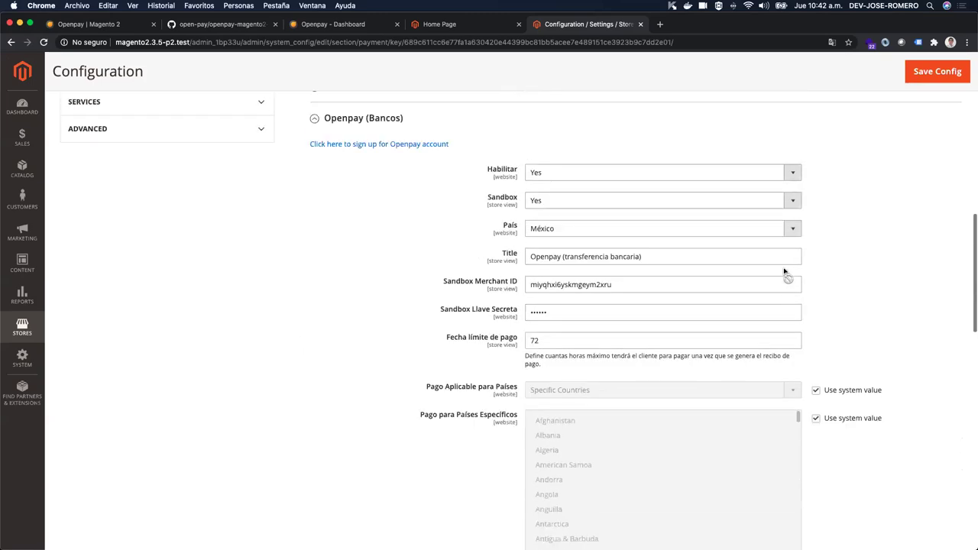
pyautogui.scroll(-3, 782, 271)
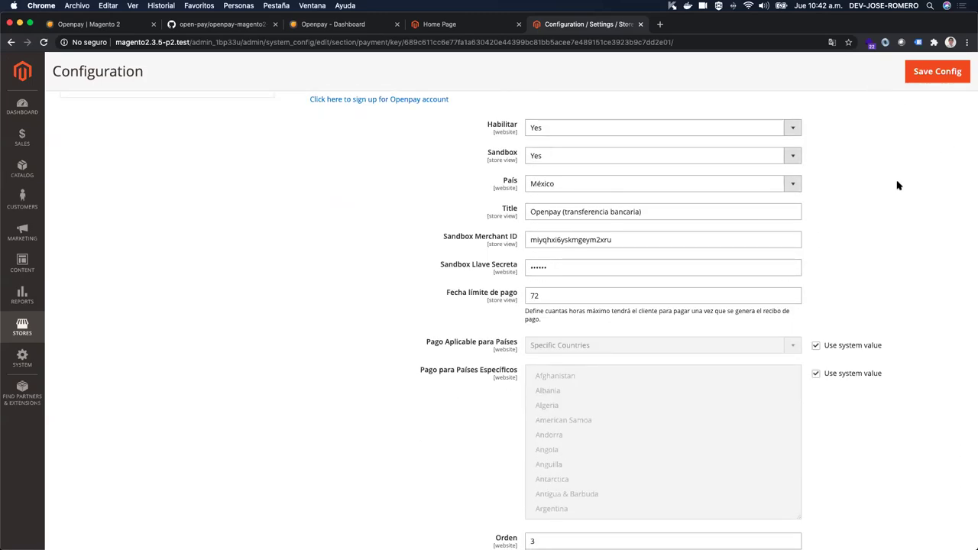
pyautogui.click(489, 29)
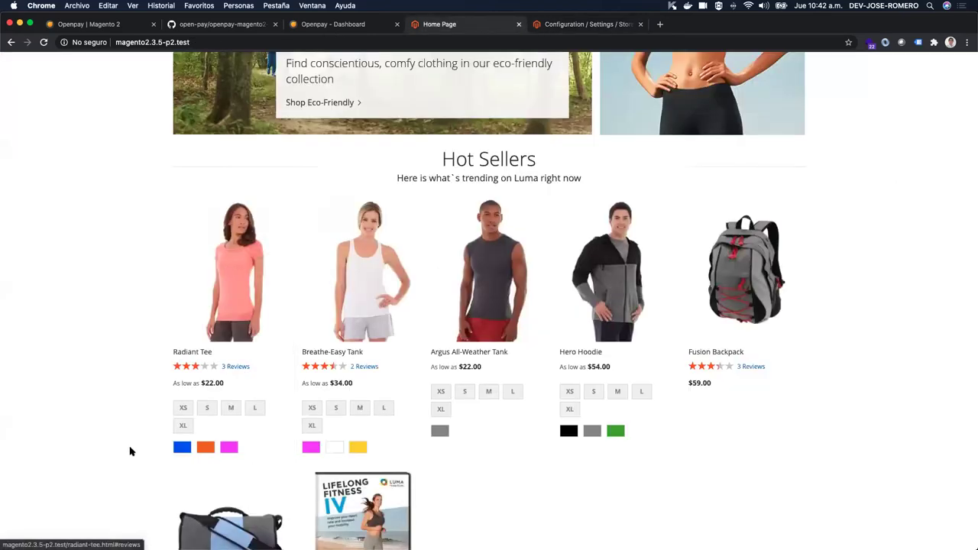
# Step: Add a blue XS Radiant Tee to the cart
pyautogui.click(183, 408)
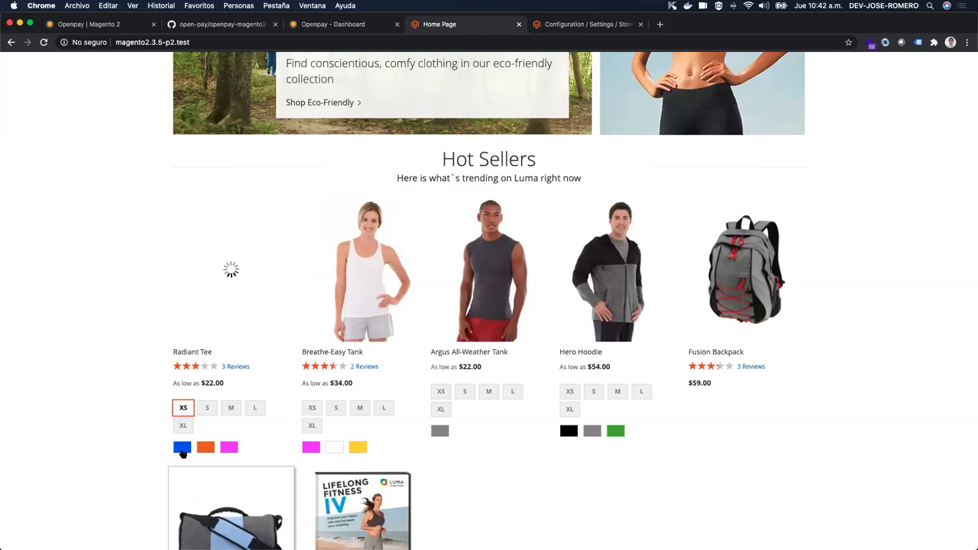
pyautogui.click(183, 448)
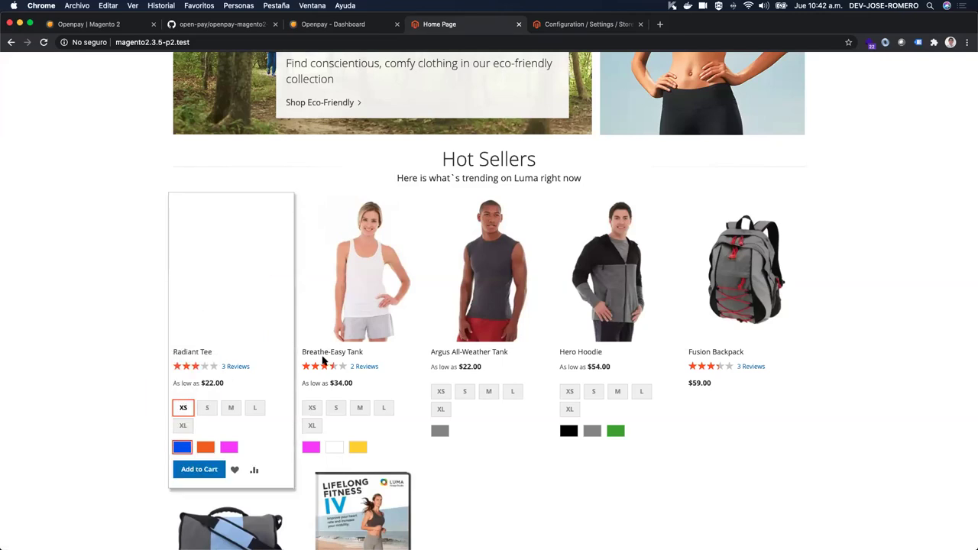
pyautogui.click(211, 471)
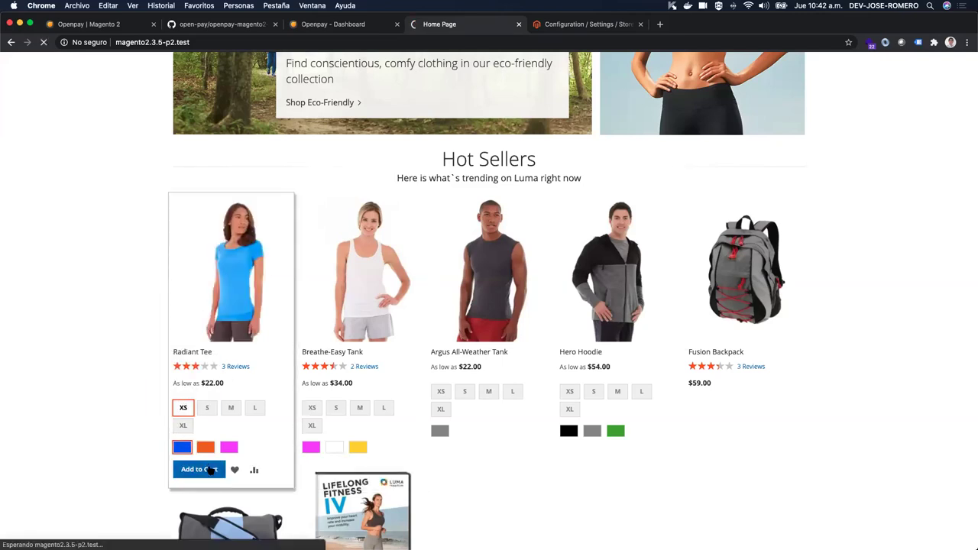
pyautogui.scroll(-1, 589, 368)
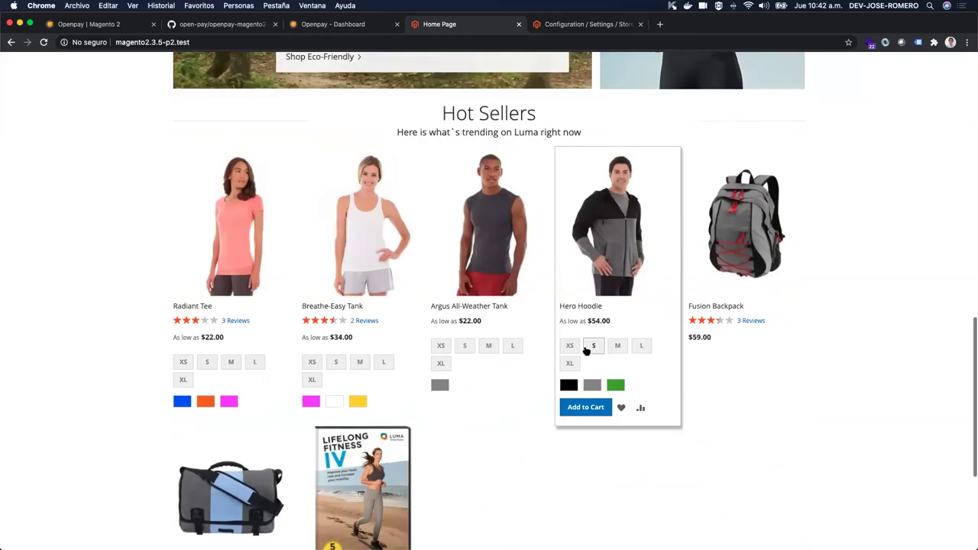
# Step: Add a black size S Hero Hoodie to the cart and view the shopping cart
pyautogui.click(590, 348)
pyautogui.click(569, 385)
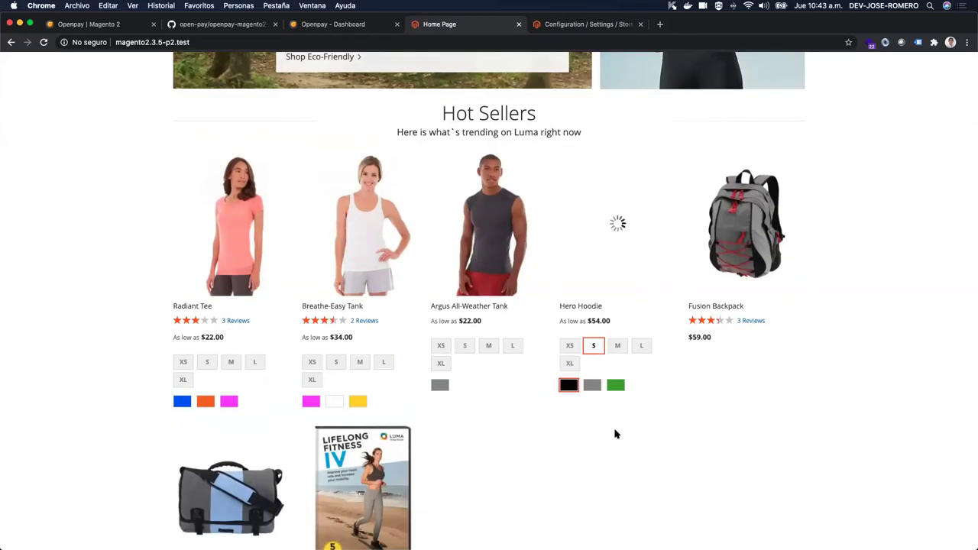
pyautogui.click(583, 409)
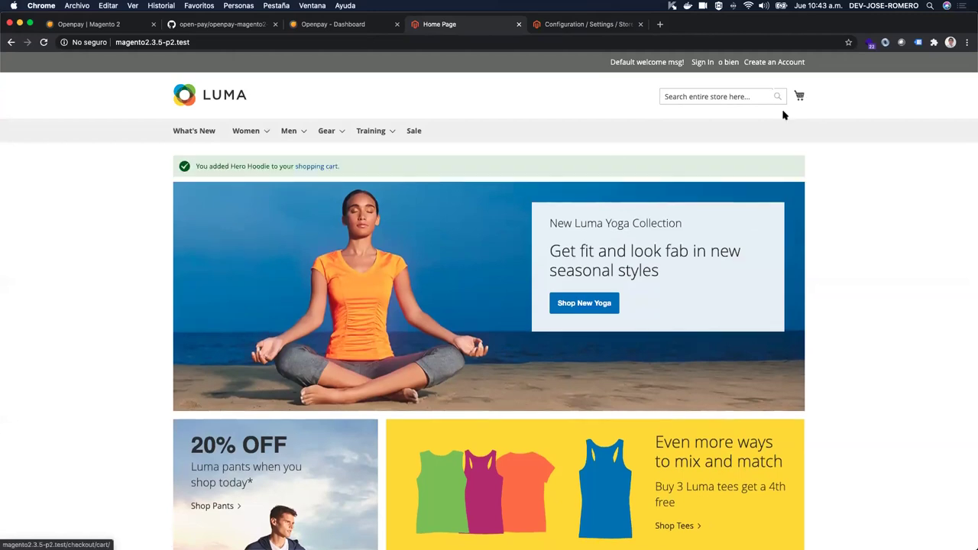
pyautogui.click(316, 168)
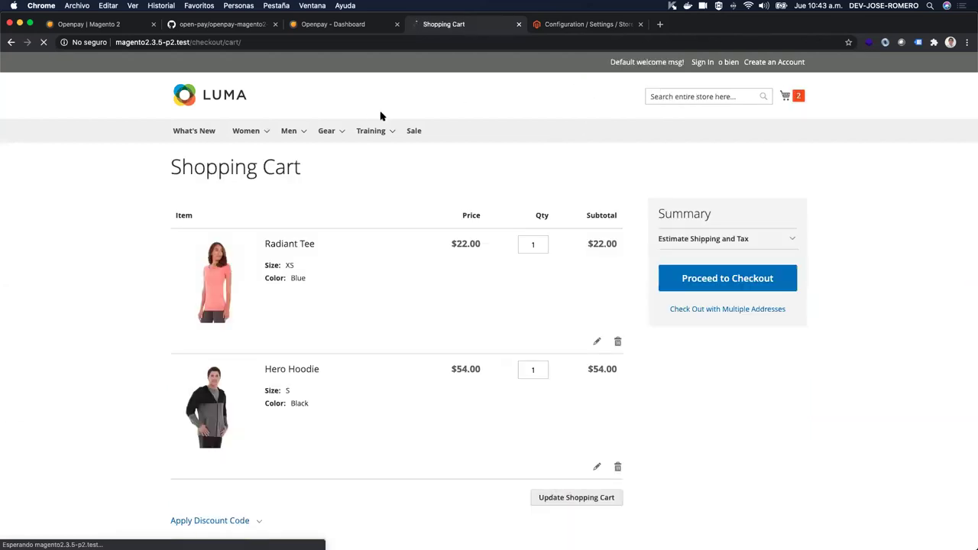
# Step: Proceed to checkout and enter the customer's e-mail address, first name and last name
pyautogui.scroll(-3, 381, 115)
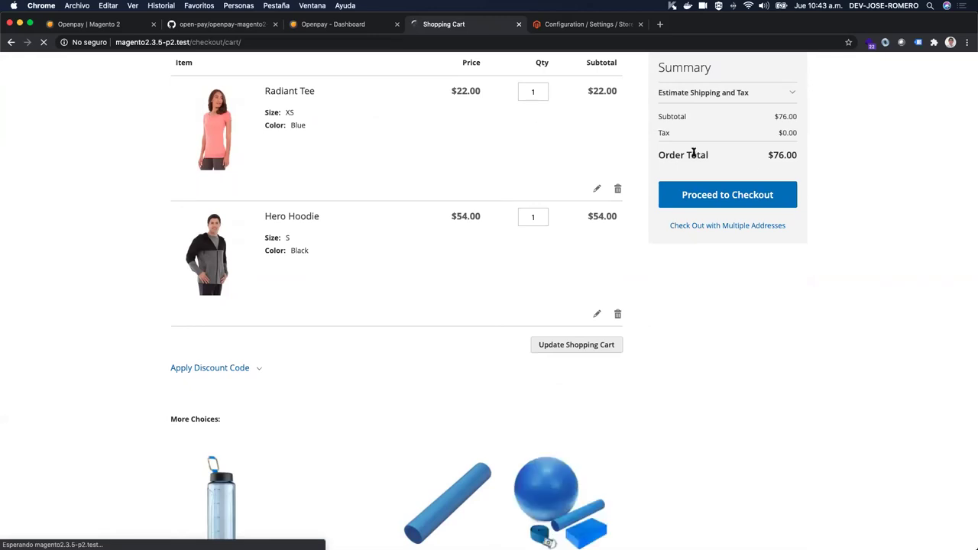
pyautogui.click(742, 197)
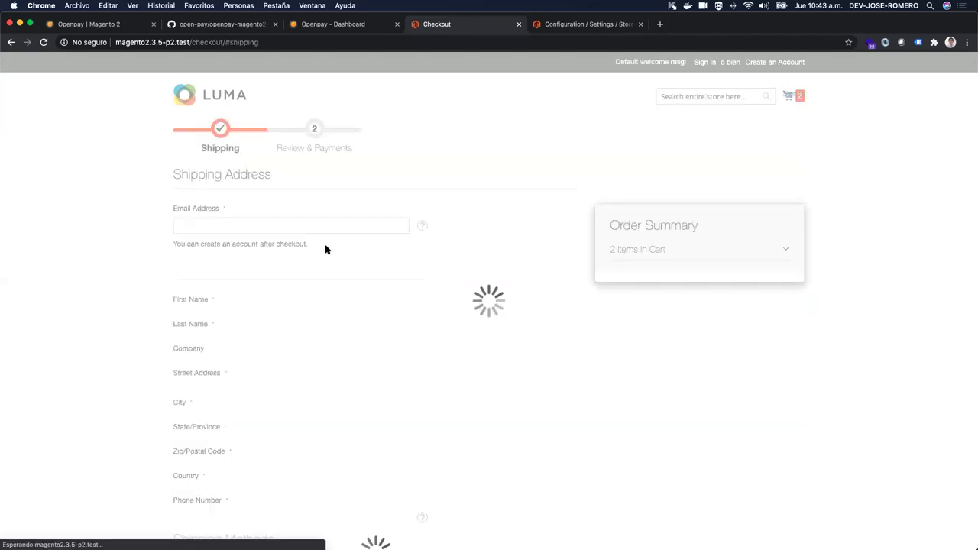
pyautogui.click(223, 227)
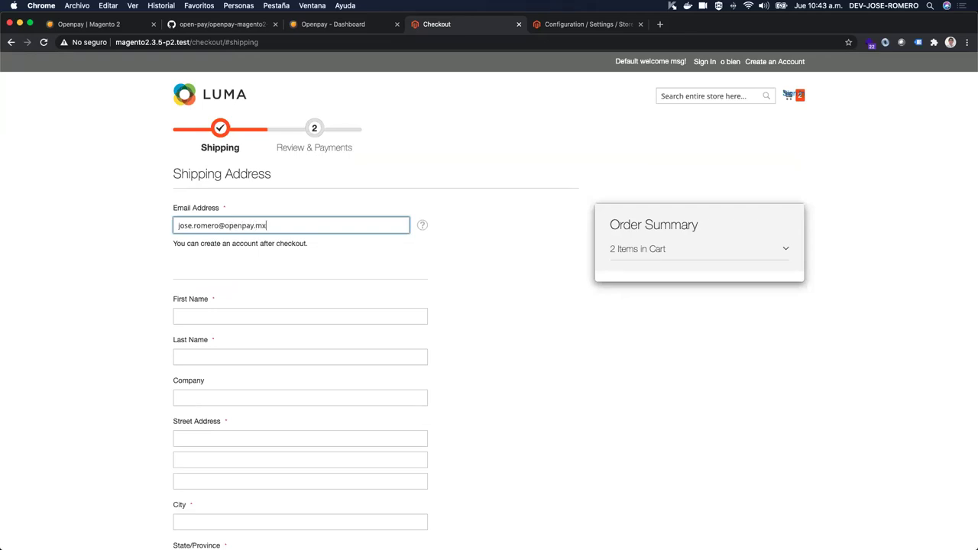
pyautogui.click(217, 320)
pyautogui.press('Tab')
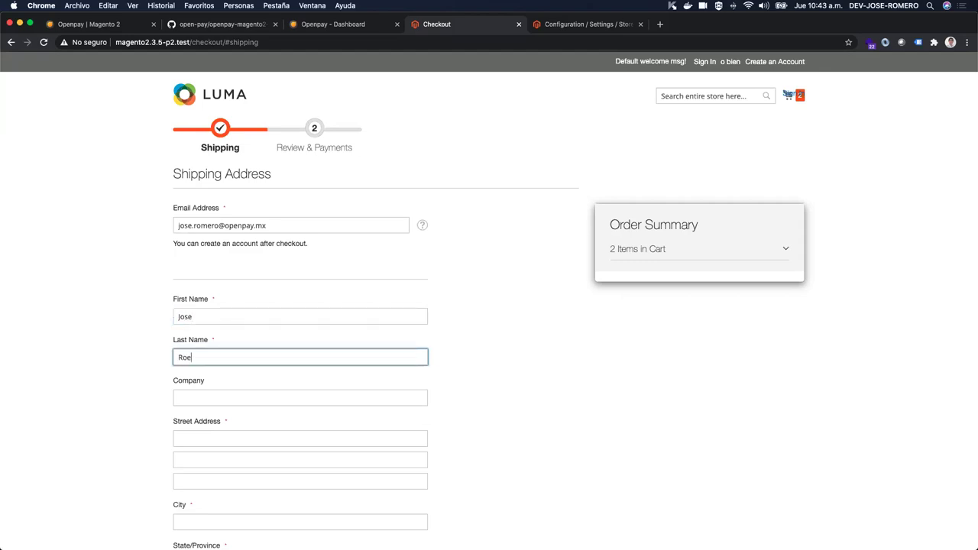
# Step: Enter the street address and set the country to México and the state to Querétaro
pyautogui.scroll(-5, 249, 276)
pyautogui.click(249, 267)
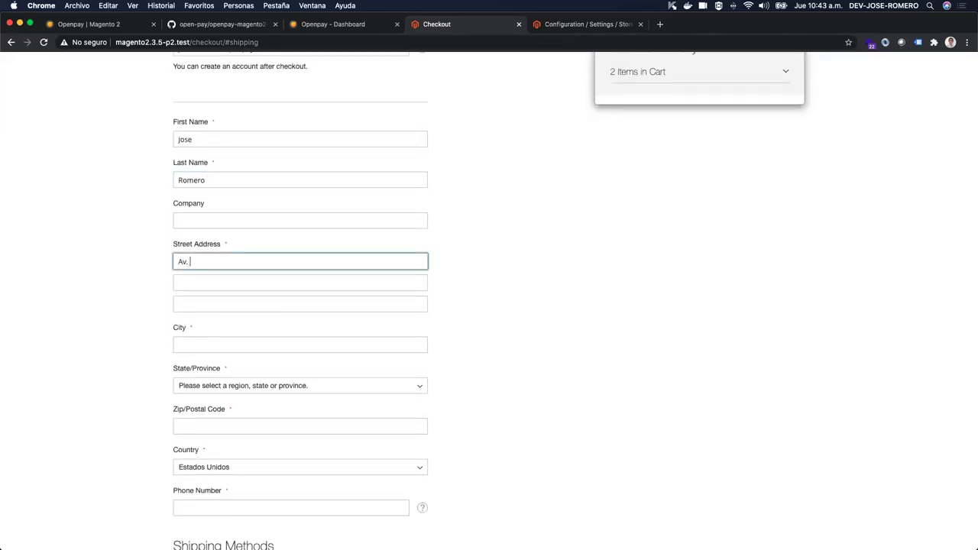
pyautogui.write('Av. 5 de Febrero')
pyautogui.scroll(-5, 216, 270)
pyautogui.click(226, 246)
pyautogui.write('mex')
pyautogui.press('Down')
pyautogui.press('Down')
pyautogui.press('Down')
pyautogui.press('Down')
pyautogui.press('Return')
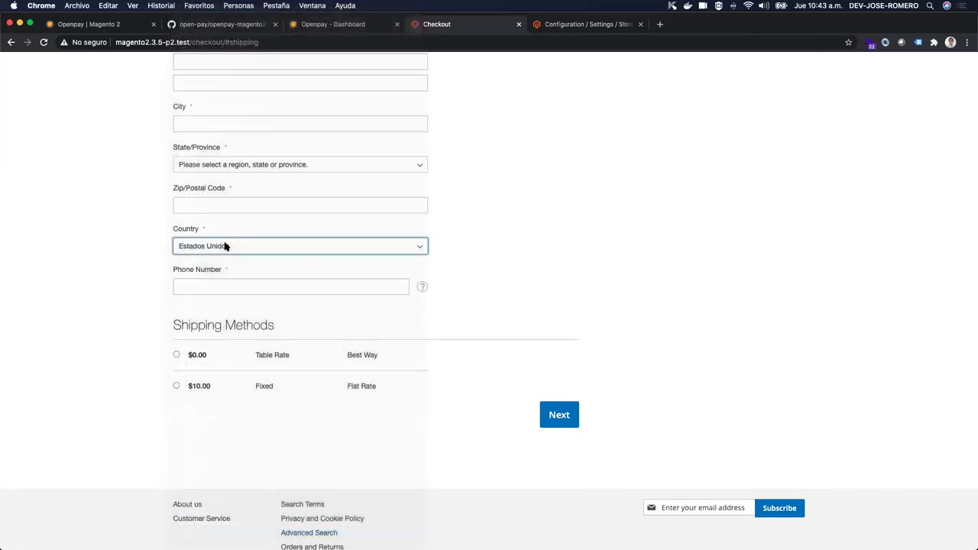
pyautogui.click(233, 167)
pyautogui.write('q')
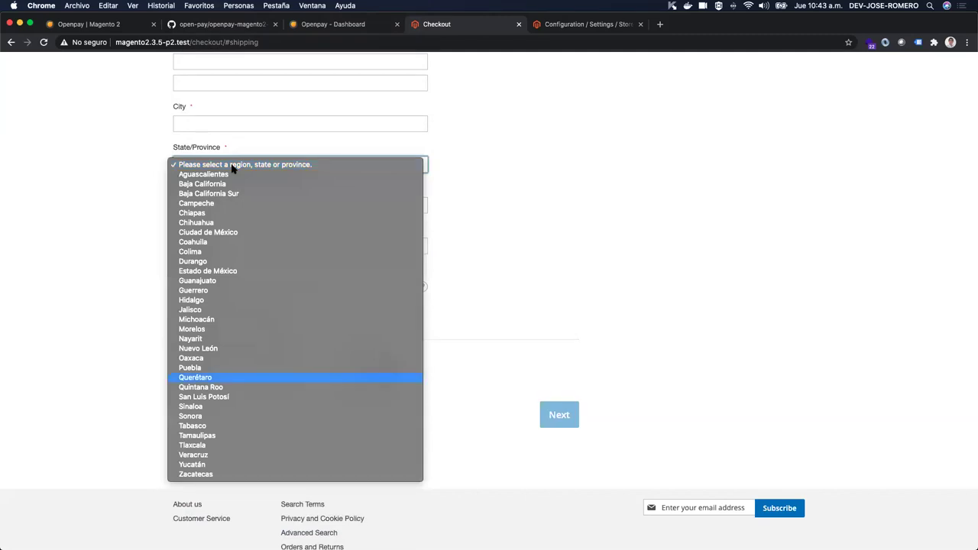
pyautogui.press('Return')
# Step: Fill in the postal code, phone number and remaining address field, then continue to payment
pyautogui.click(230, 200)
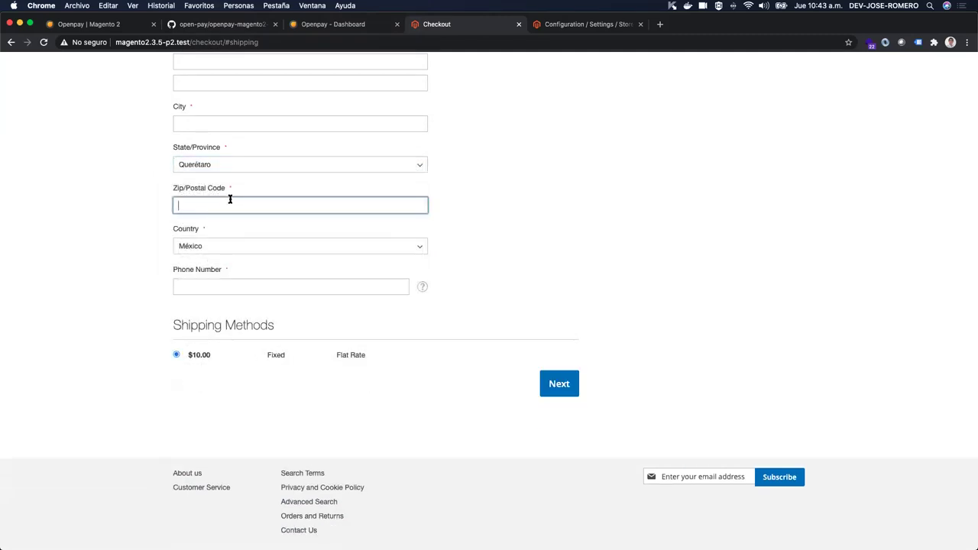
pyautogui.click(642, 255)
pyautogui.click(237, 287)
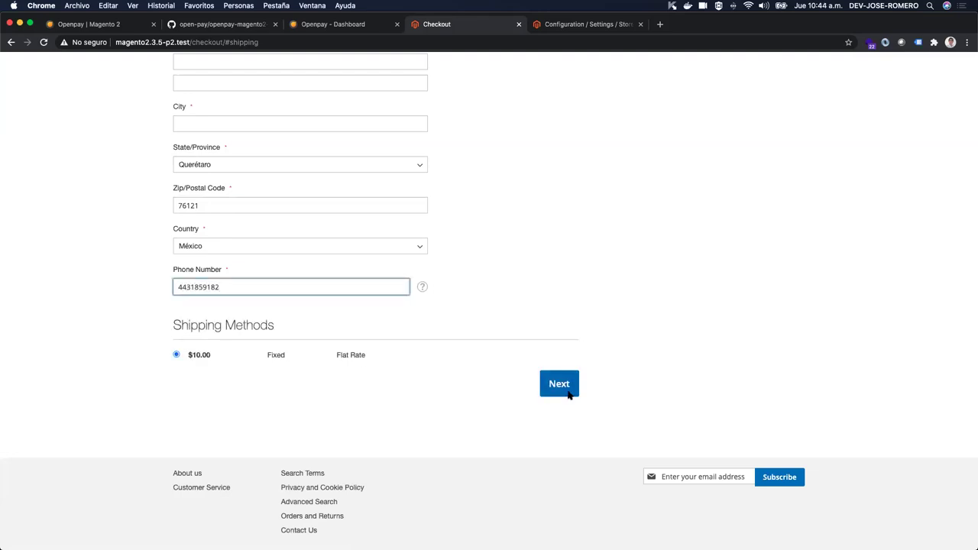
pyautogui.click(558, 388)
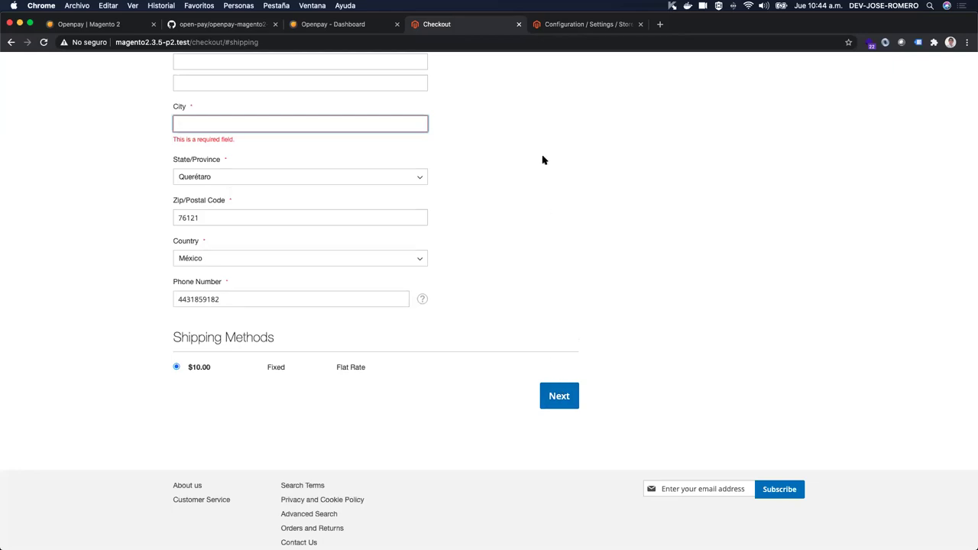
pyautogui.write('Querétaro')
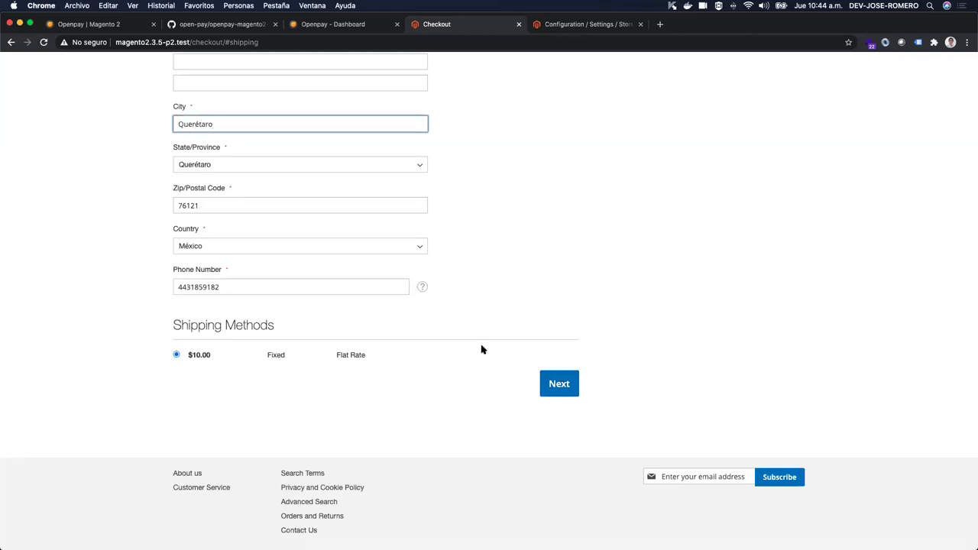
pyautogui.click(558, 386)
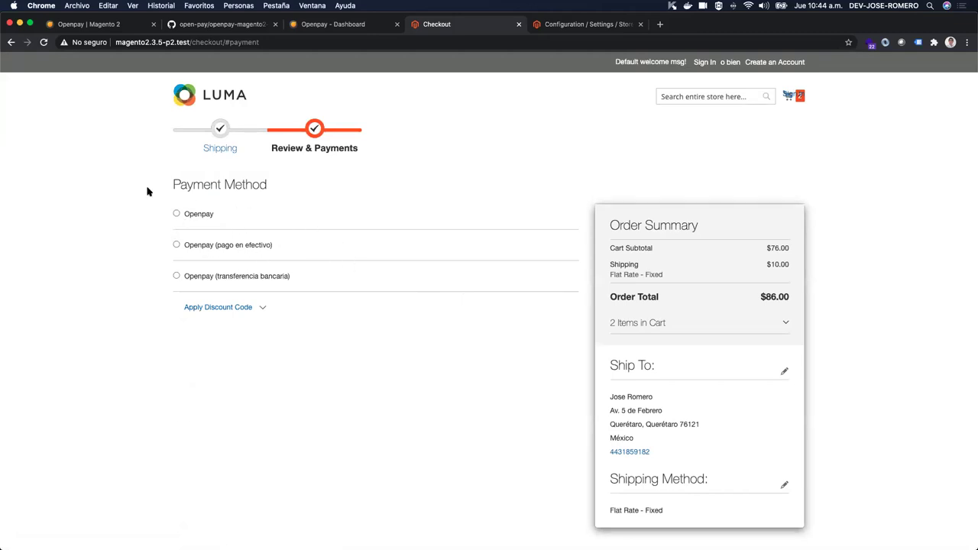
# Step: Choose Openpay card payment at checkout, then bring up the Openpay Magento 2 documentation
pyautogui.click(585, 24)
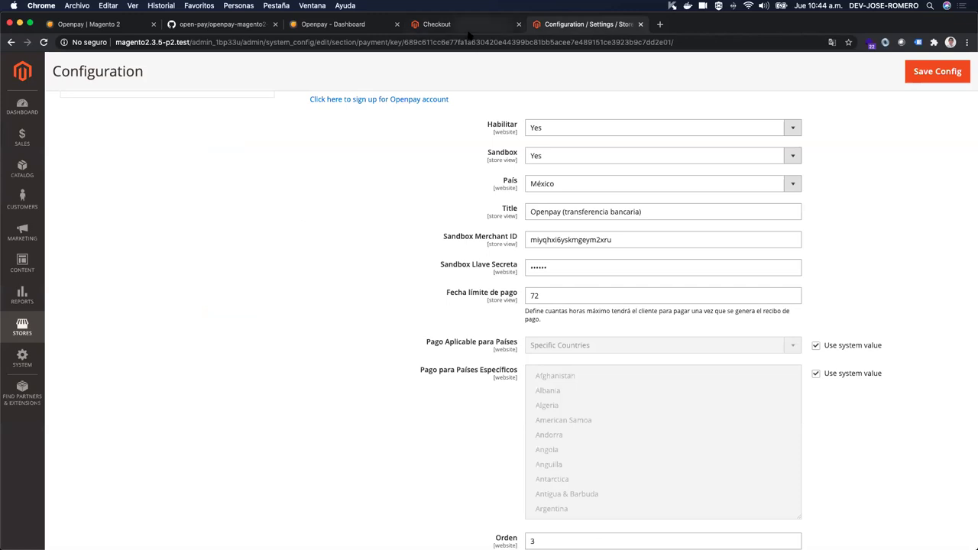
pyautogui.click(469, 29)
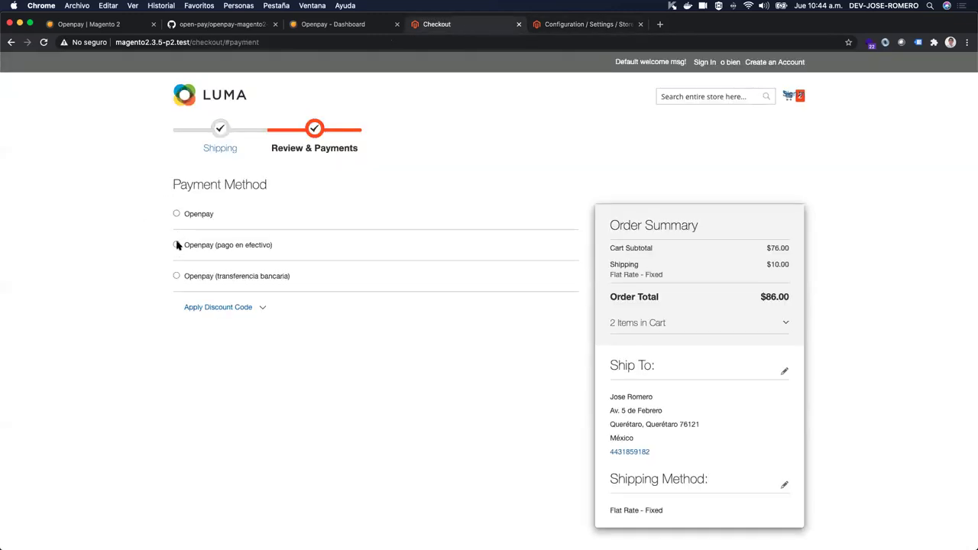
pyautogui.click(176, 214)
pyautogui.scroll(-2, 321, 240)
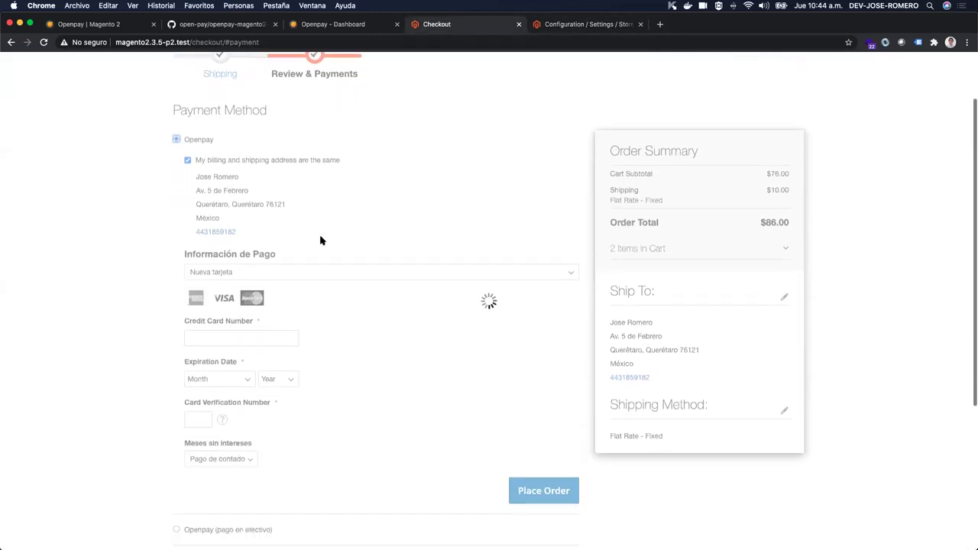
pyautogui.scroll(-1, 321, 240)
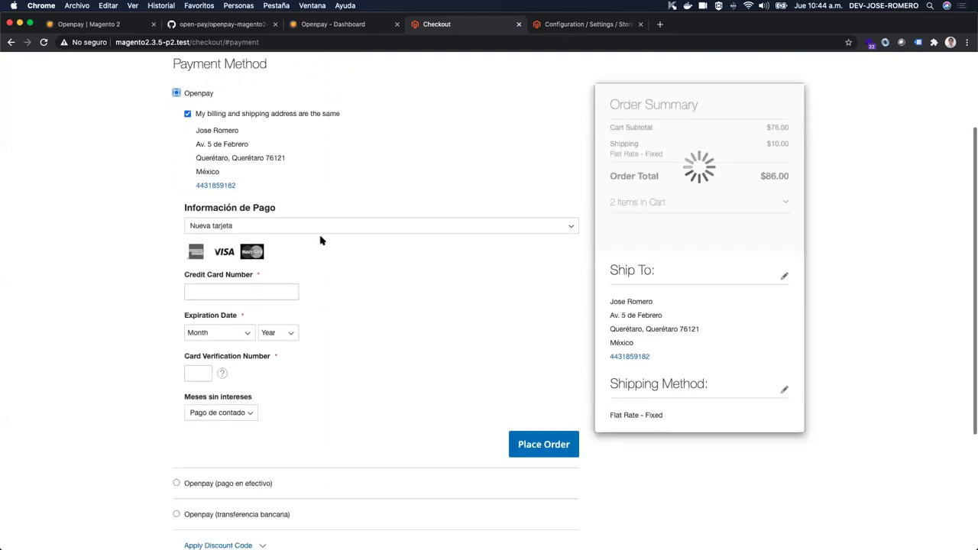
pyautogui.click(233, 289)
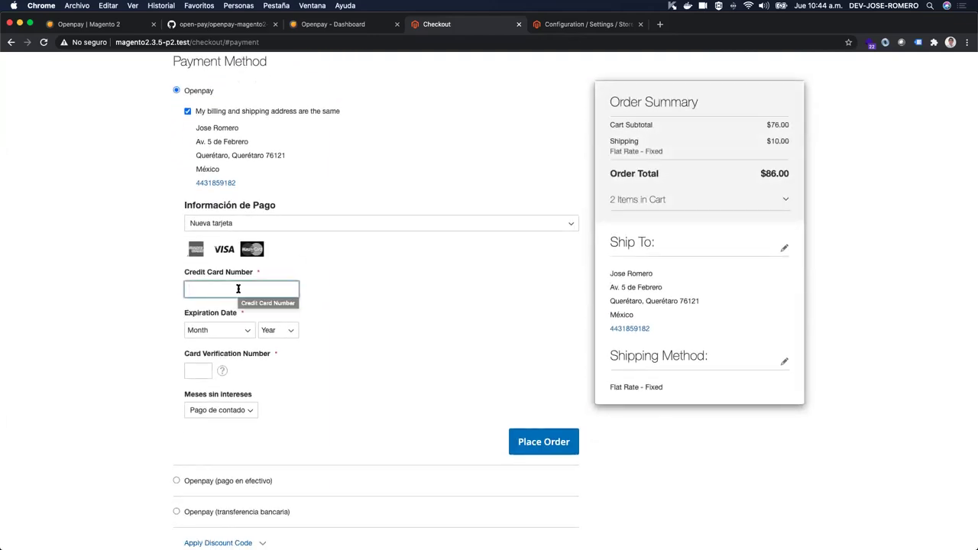
pyautogui.click(88, 25)
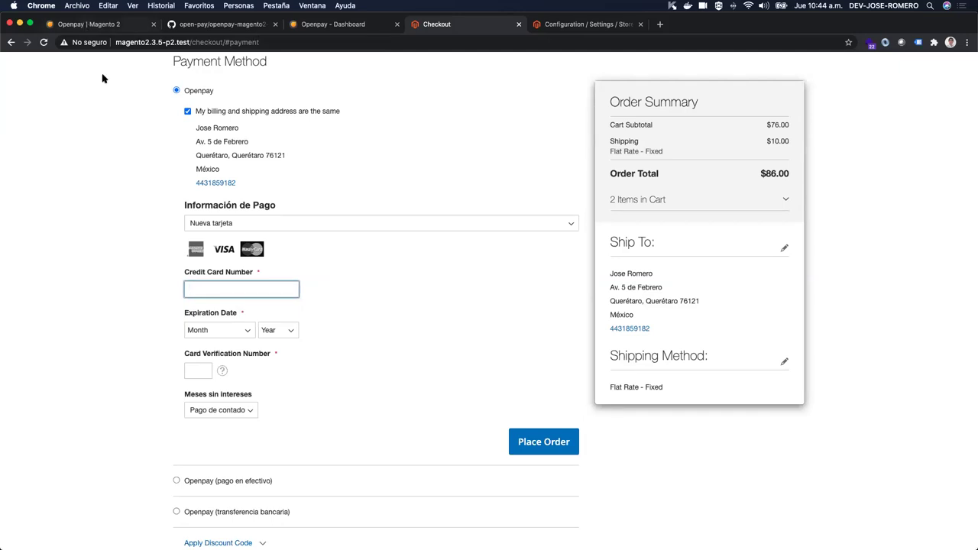
pyautogui.scroll(3, 234, 226)
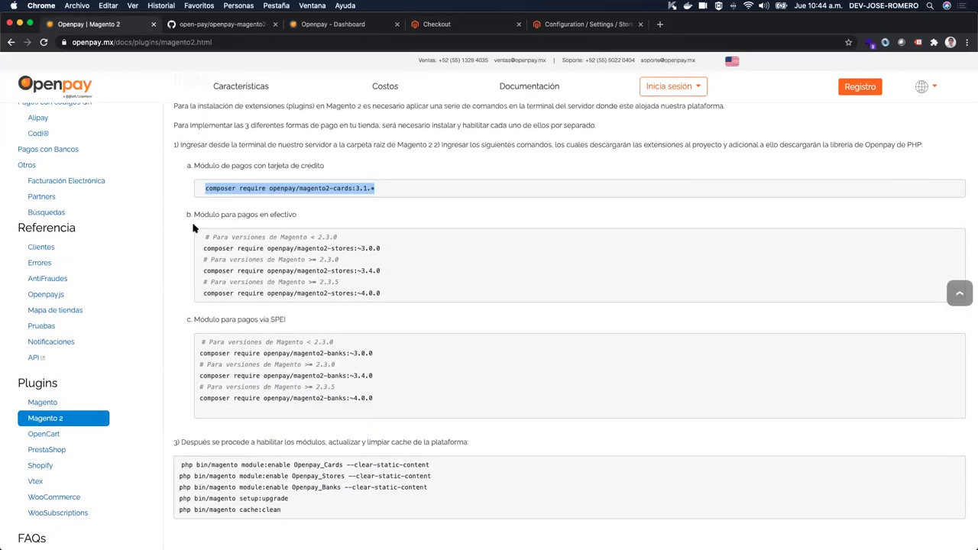
pyautogui.click(41, 327)
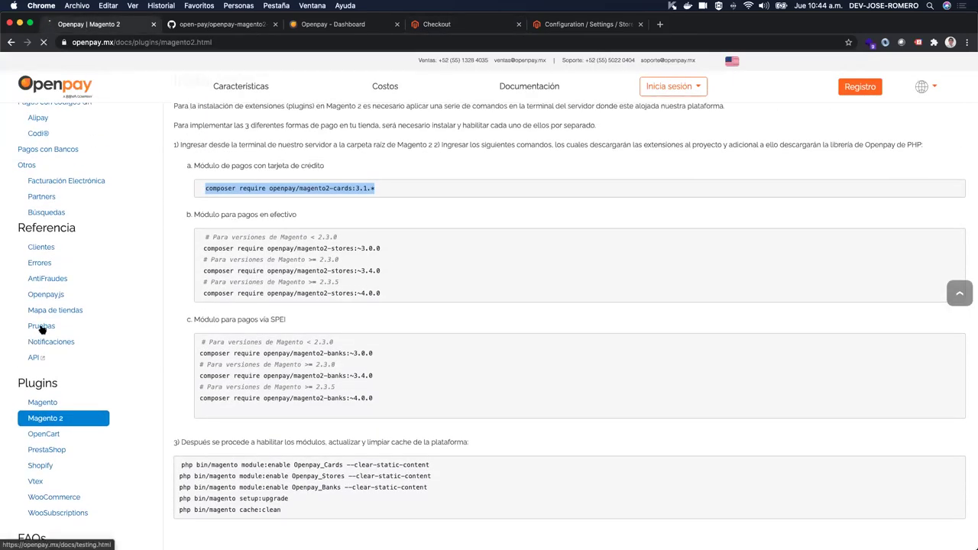
pyautogui.scroll(-5, 343, 287)
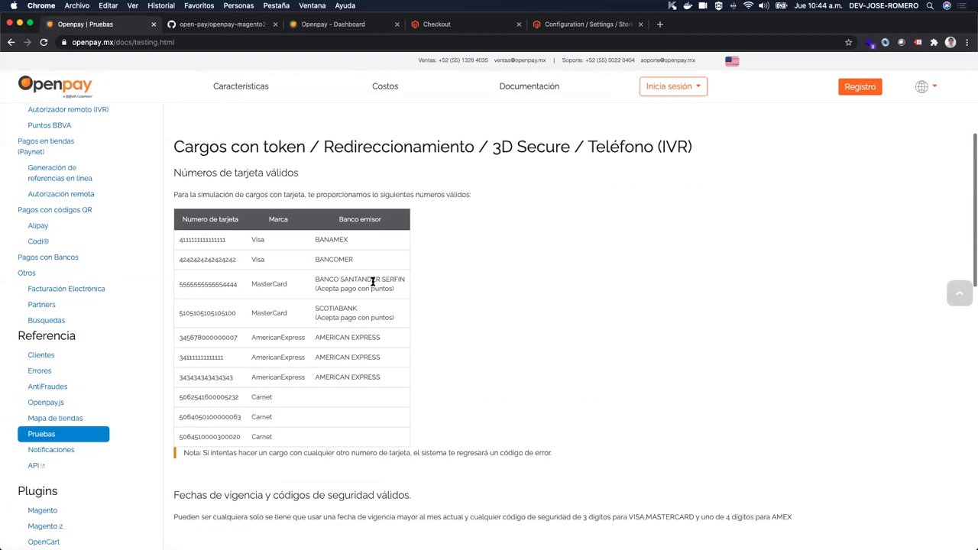
pyautogui.scroll(1, 206, 229)
pyautogui.doubleClick(206, 231)
pyautogui.doubleClick(208, 256)
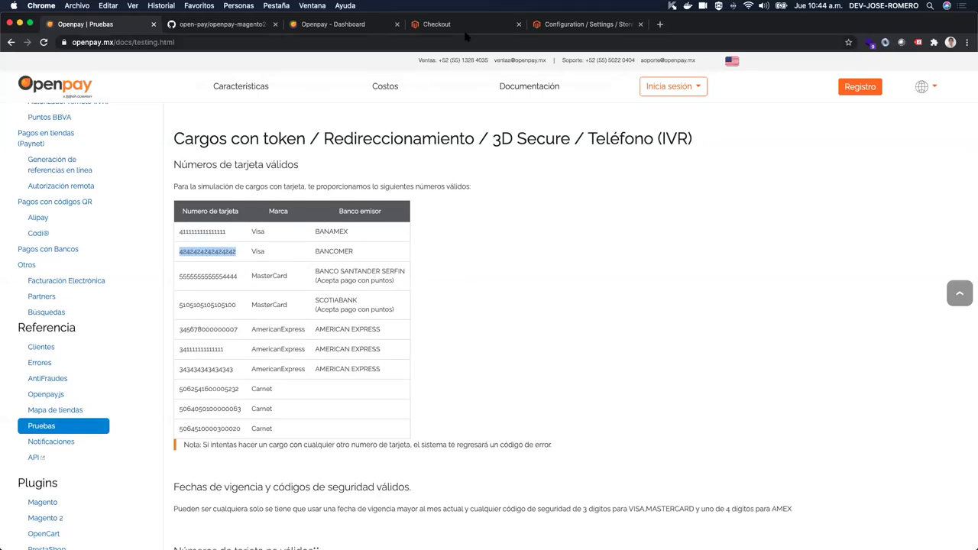
pyautogui.press('super+4')
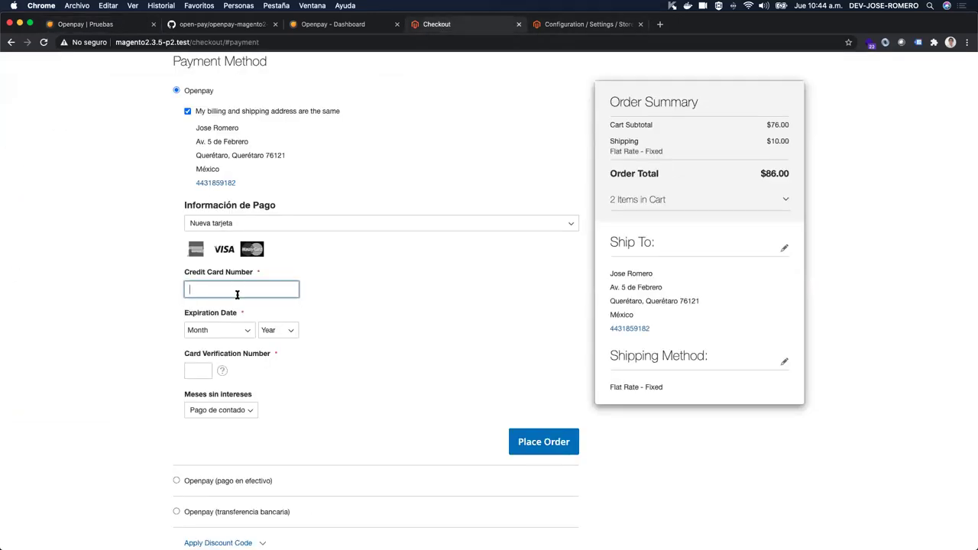
# Step: Enter the Visa test card number with expiry 05 - Mayo 2023
pyautogui.write('42')
pyautogui.write('4242424242424')
pyautogui.write('42')
pyautogui.press('BackSpace')
pyautogui.scroll(-2, 201, 277)
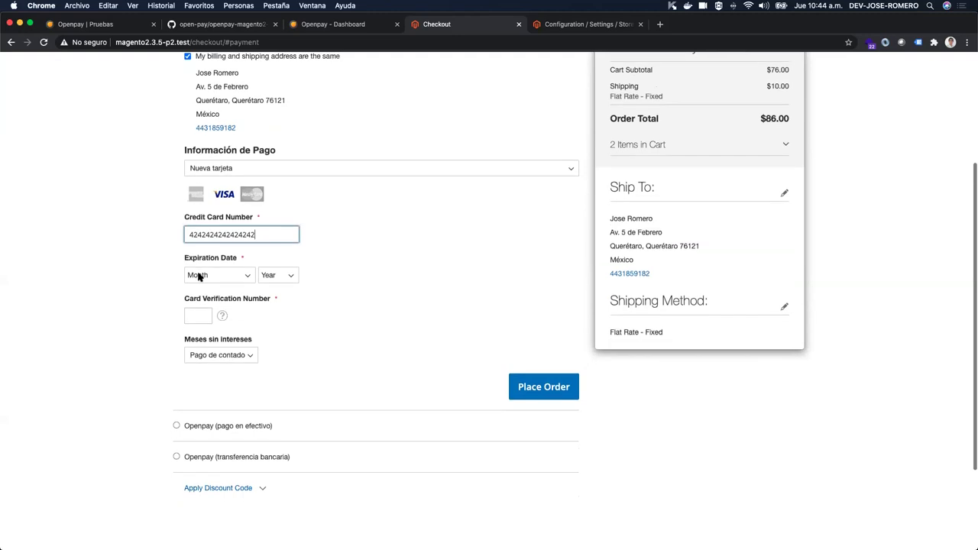
pyautogui.click(233, 275)
pyautogui.click(221, 318)
pyautogui.click(276, 275)
pyautogui.click(273, 314)
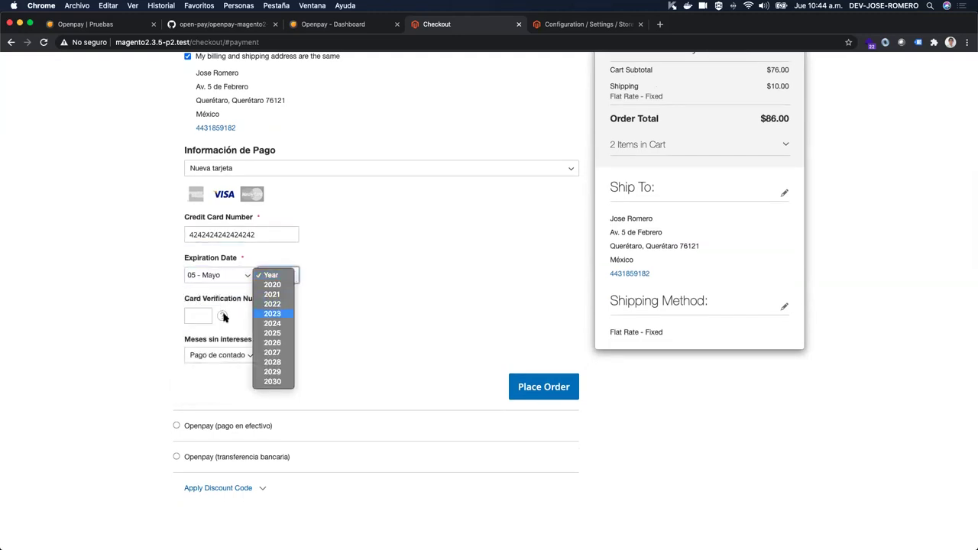
# Step: Enter CVV 123, place the order, and bring up the Openpay sandbox dashboard
pyautogui.click(197, 315)
pyautogui.write('123')
pyautogui.click(336, 353)
pyautogui.click(526, 392)
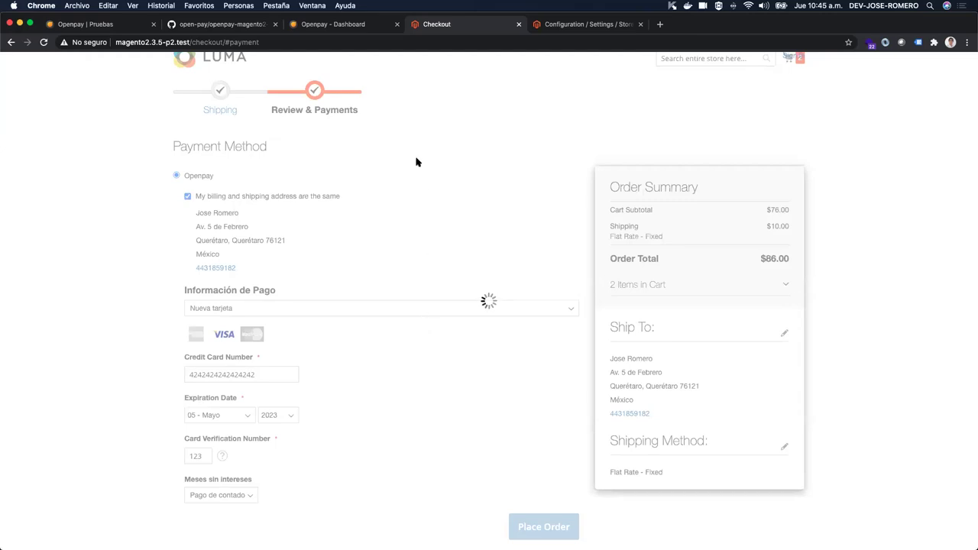
pyautogui.click(329, 25)
pyautogui.click(584, 208)
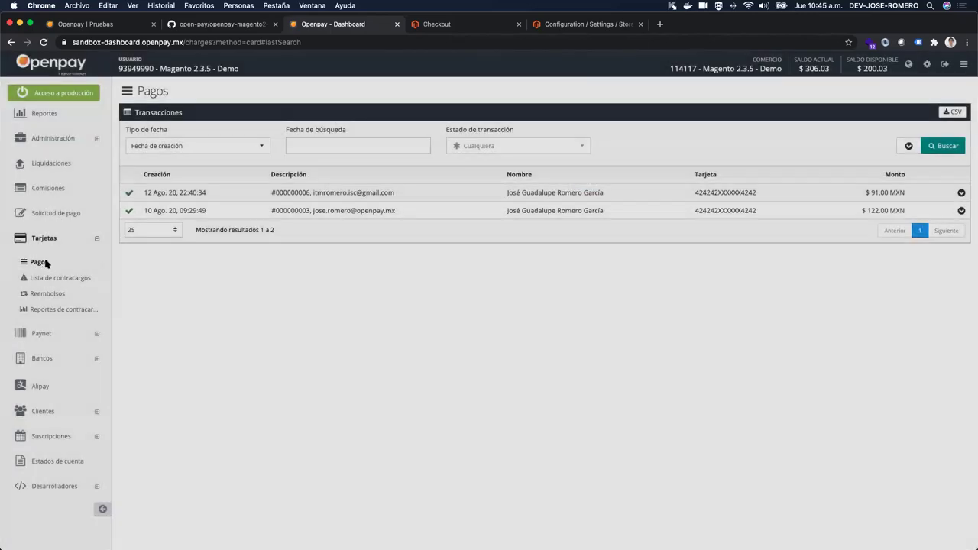
# Step: Refresh the card payments list, then open Logs under Desarrolladores
pyautogui.click(76, 238)
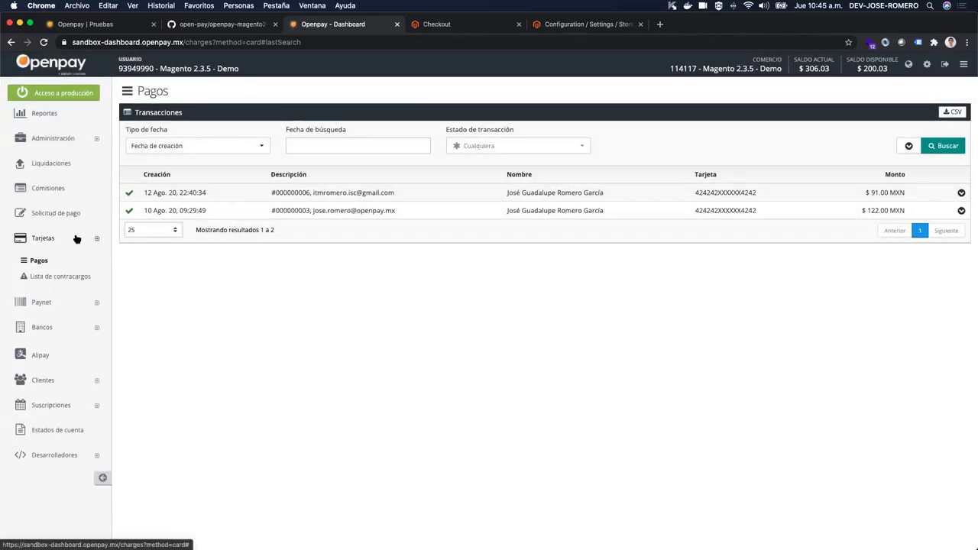
pyautogui.click(36, 261)
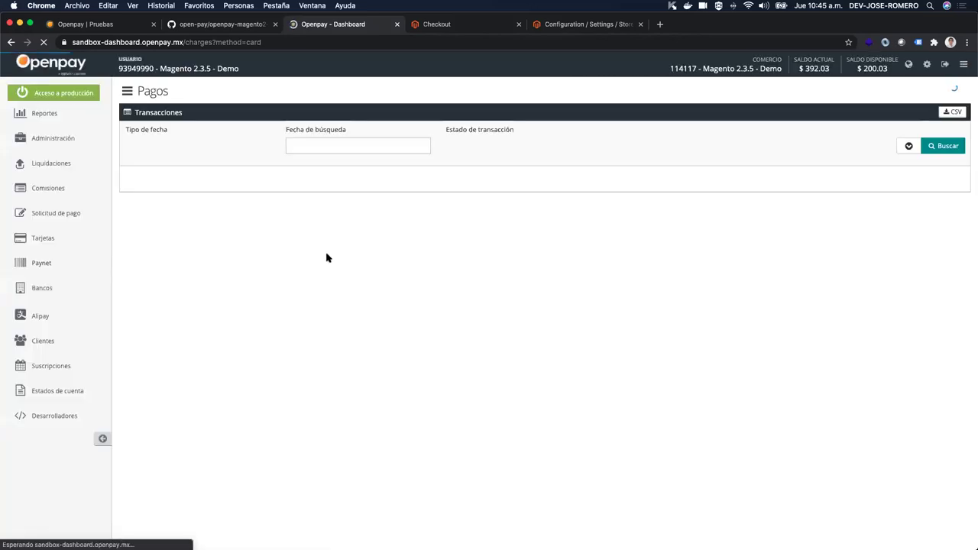
pyautogui.click(451, 24)
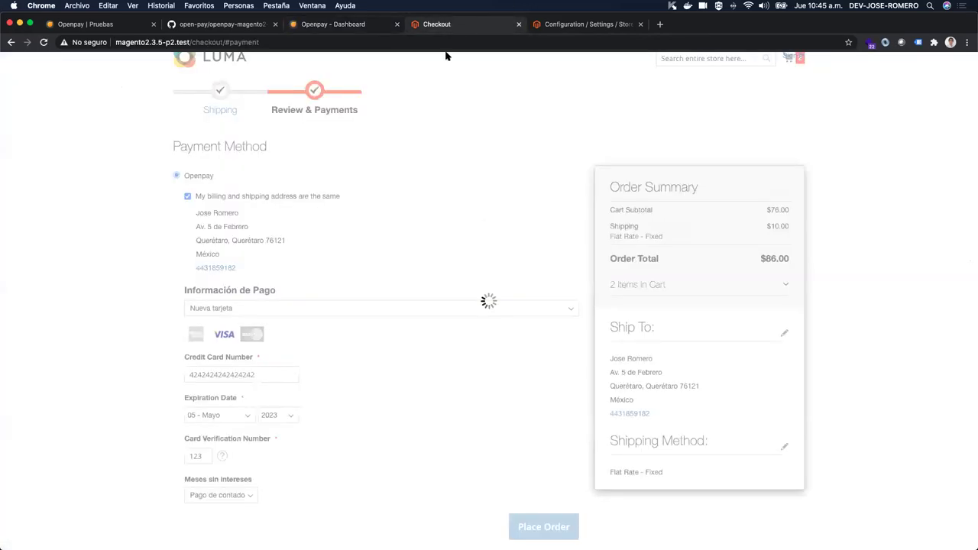
pyautogui.click(365, 23)
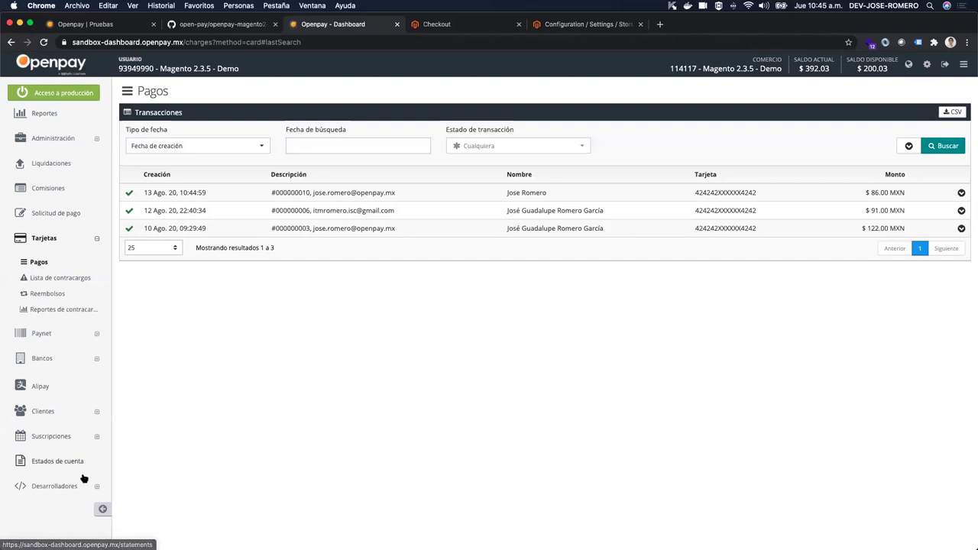
pyautogui.click(50, 488)
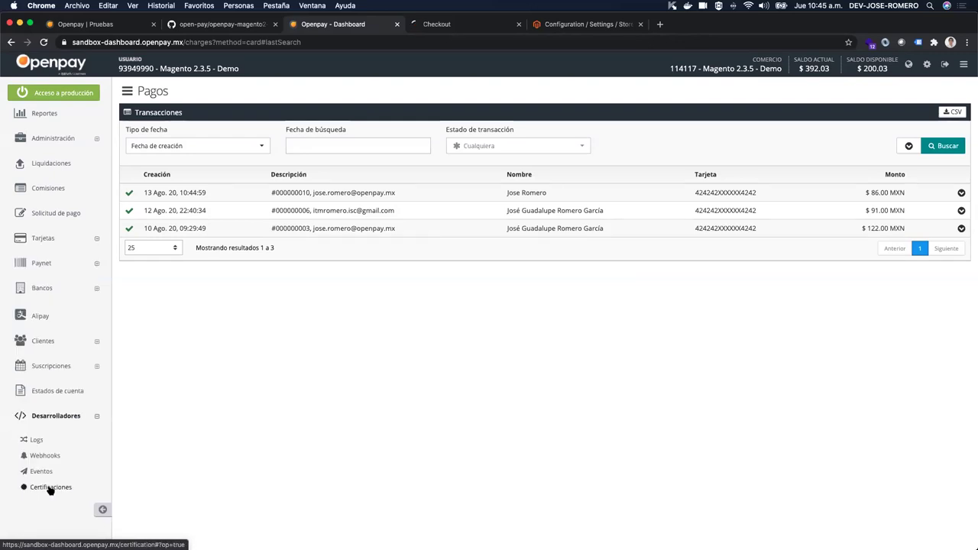
pyautogui.click(36, 441)
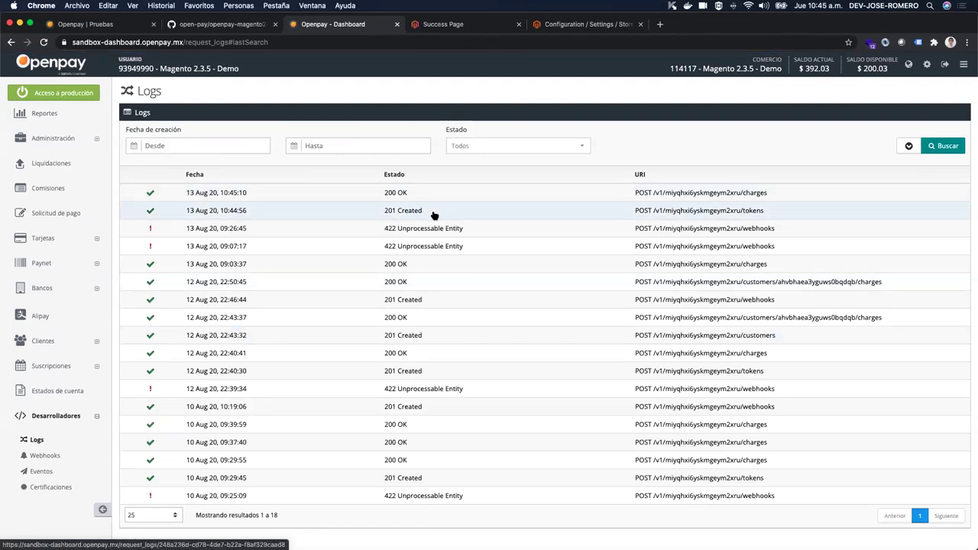
# Step: Inspect the 201 Created tokens request and its response JSON
pyautogui.click(433, 215)
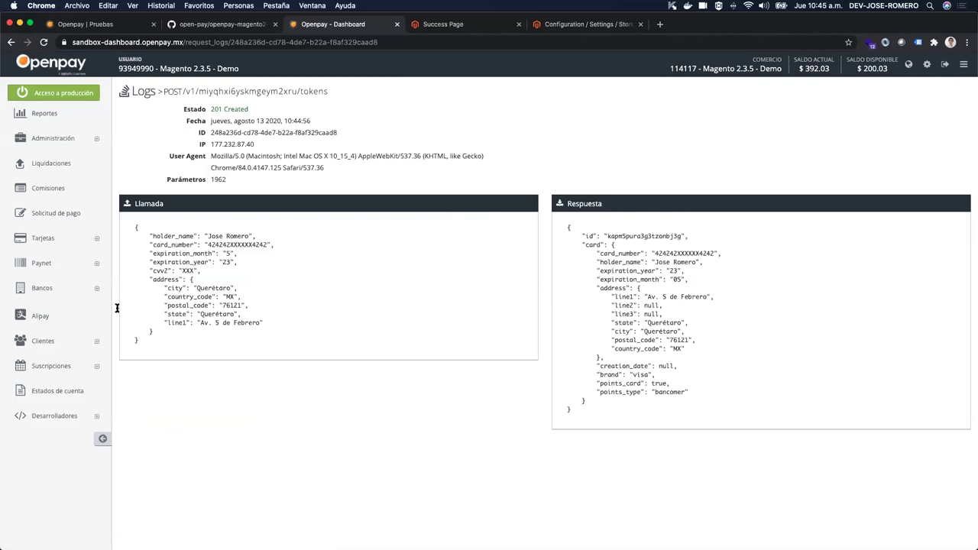
pyautogui.moveTo(150, 235); pyautogui.dragTo(203, 323)
pyautogui.moveTo(569, 228); pyautogui.dragTo(614, 412)
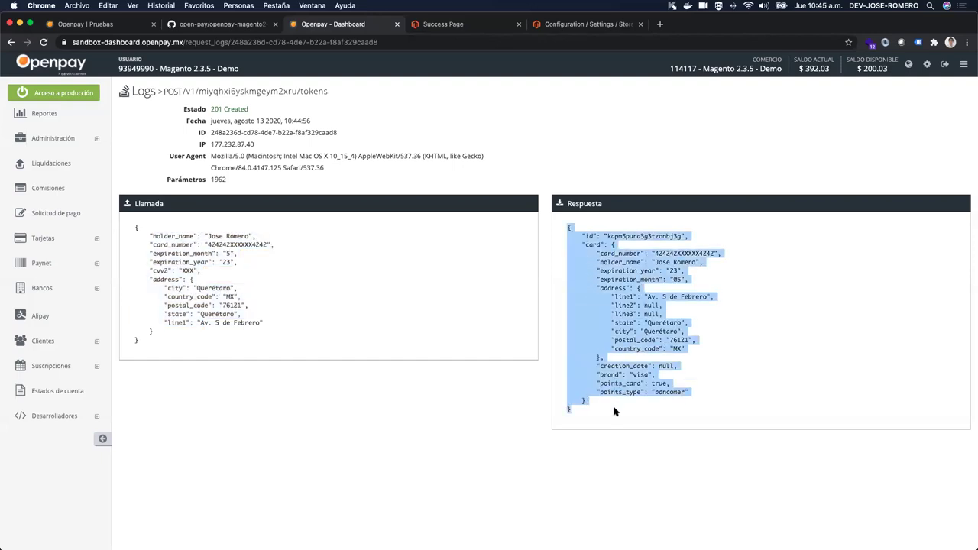
# Step: In Tarjetas > Pagos, review the 13 Ago. 20 charge, customer and masked Visa card details
pyautogui.click(48, 241)
pyautogui.click(38, 262)
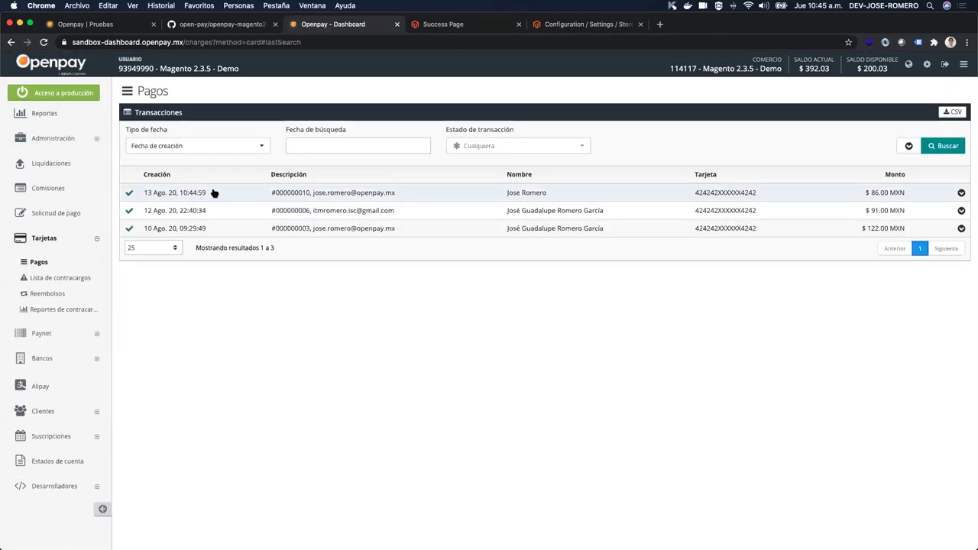
pyautogui.click(222, 193)
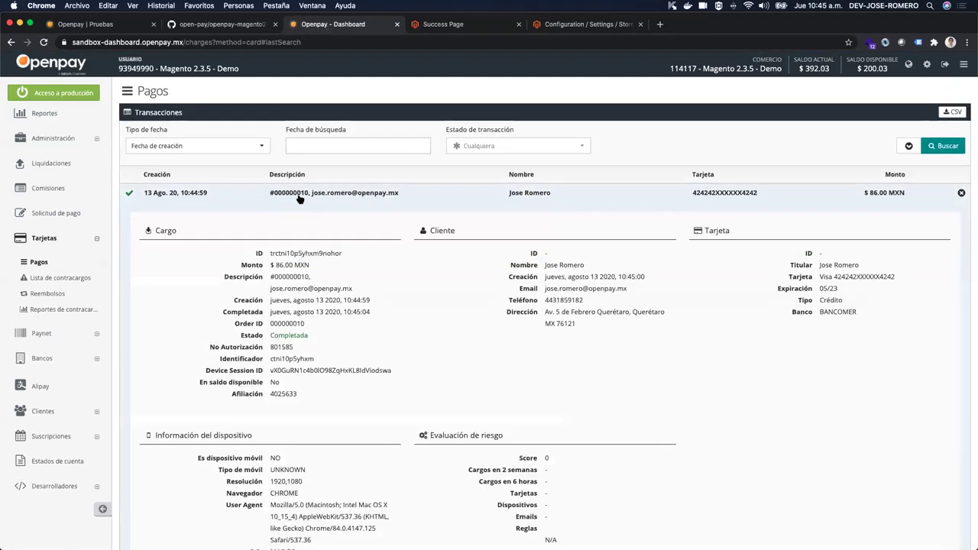
pyautogui.scroll(-2, 298, 198)
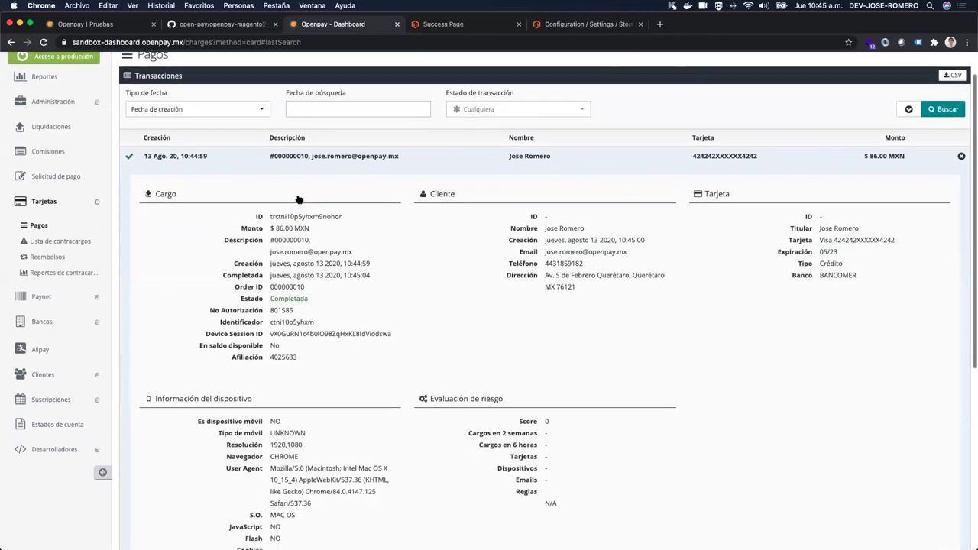
pyautogui.moveTo(241, 188); pyautogui.dragTo(310, 330)
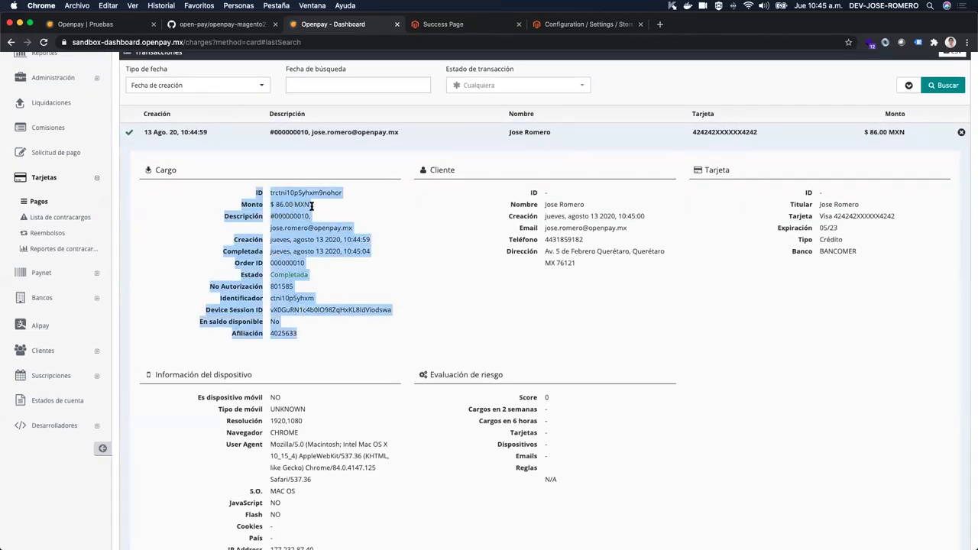
pyautogui.moveTo(530, 191); pyautogui.dragTo(592, 269)
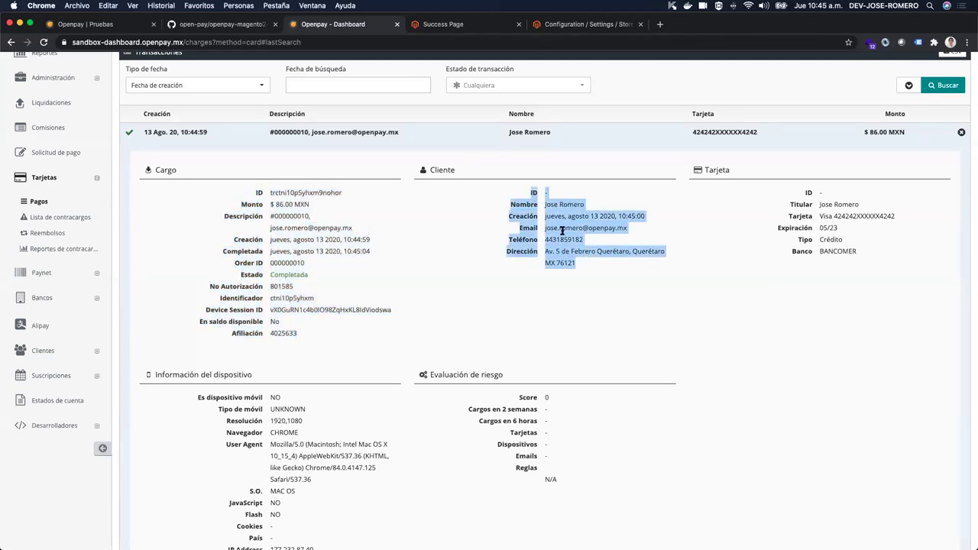
pyautogui.scroll(-2, 564, 227)
pyautogui.moveTo(804, 146); pyautogui.dragTo(858, 206)
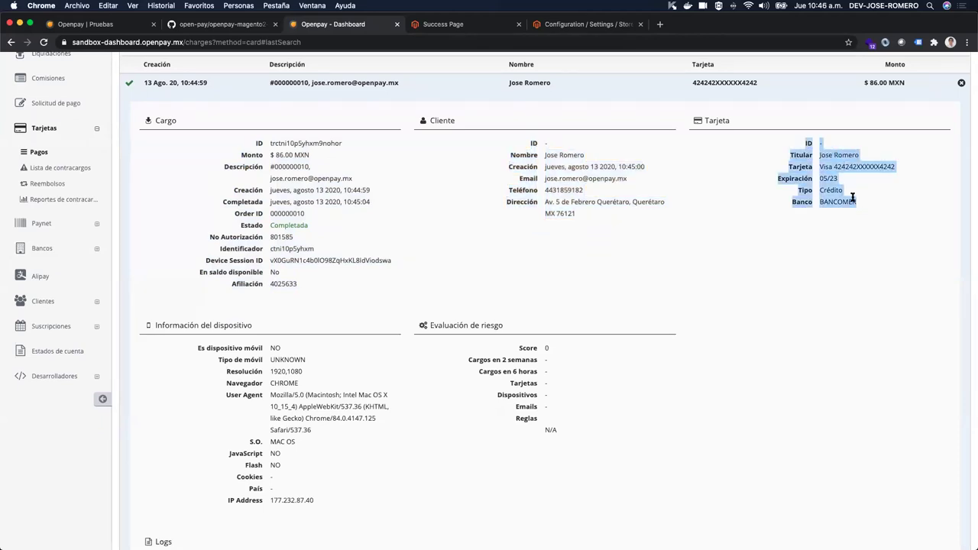
pyautogui.click(839, 177)
pyautogui.moveTo(836, 164); pyautogui.dragTo(913, 169)
pyautogui.tripleClick(878, 167)
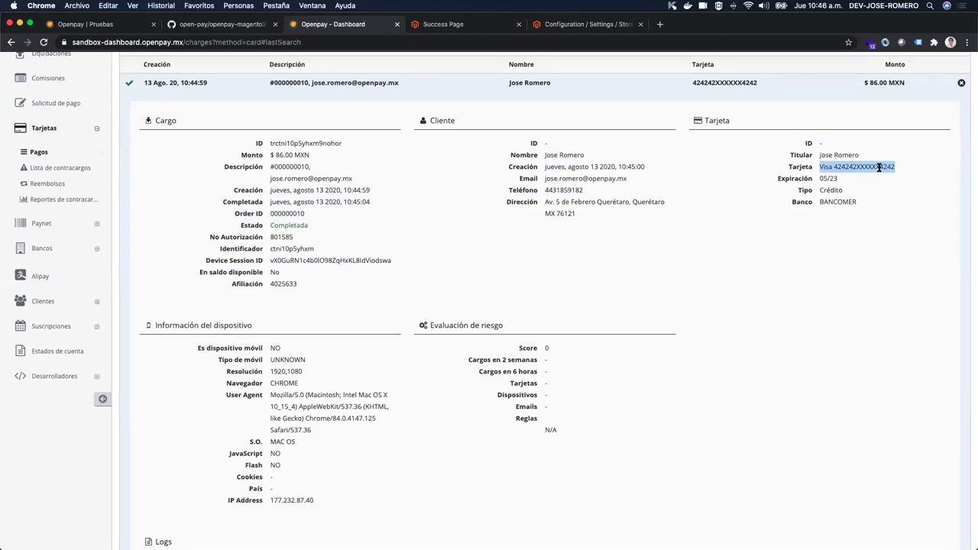
# Step: Review the charge's device information, risk score, Logs and Webhooks, then return to the success page
pyautogui.scroll(-2, 282, 239)
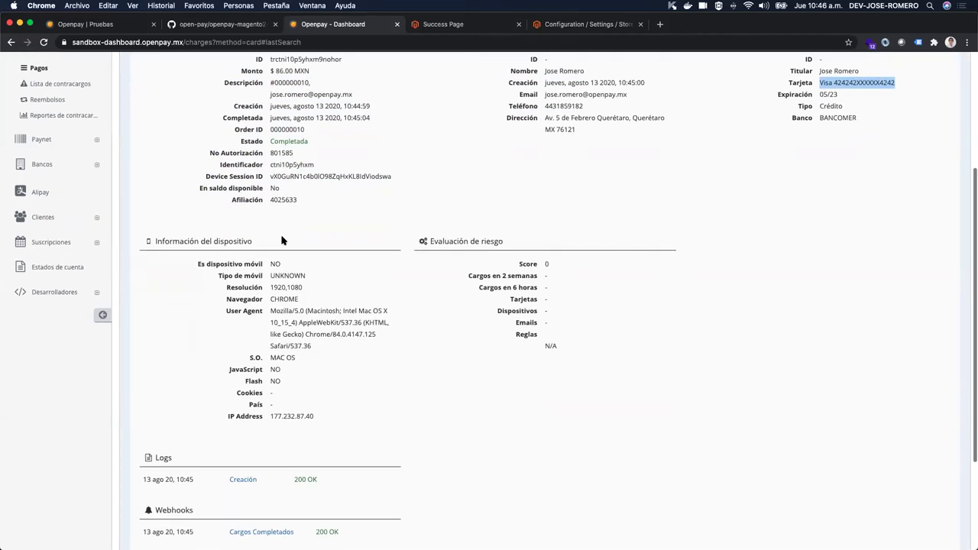
pyautogui.moveTo(159, 237); pyautogui.dragTo(321, 412)
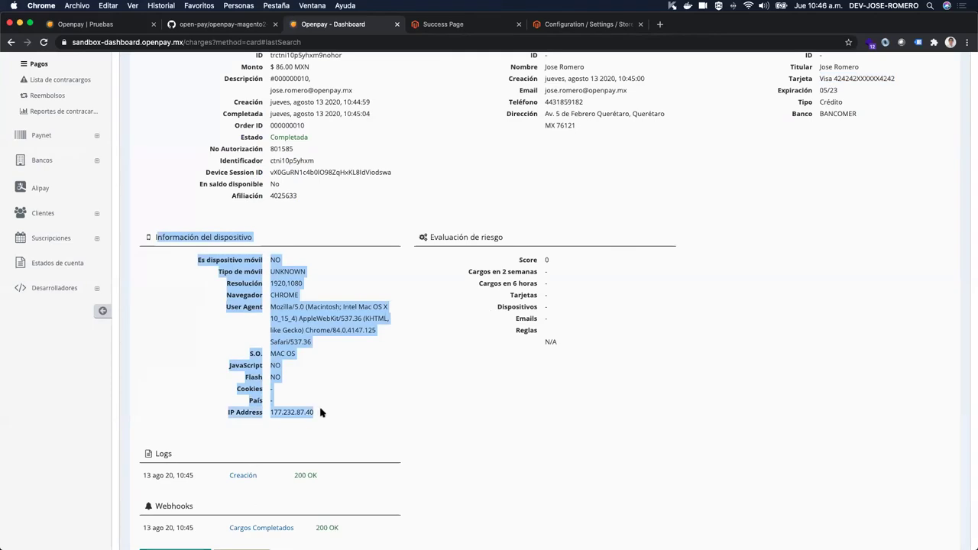
pyautogui.tripleClick(223, 258)
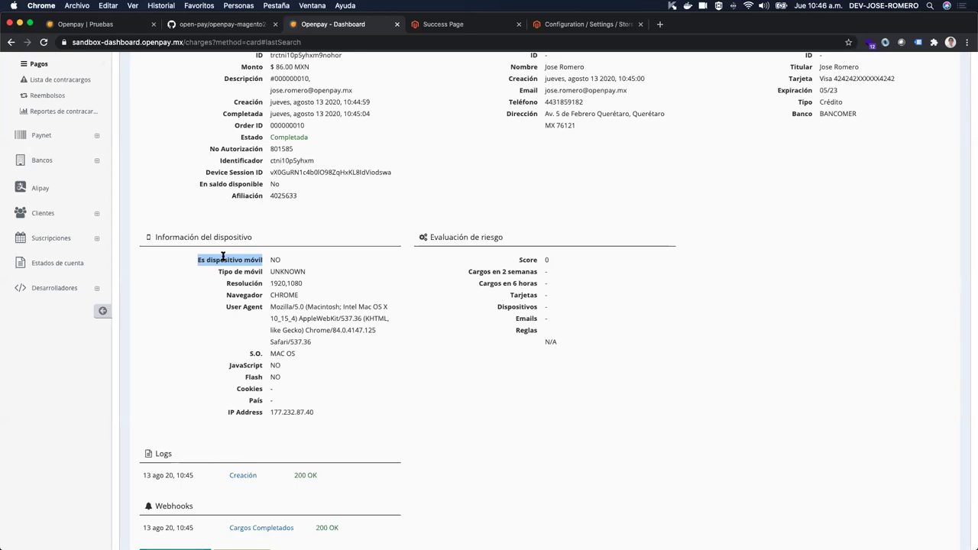
pyautogui.scroll(-3, 537, 312)
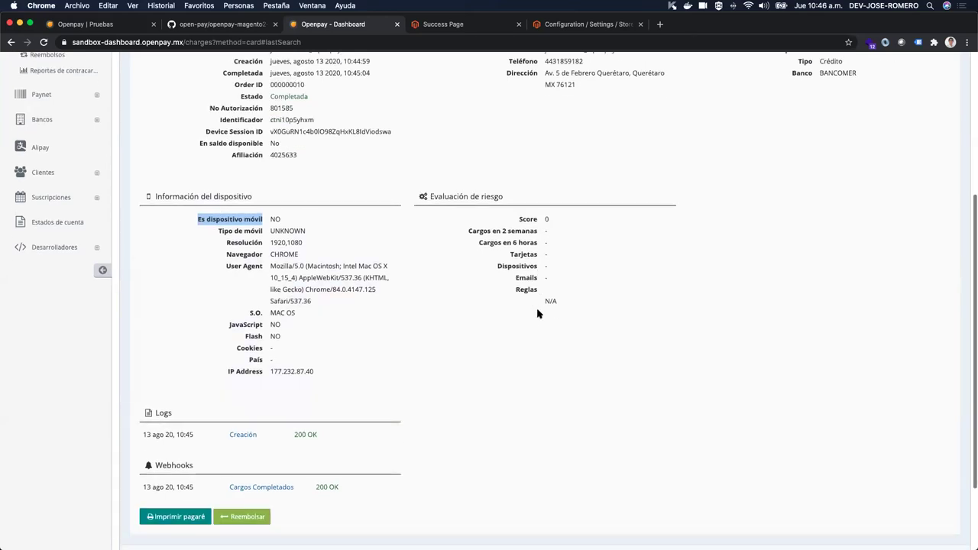
pyautogui.moveTo(432, 142); pyautogui.dragTo(548, 192)
pyautogui.click(545, 195)
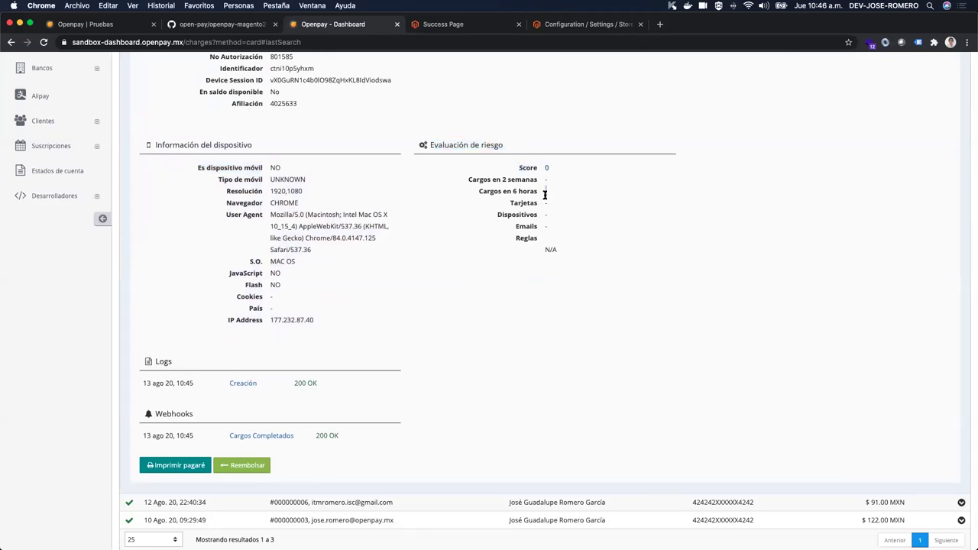
pyautogui.scroll(-2, 474, 229)
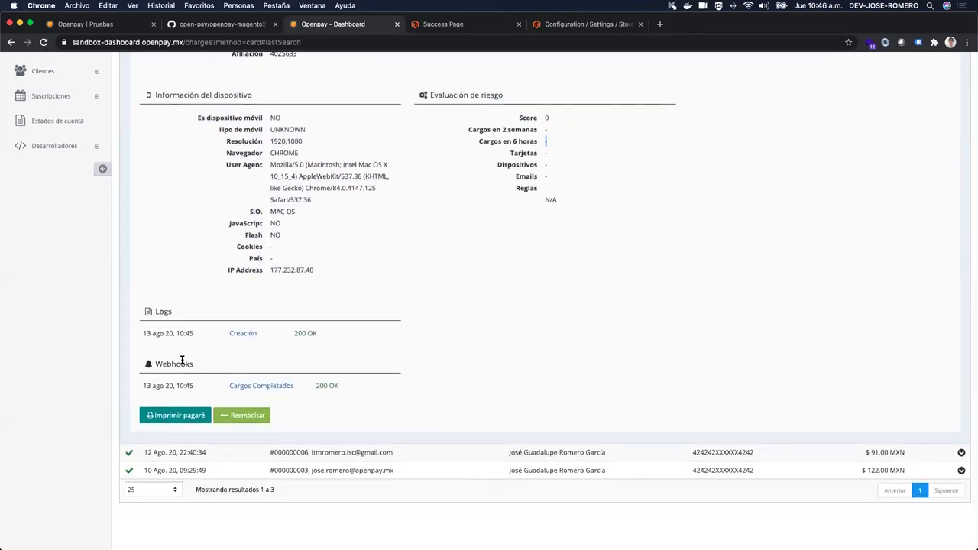
pyautogui.moveTo(151, 310); pyautogui.dragTo(230, 321)
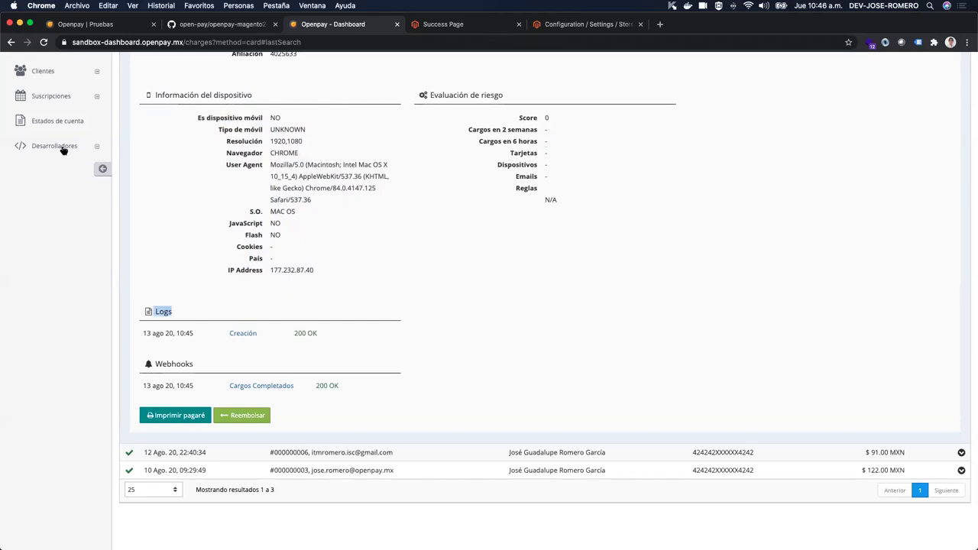
pyautogui.moveTo(161, 363); pyautogui.dragTo(194, 364)
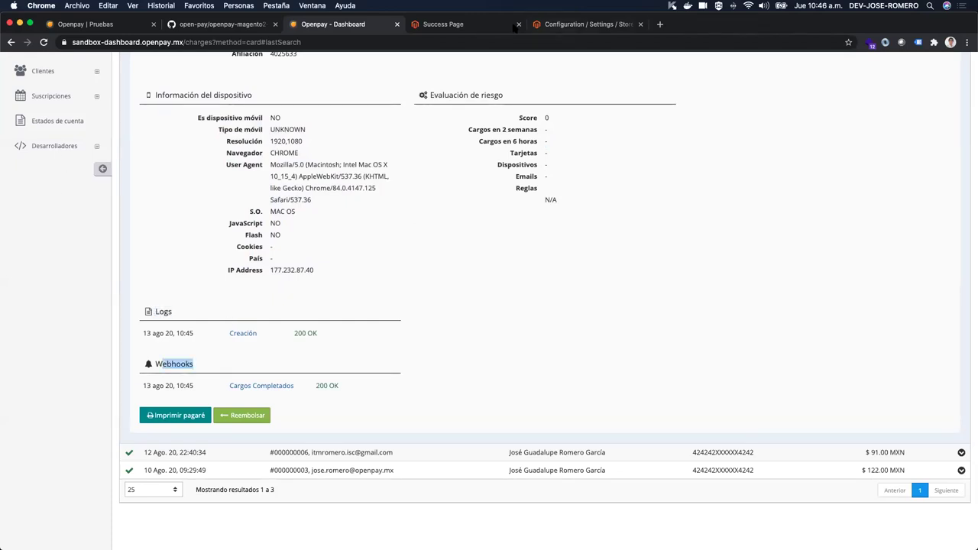
pyautogui.click(478, 28)
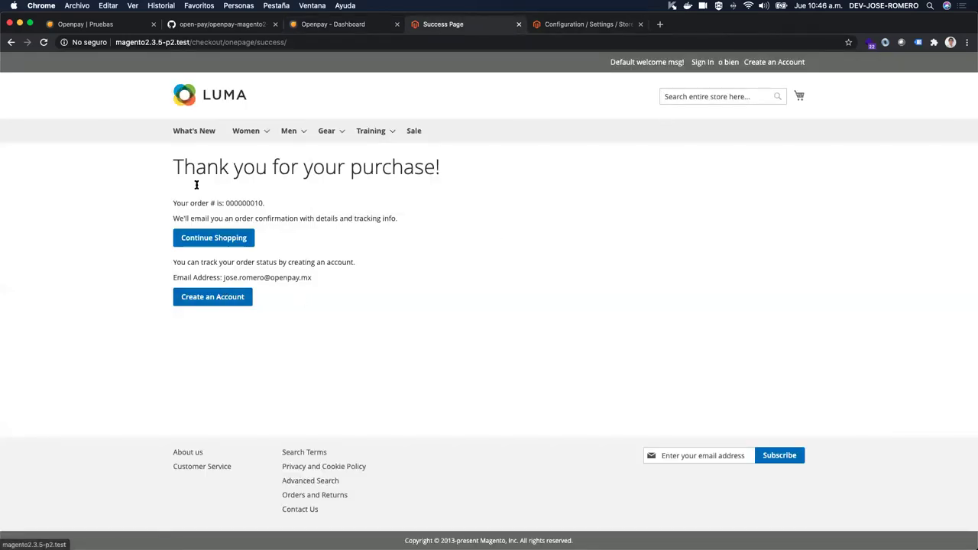
# Step: Create a customer account for the order, entering and confirming a password
pyautogui.click(229, 300)
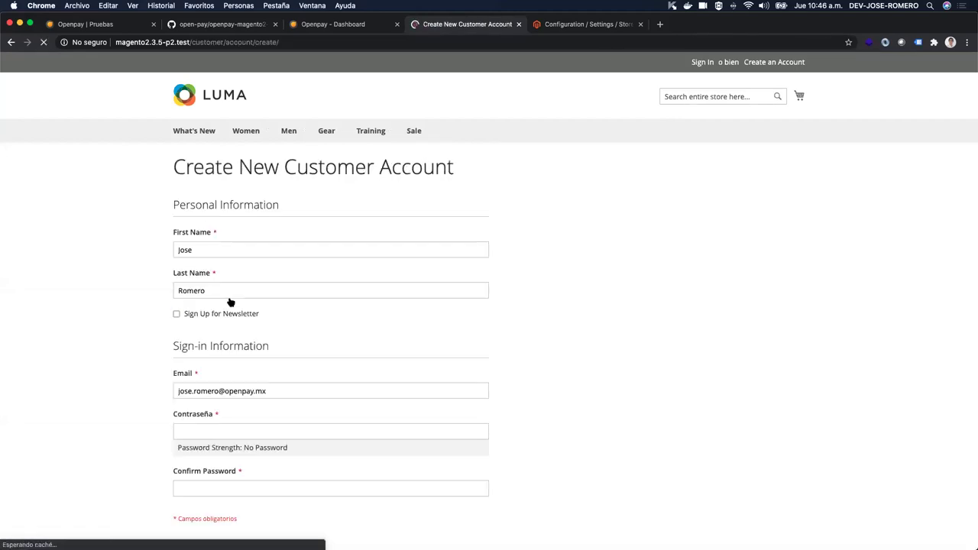
pyautogui.scroll(-2, 301, 393)
pyautogui.click(281, 359)
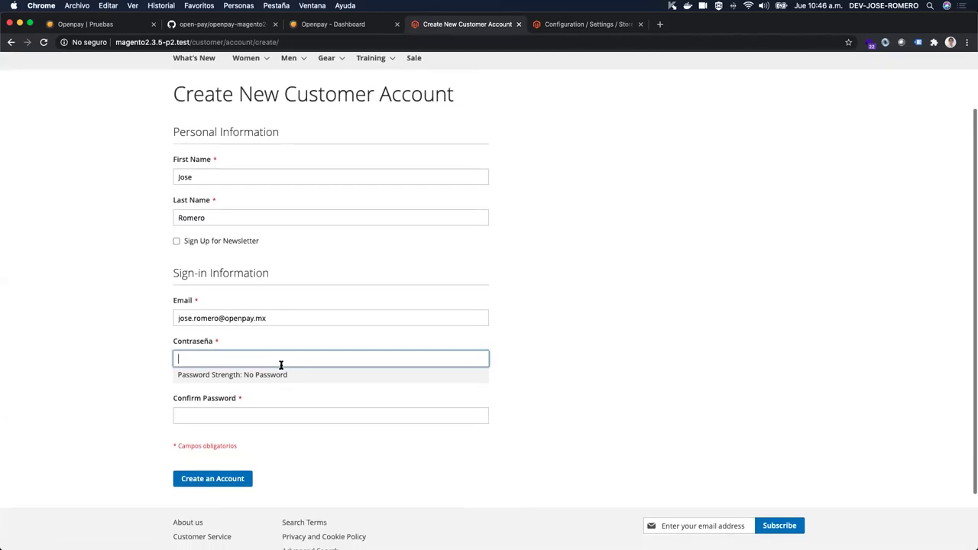
pyautogui.write('•••••')
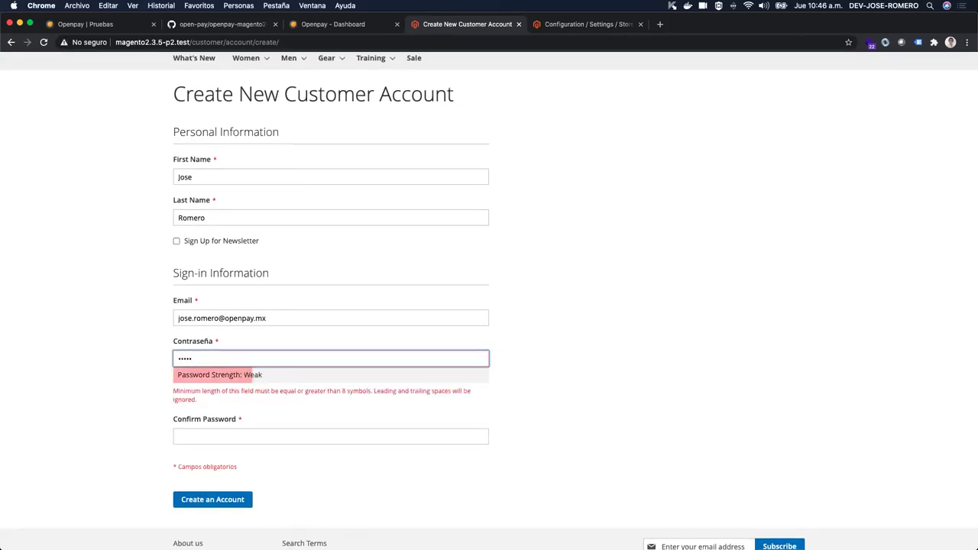
pyautogui.write('••')
pyautogui.click(331, 416)
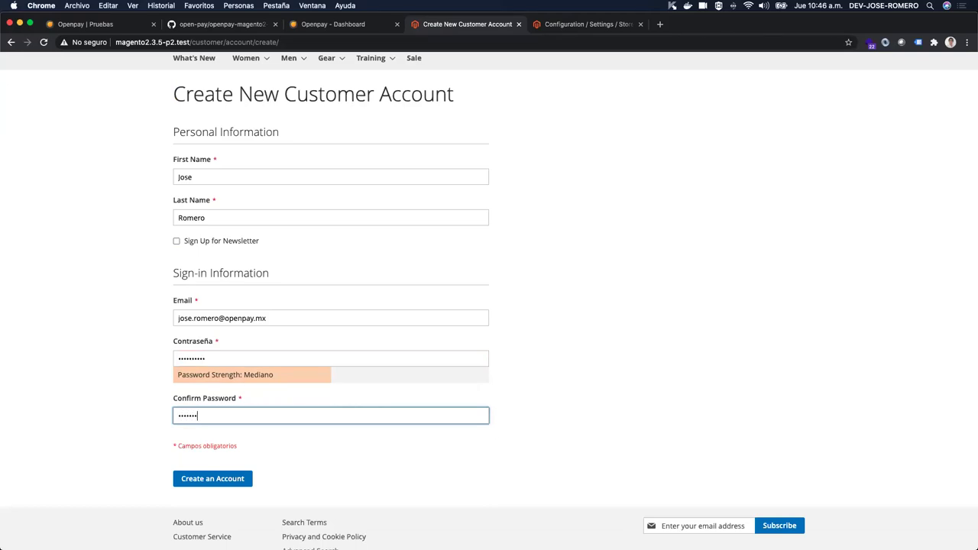
pyautogui.click(242, 485)
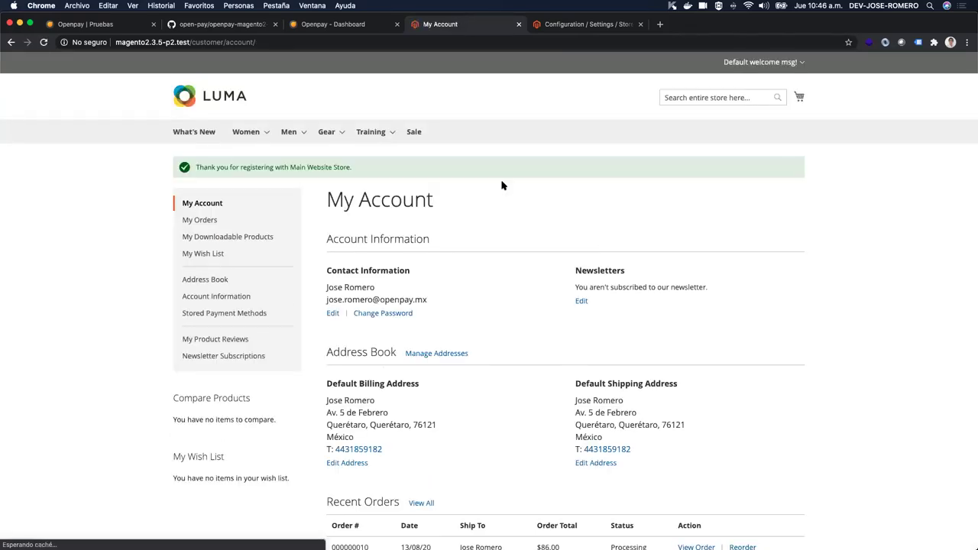
# Step: Browse the men's Pants category, then switch to the Openpay testing-cards page
pyautogui.moveTo(243, 135)
pyautogui.moveTo(291, 136)
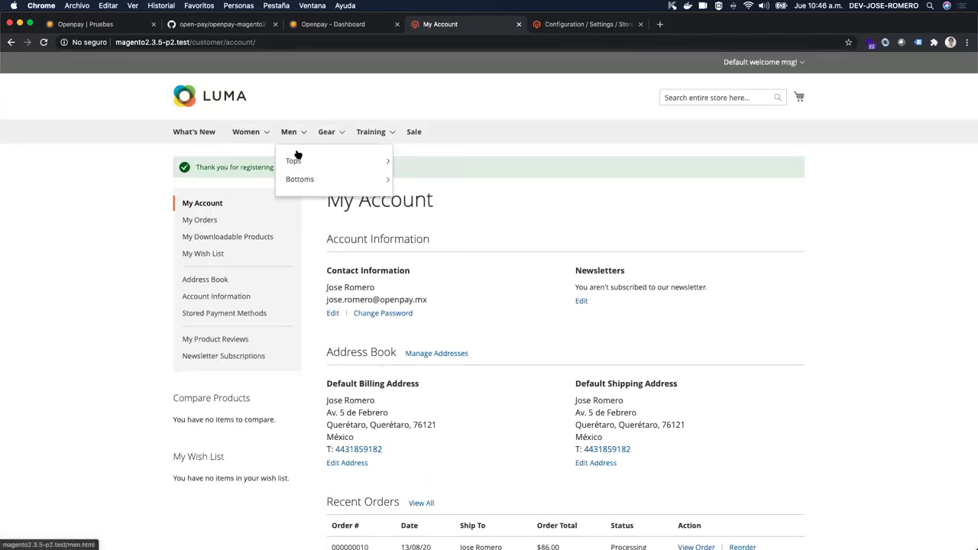
pyautogui.moveTo(313, 179)
pyautogui.click(413, 187)
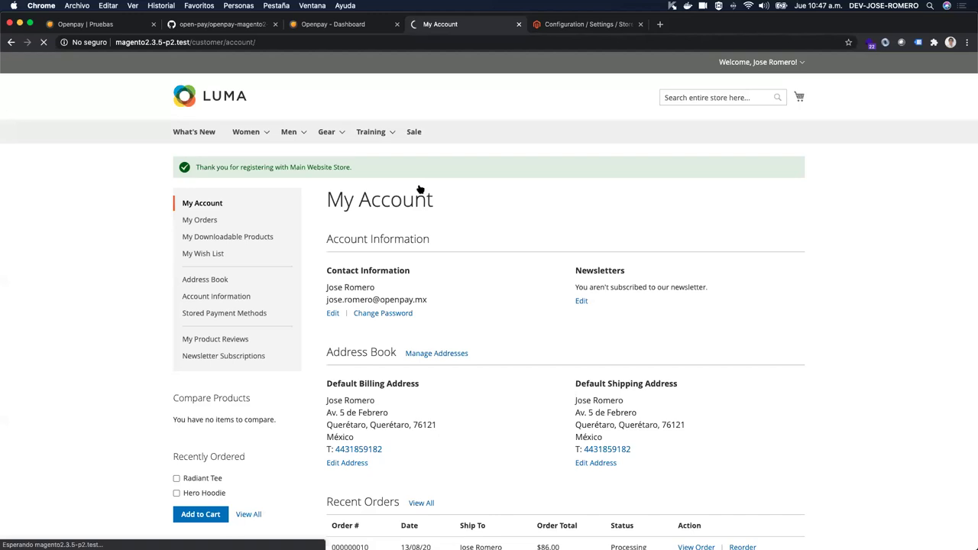
pyautogui.click(99, 24)
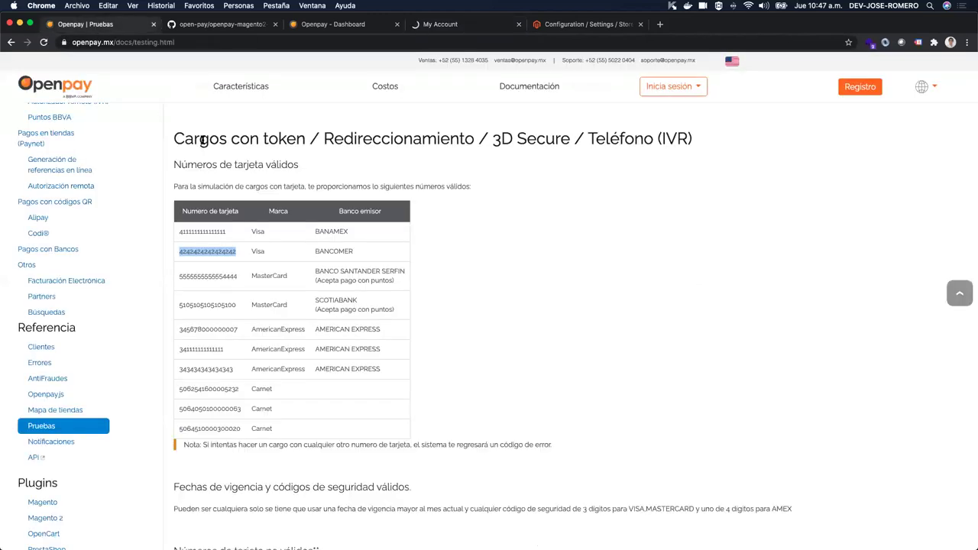
# Step: View Openpay's Paynet cash-payments page and all affiliated stores, then return to the Pants page
pyautogui.click(67, 95)
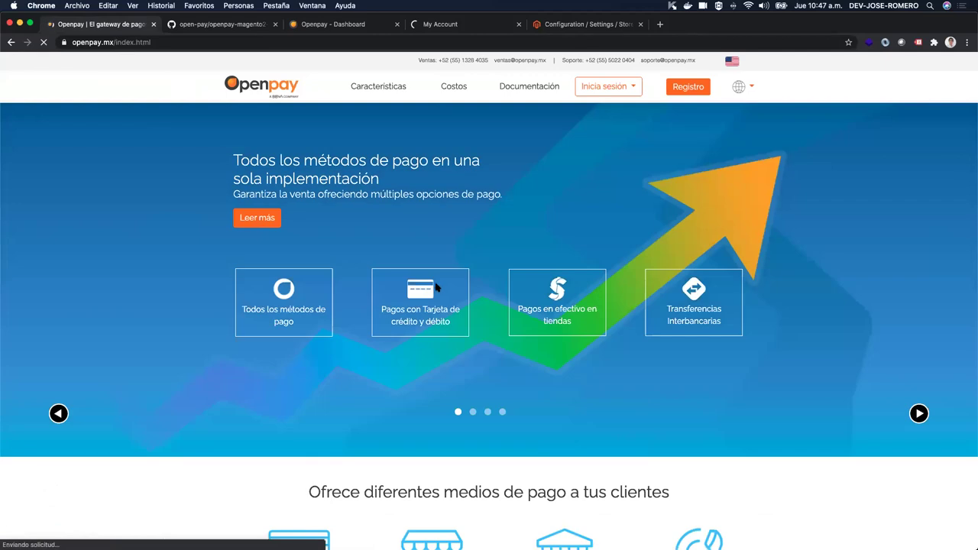
pyautogui.scroll(-10, 436, 285)
pyautogui.scroll(4, 436, 286)
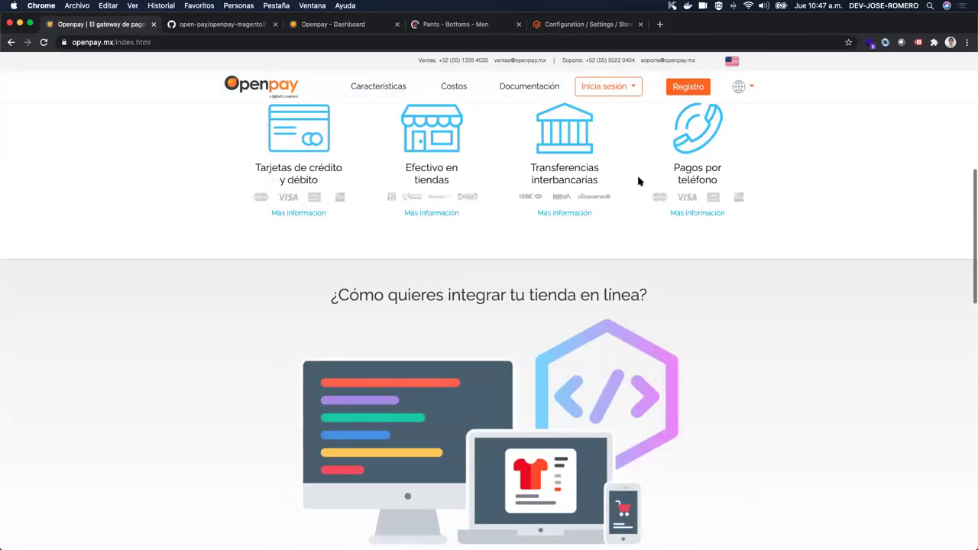
pyautogui.scroll(5, 639, 181)
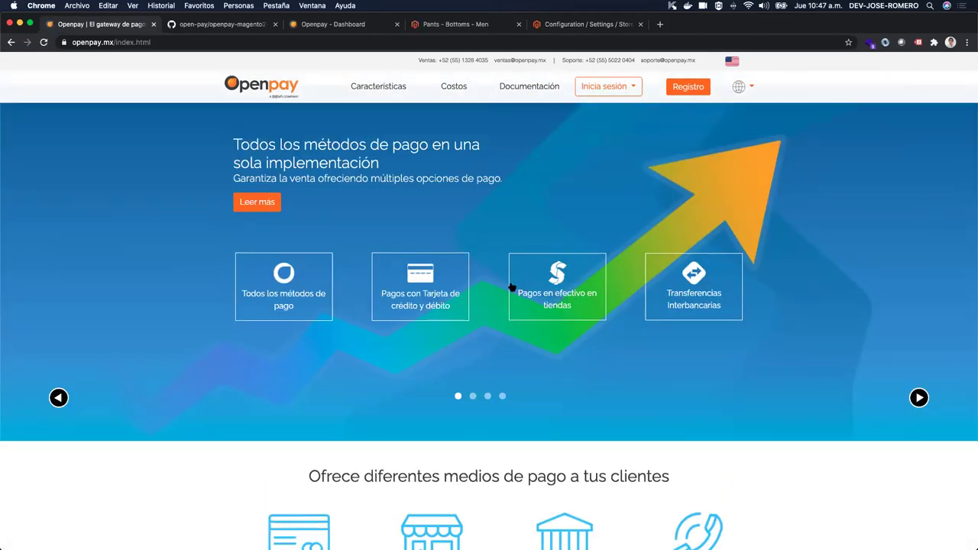
pyautogui.click(573, 280)
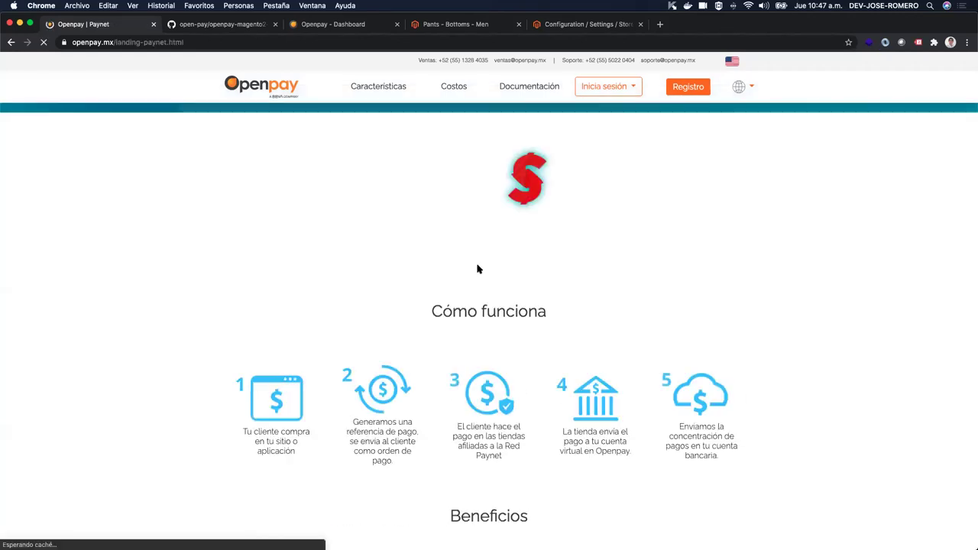
pyautogui.scroll(-12, 462, 266)
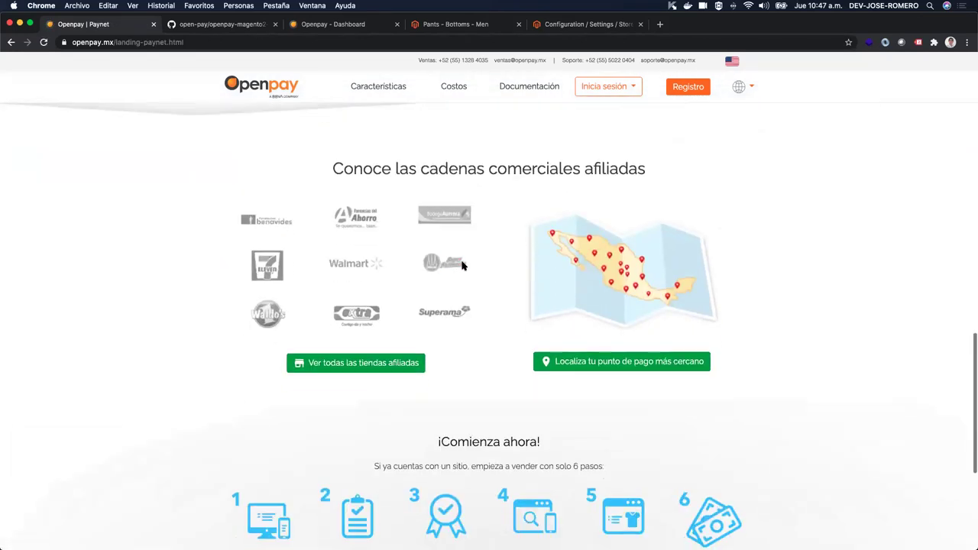
pyautogui.scroll(-1, 463, 265)
pyautogui.click(382, 311)
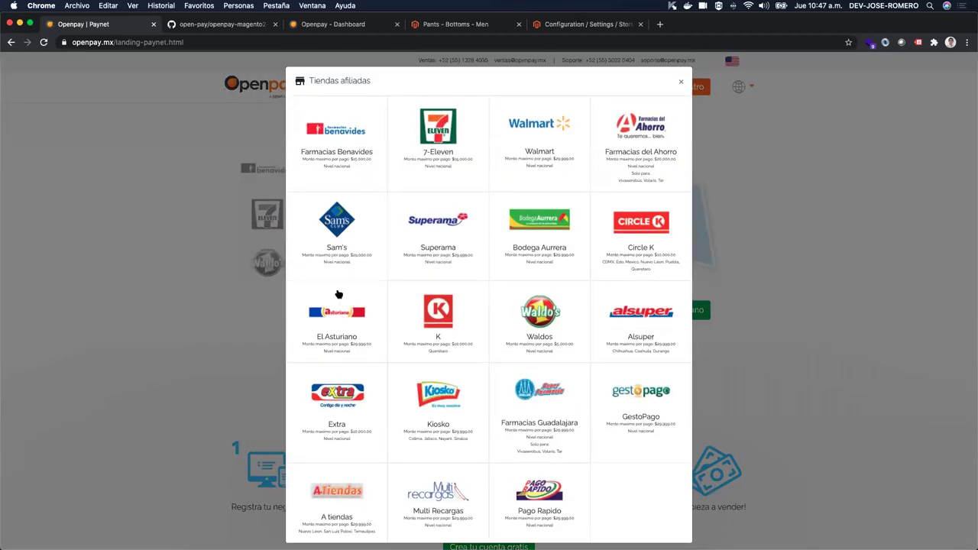
pyautogui.click(475, 29)
pyautogui.scroll(-3, 489, 321)
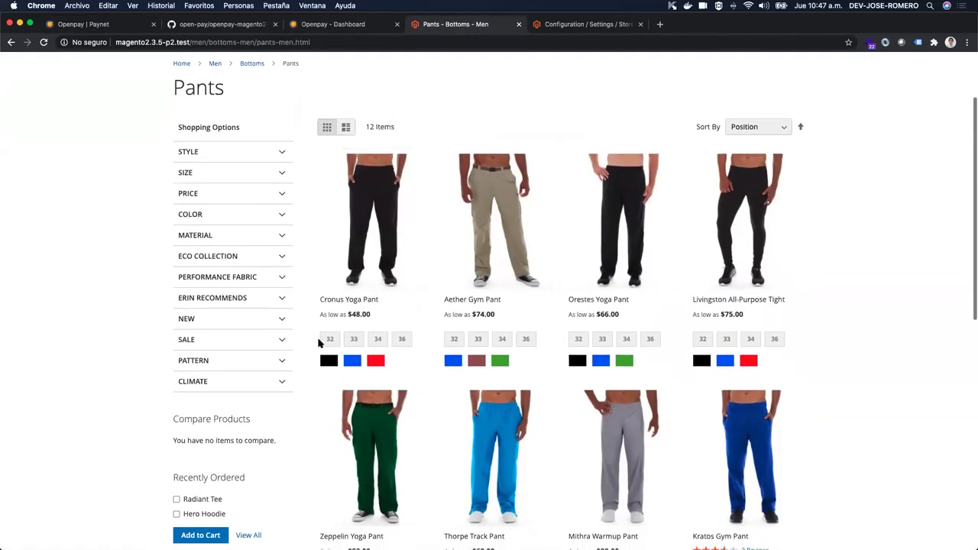
# Step: Add the Cronus Yoga Pant (32, black) and Aether Gym Pant (33, blue) to the cart
pyautogui.click(330, 338)
pyautogui.click(329, 360)
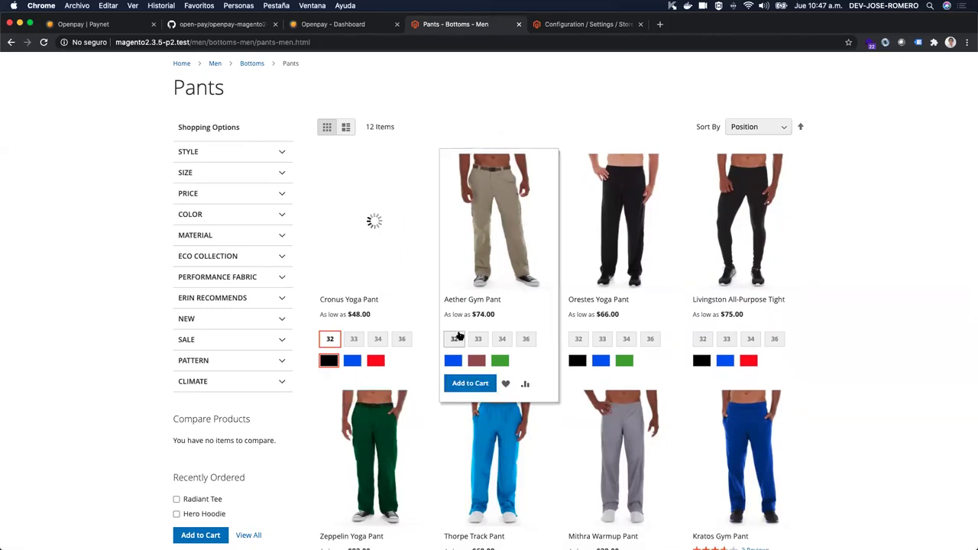
pyautogui.click(478, 339)
pyautogui.click(453, 360)
pyautogui.click(468, 383)
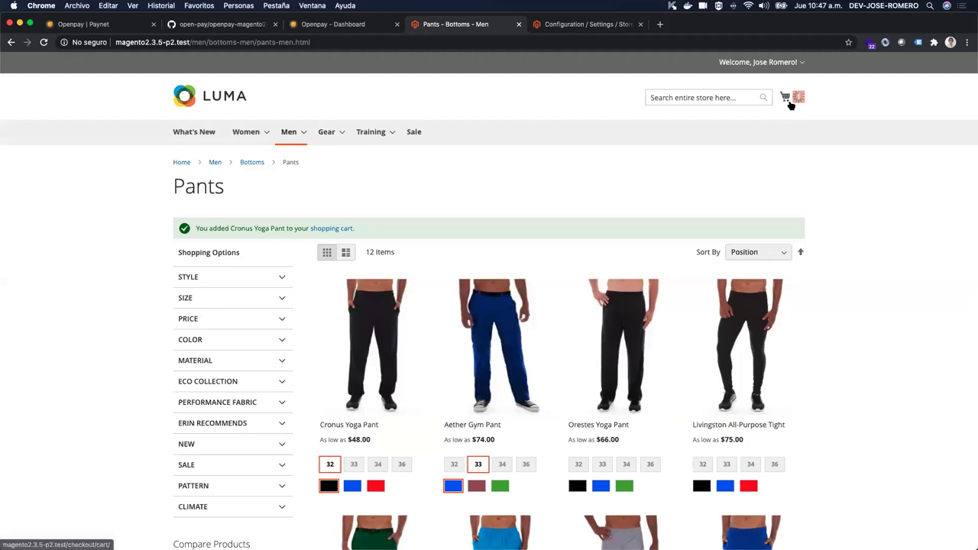
# Step: Check out the two pants and continue with flat-rate shipping to payment
pyautogui.click(790, 99)
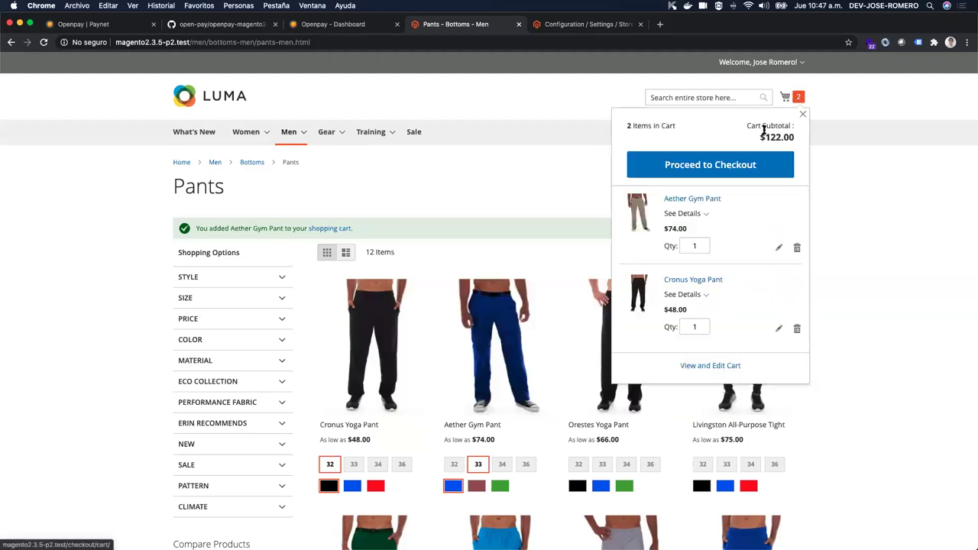
pyautogui.click(741, 163)
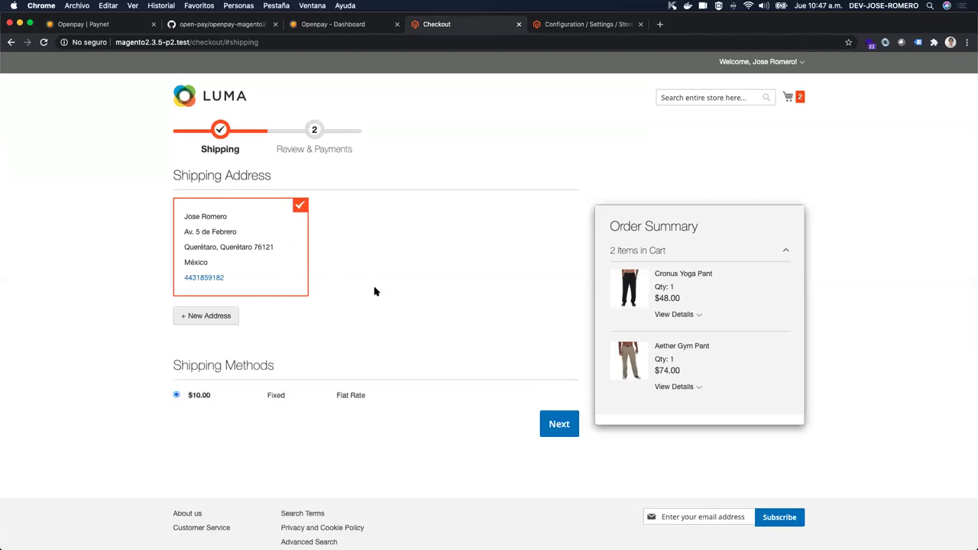
pyautogui.scroll(-1, 376, 290)
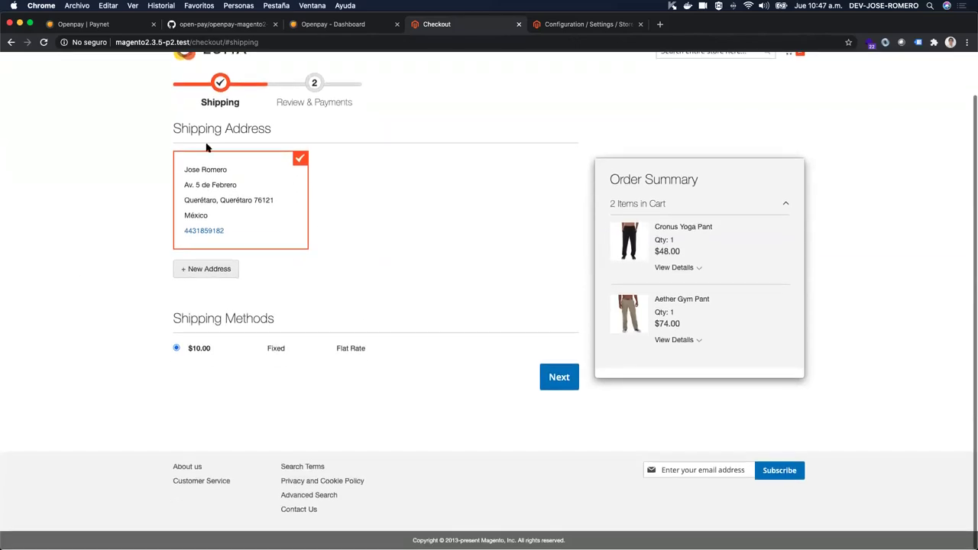
pyautogui.click(569, 381)
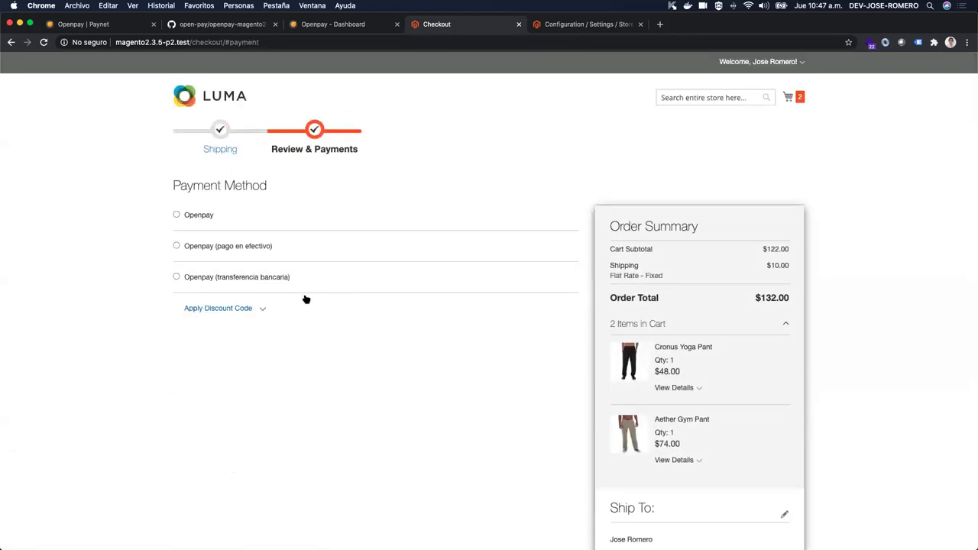
# Step: Pay with Openpay cash at stores (pago en efectivo) and place the order
pyautogui.click(176, 246)
pyautogui.scroll(-4, 304, 280)
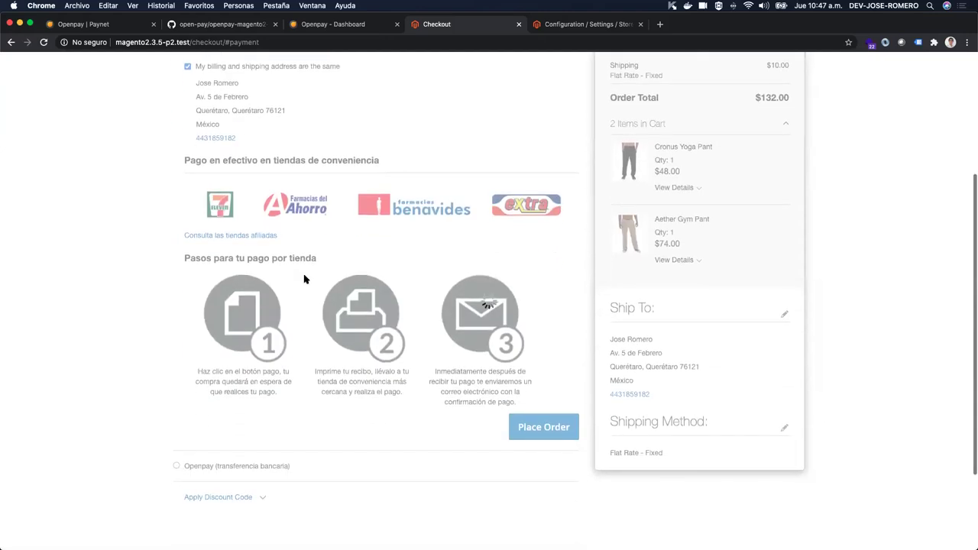
pyautogui.scroll(-1, 304, 279)
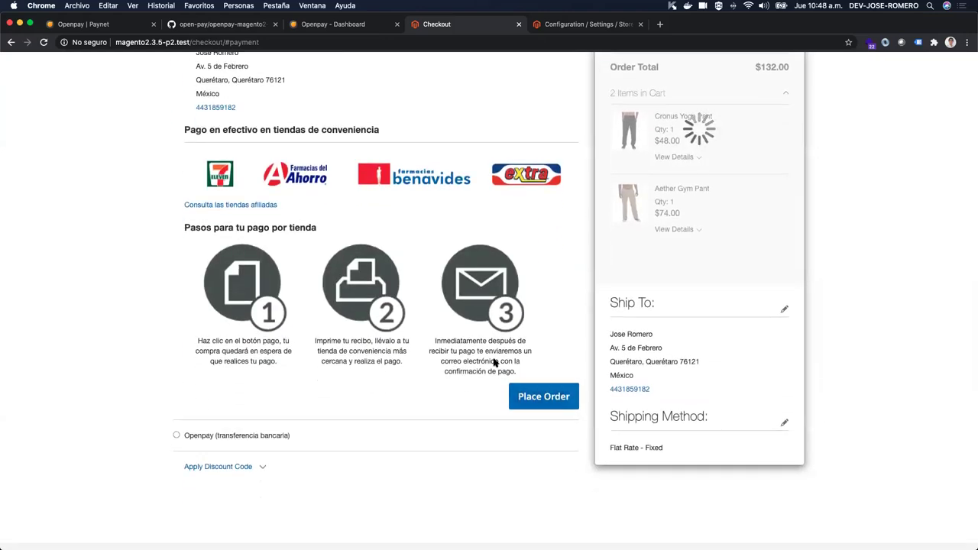
pyautogui.scroll(1, 227, 205)
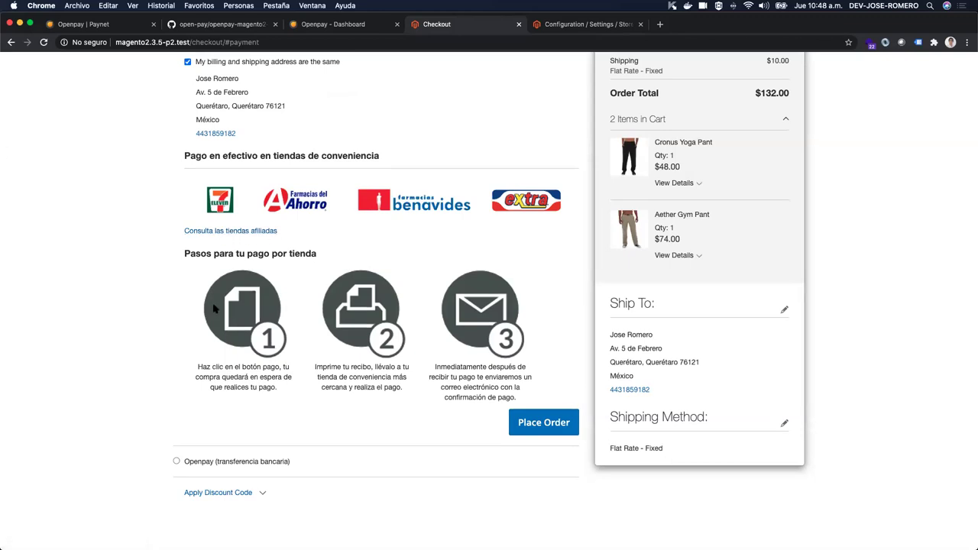
pyautogui.scroll(-1, 277, 226)
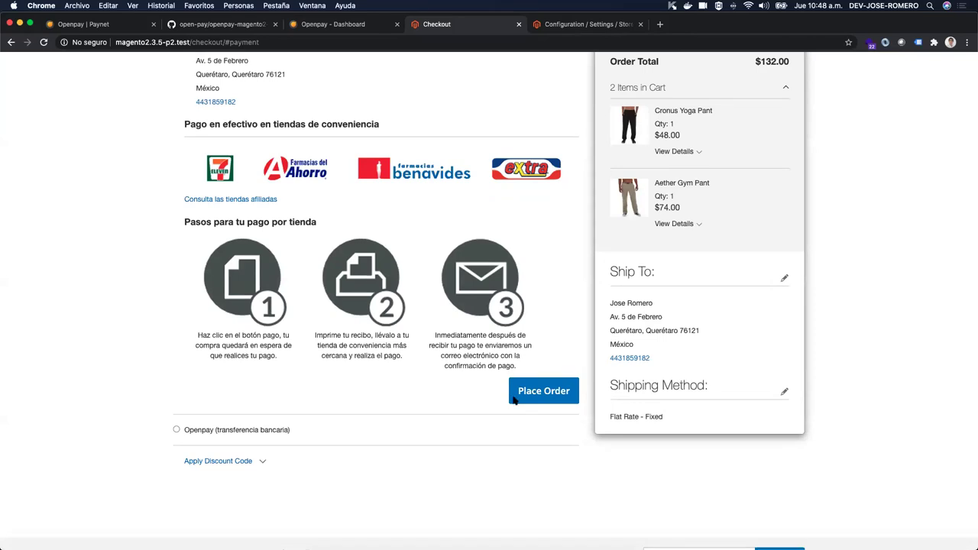
pyautogui.click(538, 400)
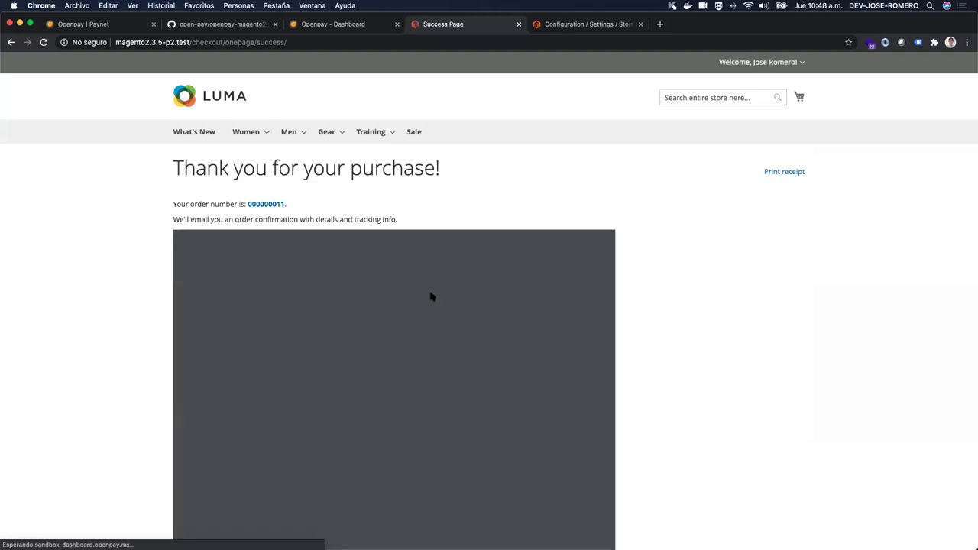
# Step: Scroll through the $132.00 MXN Paynet receipt, then switch to the Openpay dashboard tab
pyautogui.scroll(-5, 640, 296)
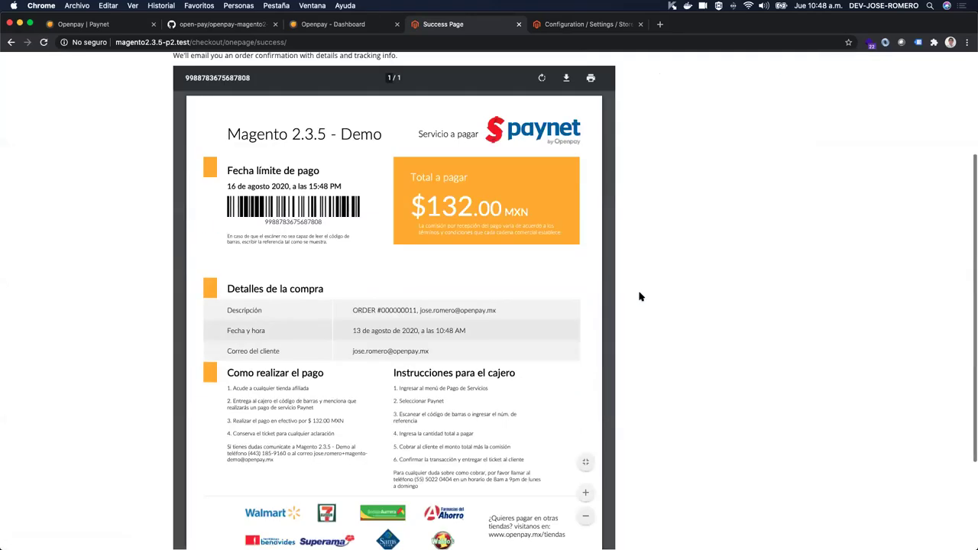
pyautogui.scroll(-5, 520, 283)
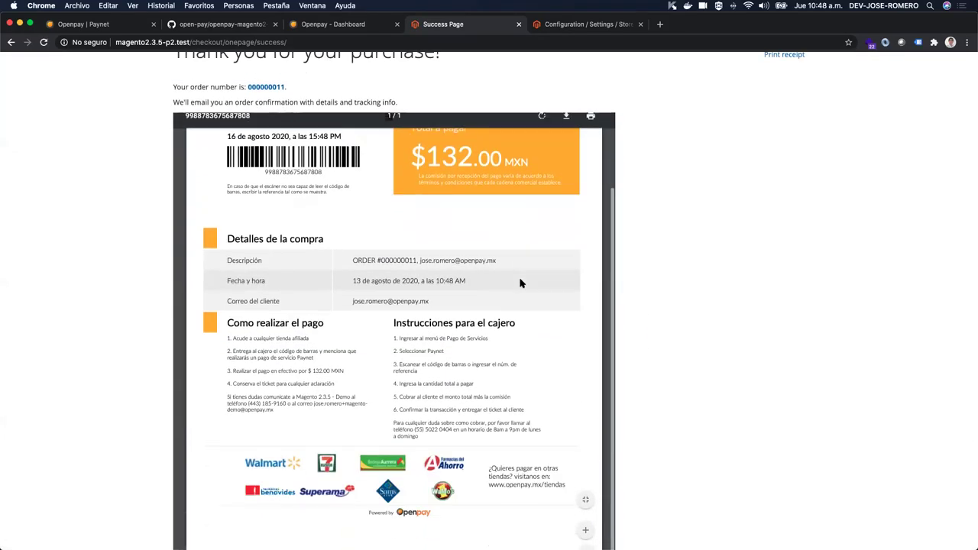
pyautogui.scroll(5, 519, 280)
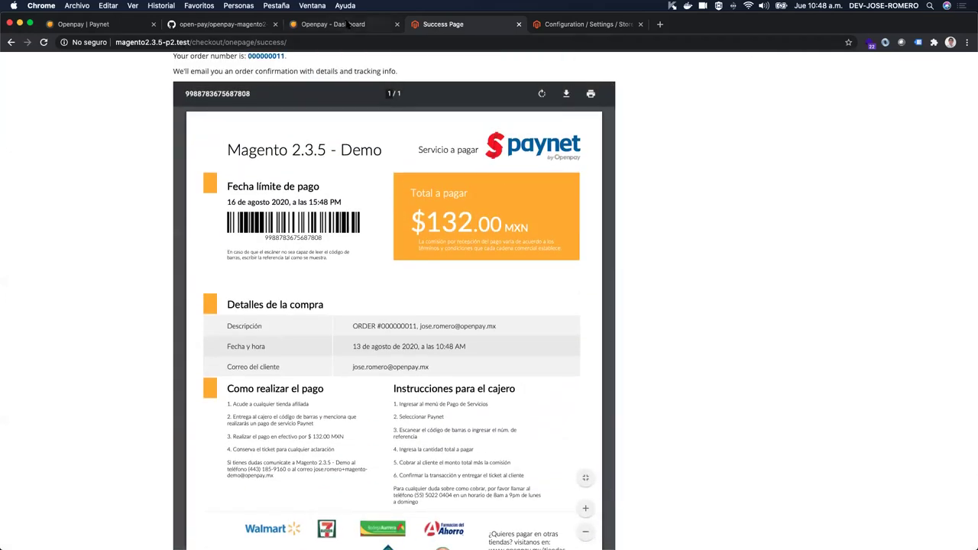
pyautogui.click(348, 24)
# Step: Open Paynet > Pagos and inspect ORDER #000000011's pending $132.00 MXN charge details
pyautogui.scroll(3, 86, 207)
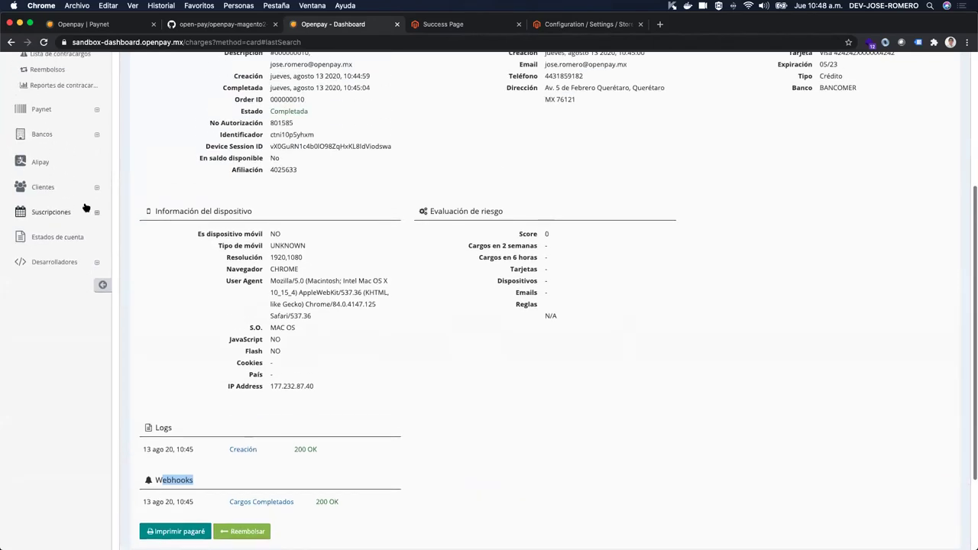
pyautogui.scroll(1, 86, 207)
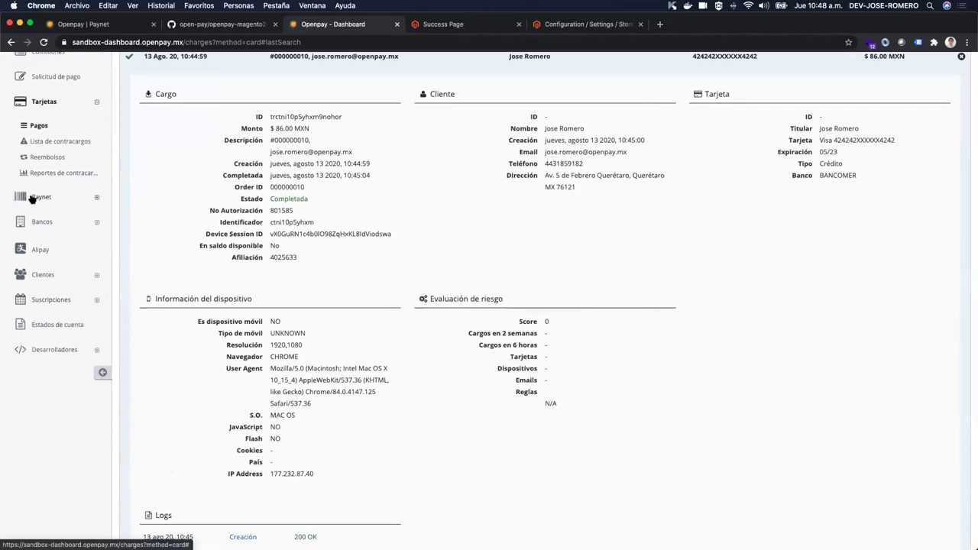
pyautogui.click(30, 199)
pyautogui.click(39, 220)
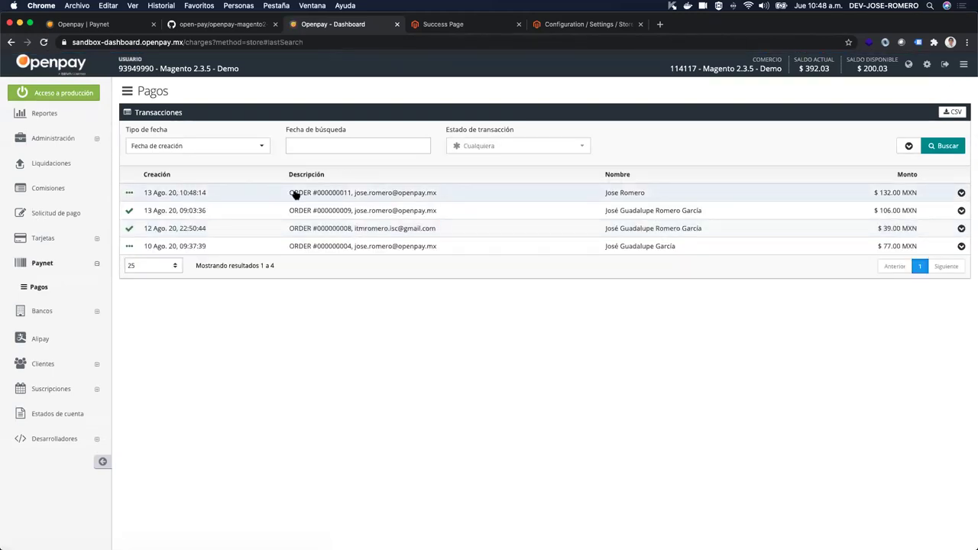
pyautogui.click(342, 196)
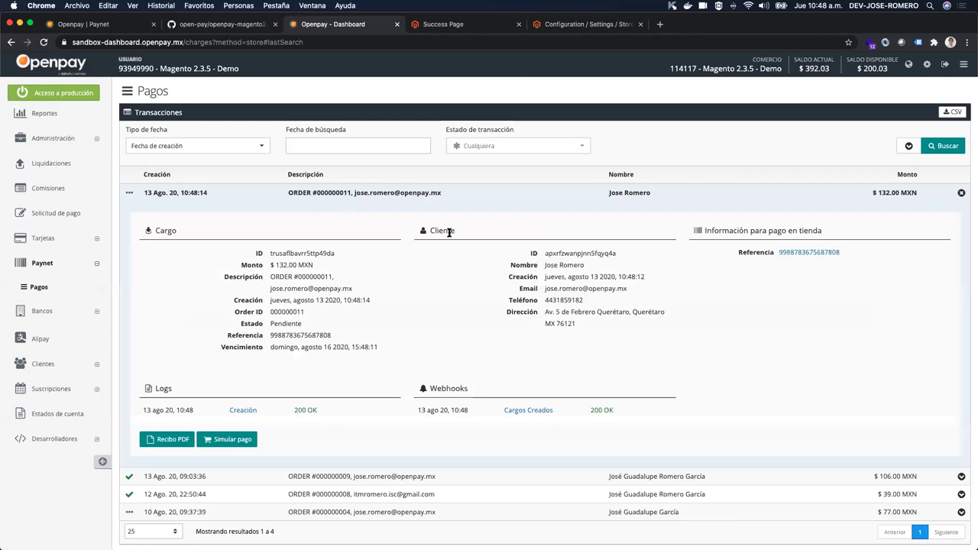
pyautogui.scroll(-1, 449, 233)
pyautogui.moveTo(275, 211); pyautogui.dragTo(334, 294)
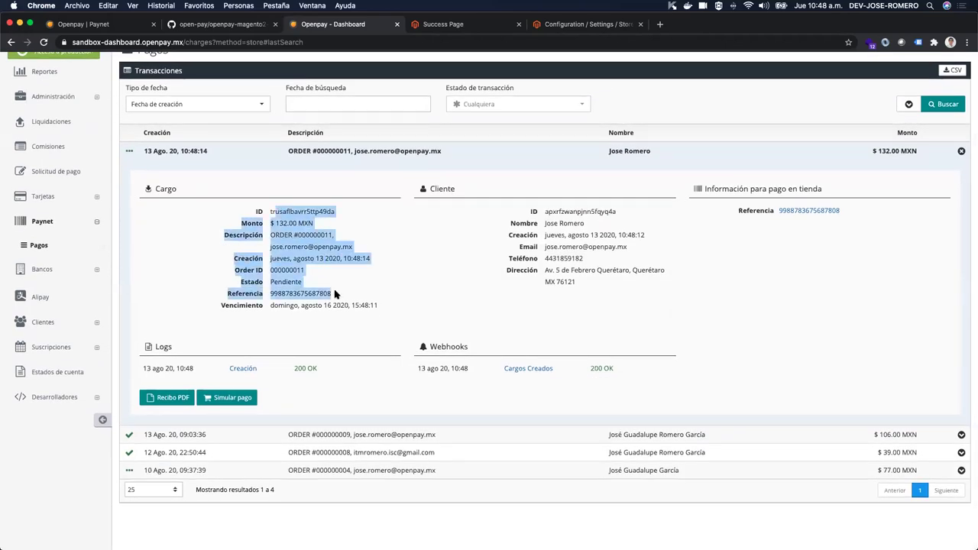
pyautogui.click(467, 263)
pyautogui.scroll(1, 398, 274)
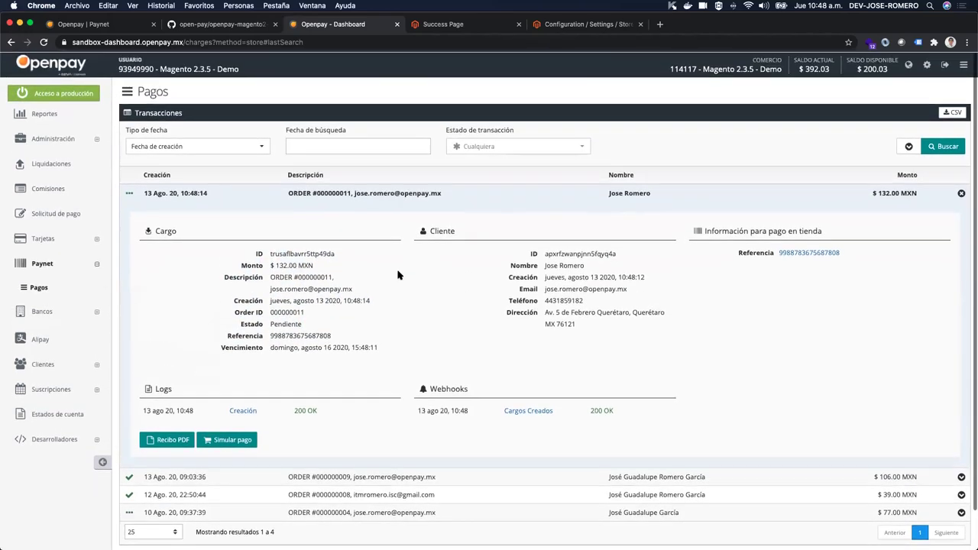
pyautogui.scroll(-1, 398, 273)
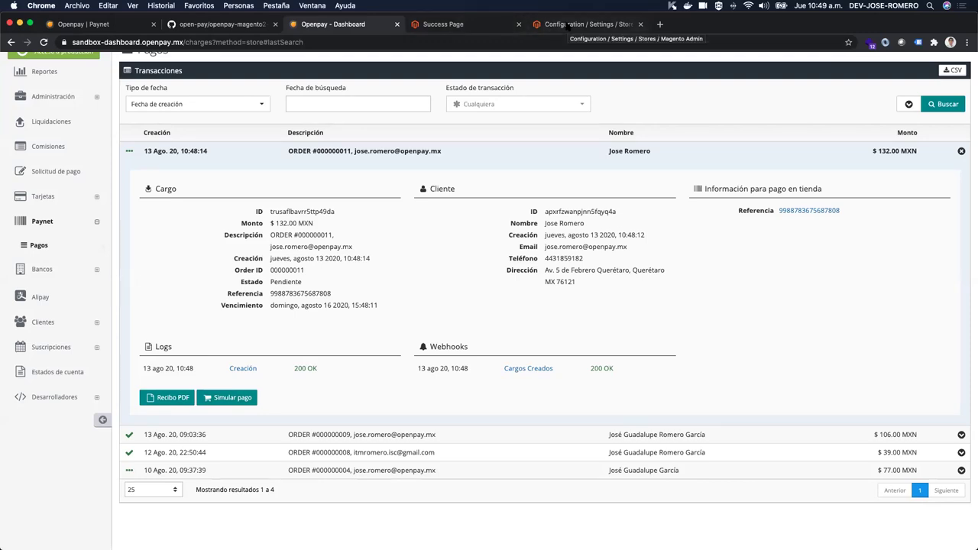
# Step: Return to the storefront's success page and browse the men's Jackets category
pyautogui.click(569, 25)
pyautogui.scroll(10, 271, 197)
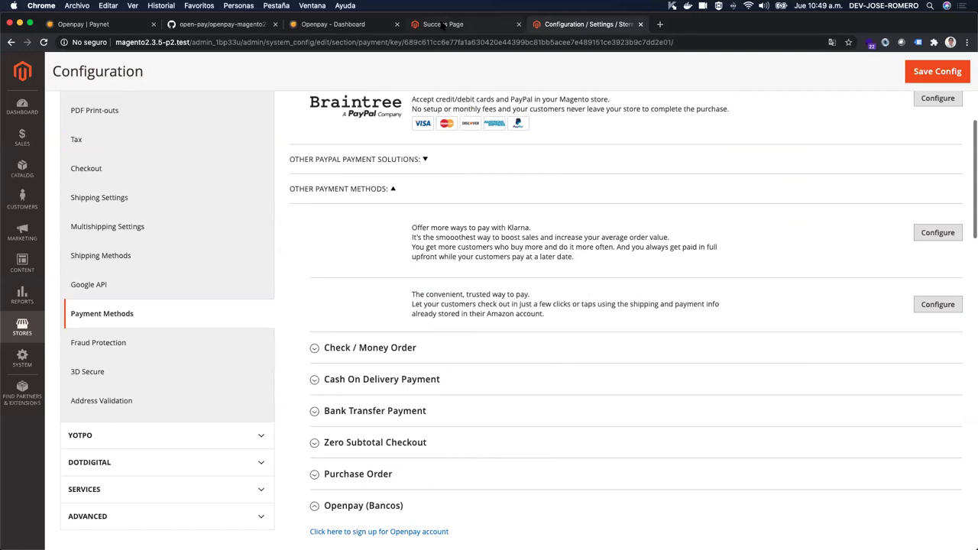
pyautogui.click(443, 25)
pyautogui.scroll(5, 731, 105)
pyautogui.moveTo(291, 136)
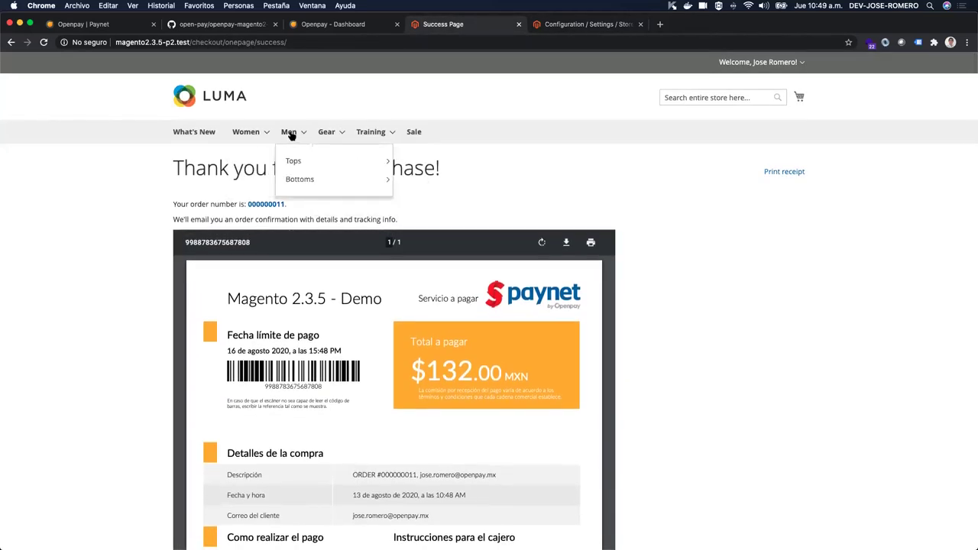
pyautogui.moveTo(382, 160)
pyautogui.click(415, 168)
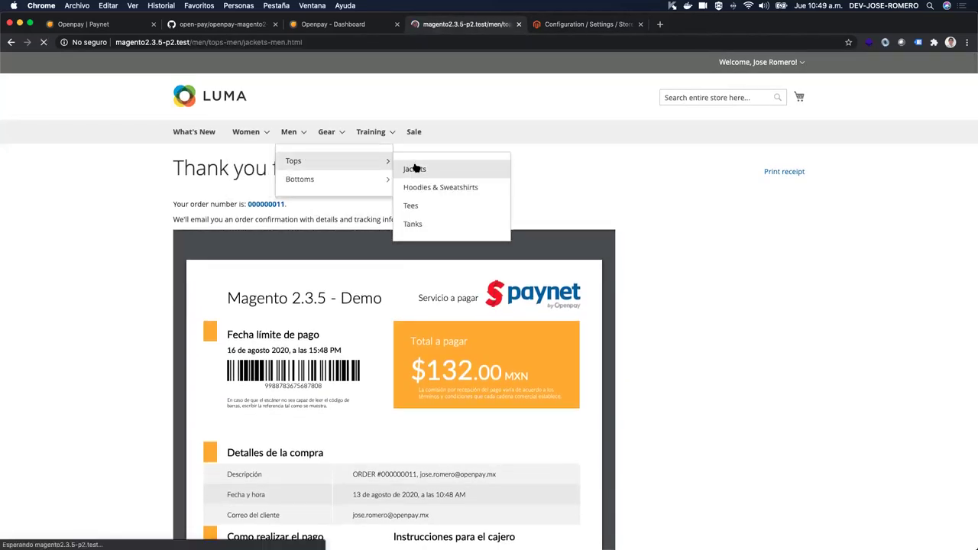
# Step: Add the Proteus Fitness Jackshirt and Montana Wind Jacket, both size S black, to the cart
pyautogui.scroll(-3, 414, 166)
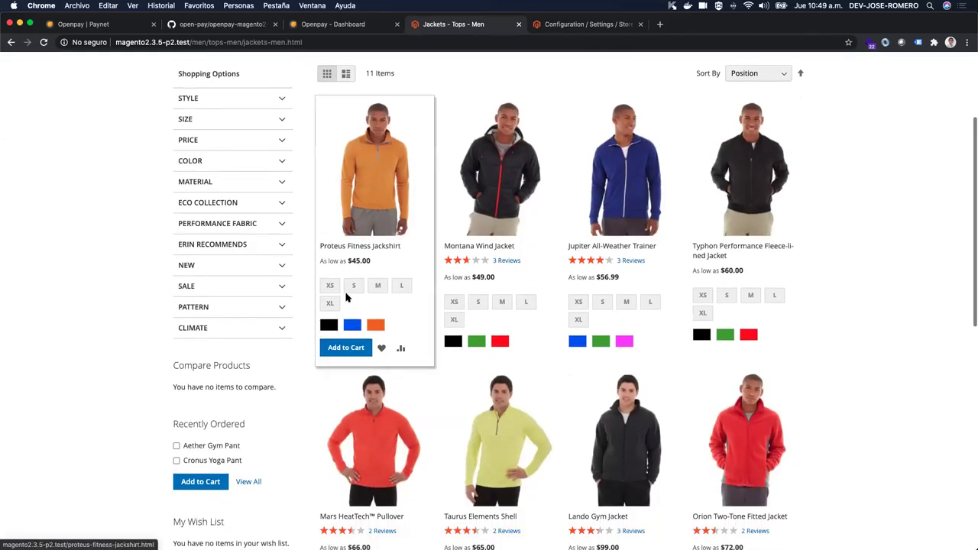
pyautogui.click(354, 286)
pyautogui.click(328, 324)
pyautogui.click(346, 347)
pyautogui.click(479, 302)
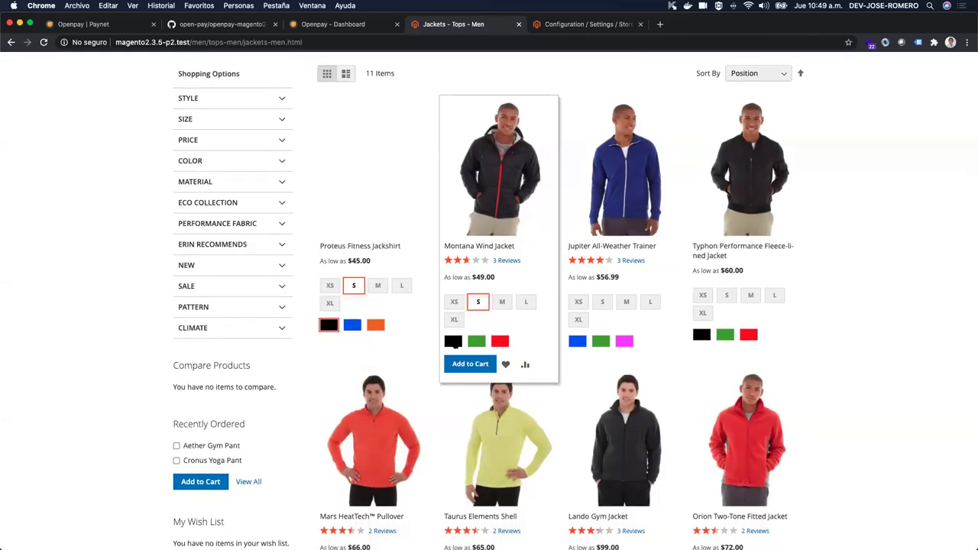
pyautogui.click(453, 341)
pyautogui.click(470, 364)
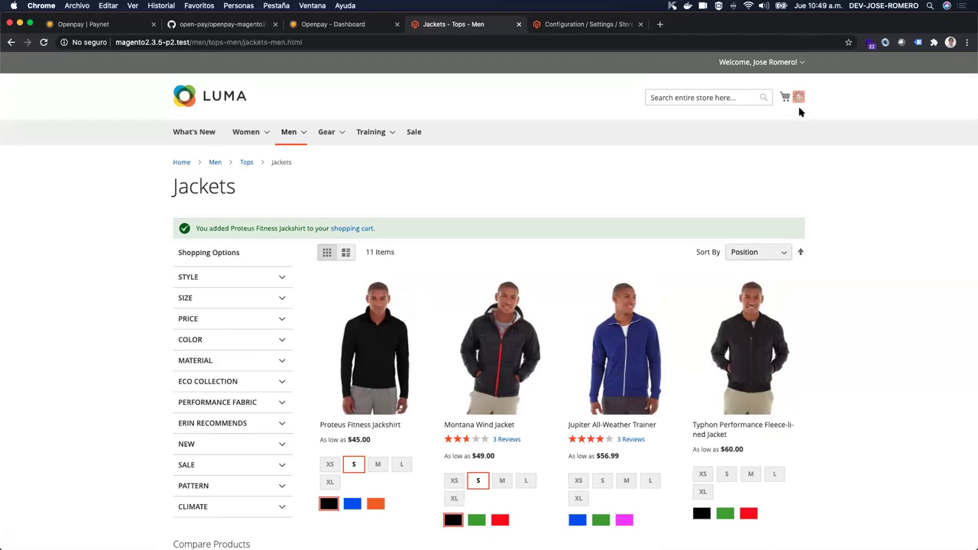
# Step: Check the mini cart contents, then go back to the Openpay dashboard
pyautogui.click(794, 98)
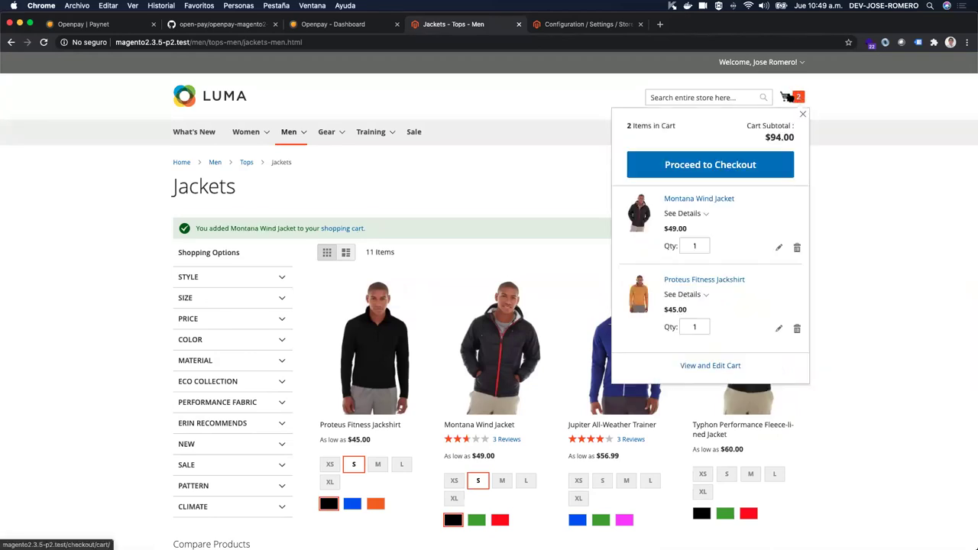
pyautogui.click(740, 157)
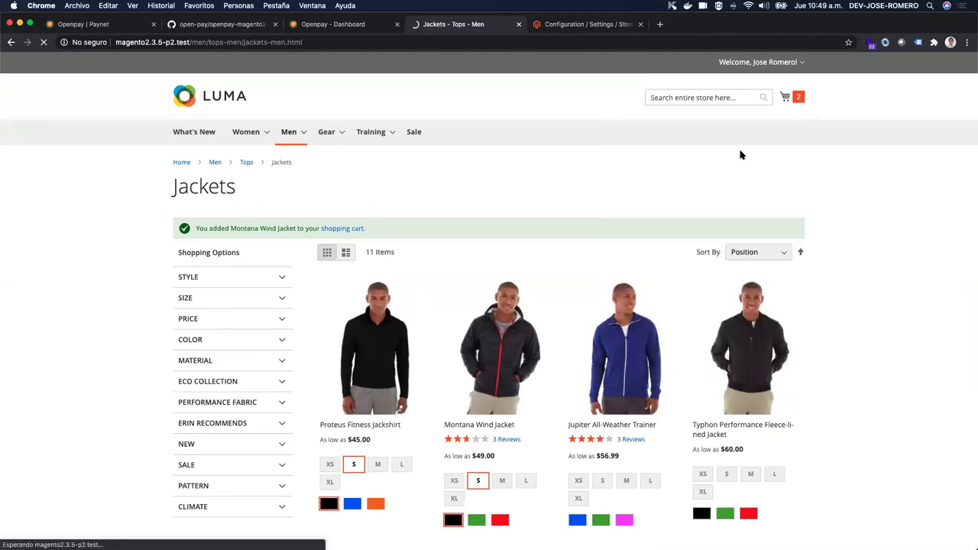
pyautogui.click(359, 25)
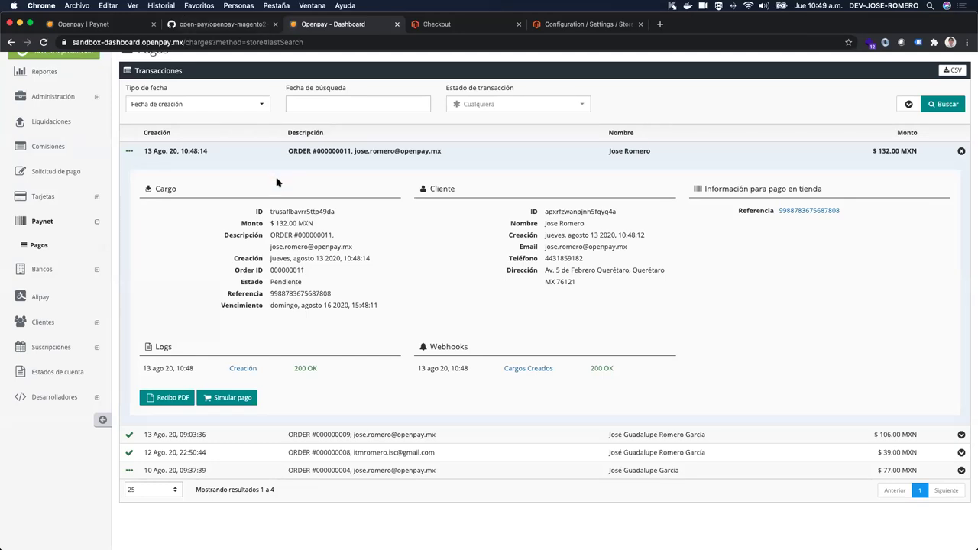
# Step: Open Desarrolladores > Webhooks and expand the ngrok webhook to show its events
pyautogui.scroll(1, 279, 183)
pyautogui.scroll(-2, 279, 184)
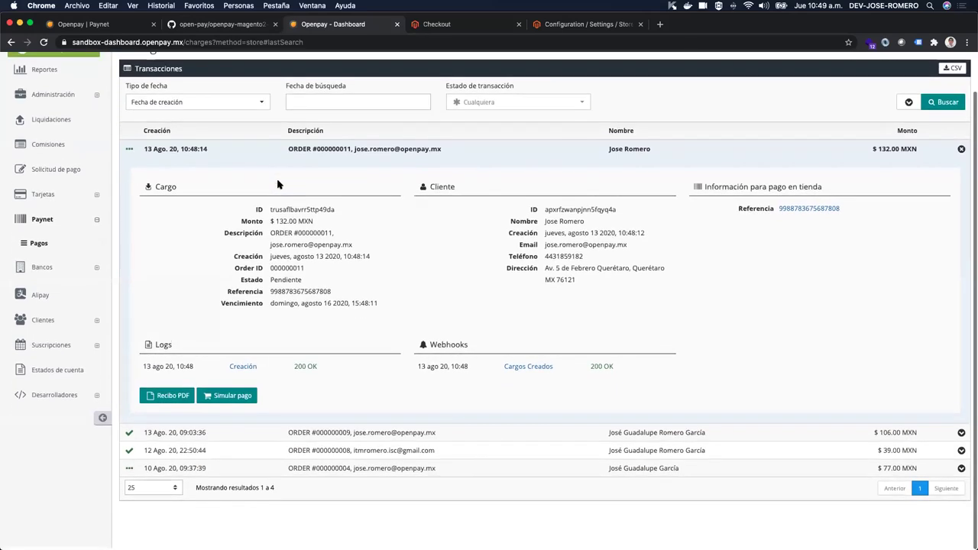
pyautogui.click(63, 399)
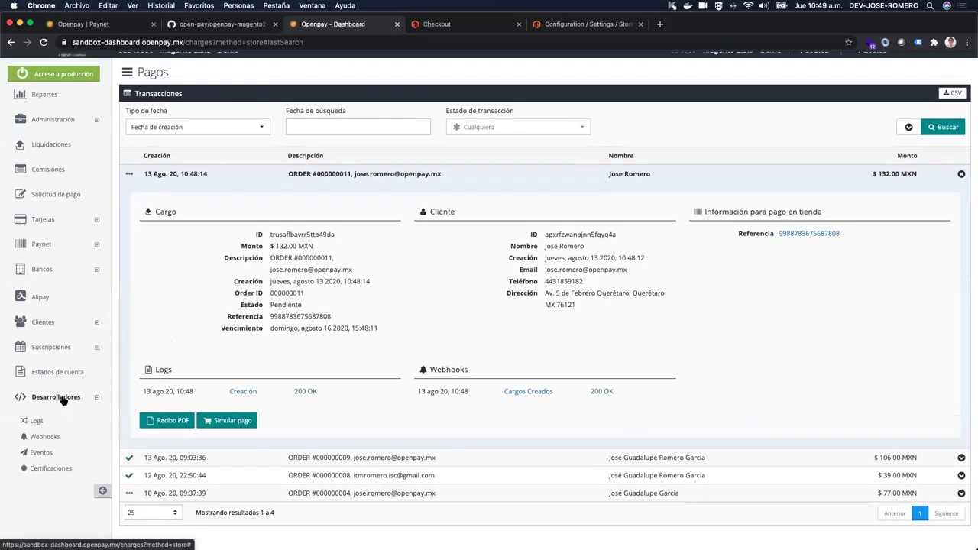
pyautogui.scroll(-1, 64, 400)
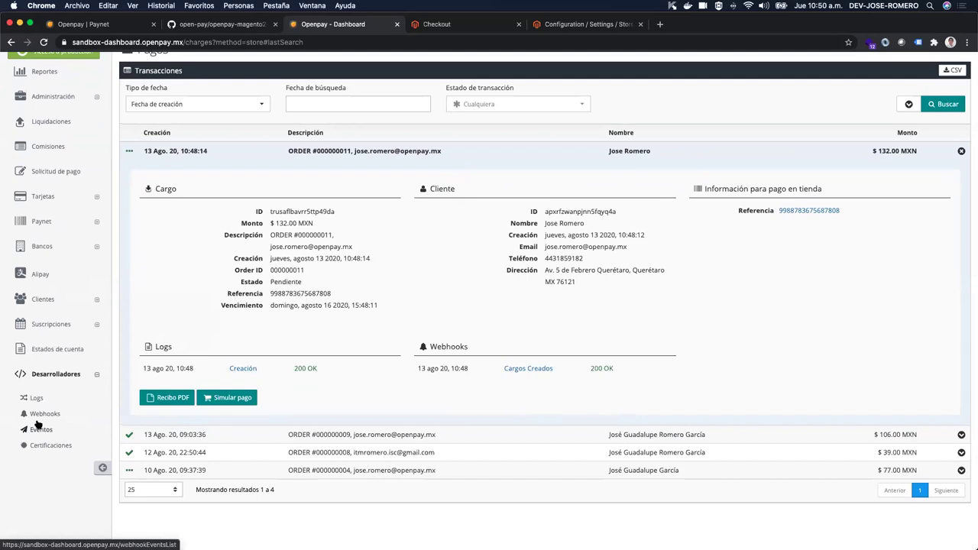
pyautogui.click(42, 417)
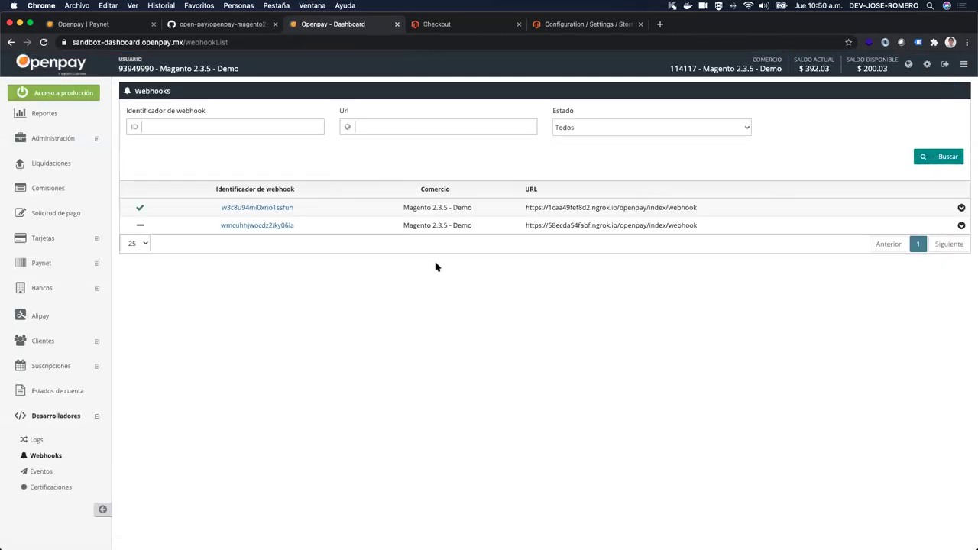
pyautogui.click(962, 208)
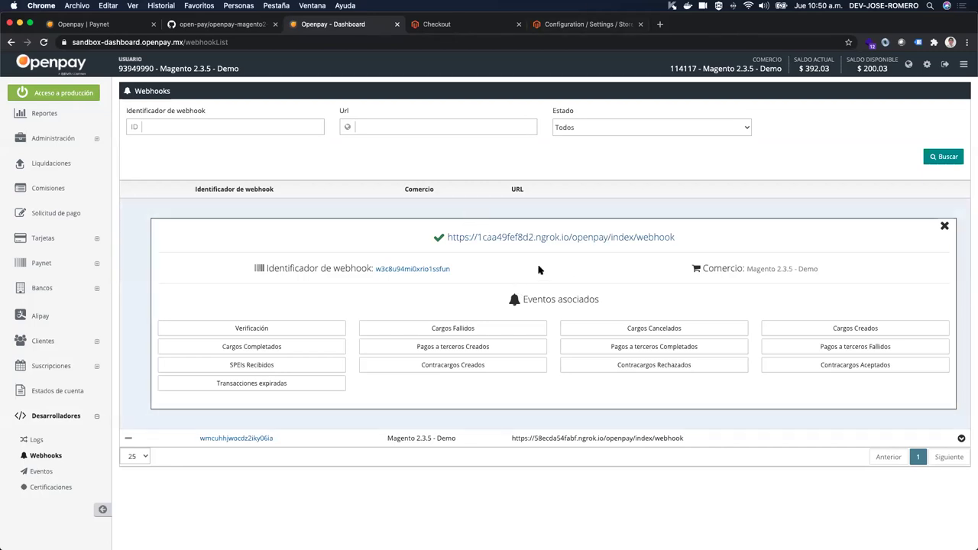
# Step: Return to the checkout in progress and continue from shipping to the payment step
pyautogui.click(575, 29)
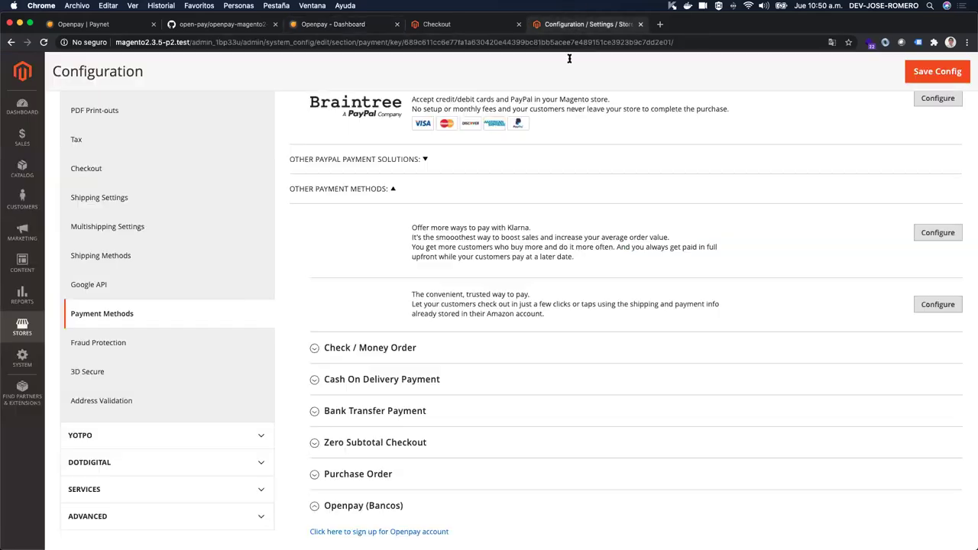
pyautogui.click(454, 25)
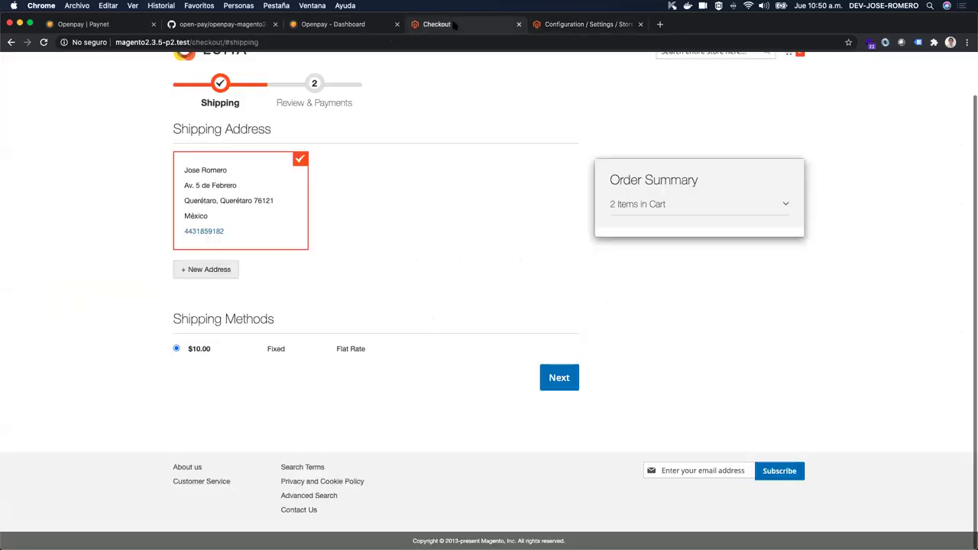
pyautogui.click(568, 380)
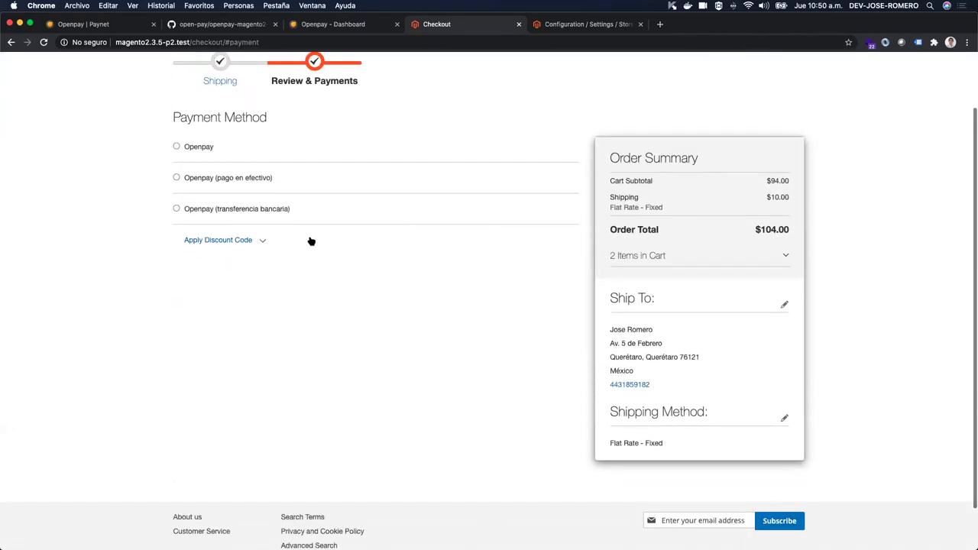
# Step: Choose Openpay bank transfer (SPEI), place the $104.00 order, and reopen the Openpay dashboard
pyautogui.click(177, 209)
pyautogui.scroll(-3, 466, 297)
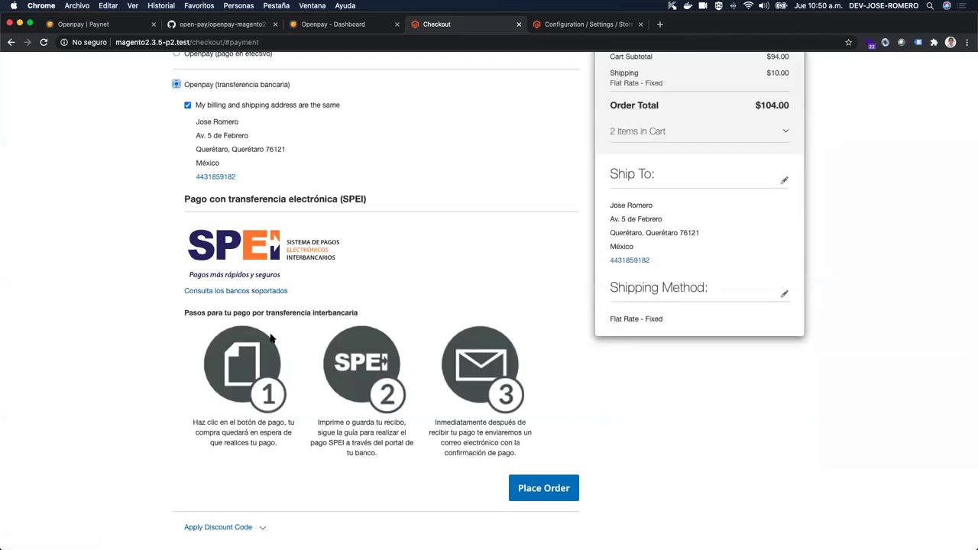
pyautogui.scroll(-3, 313, 353)
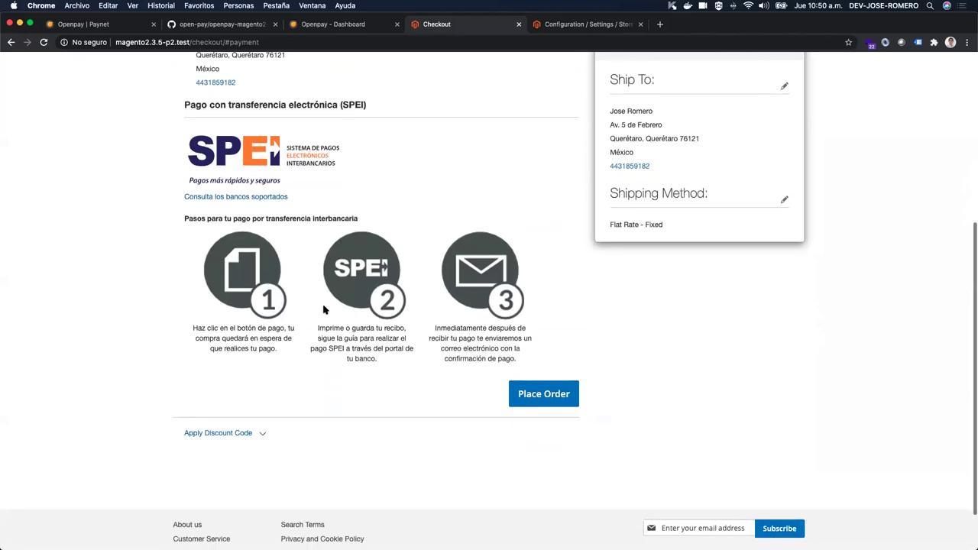
pyautogui.click(533, 401)
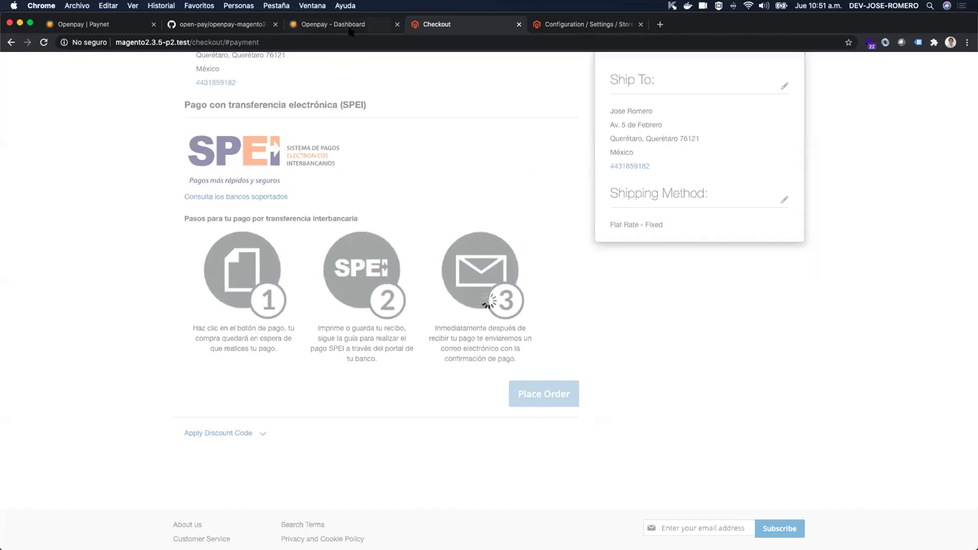
pyautogui.click(349, 28)
pyautogui.click(66, 268)
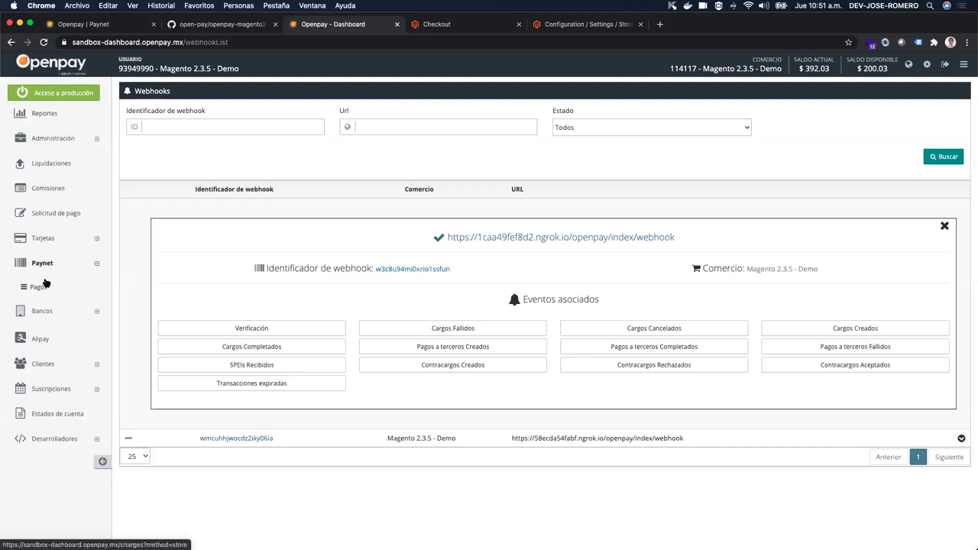
# Step: Inspect the completed Paynet payment's GESTOPAGO store details, then open Desarrolladores > Eventos
pyautogui.click(43, 286)
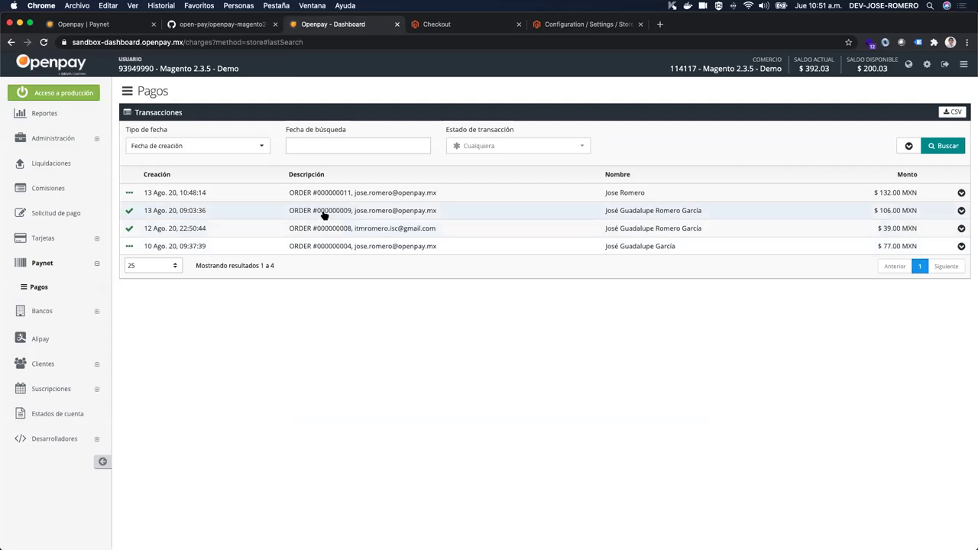
pyautogui.click(226, 211)
pyautogui.scroll(-5, 282, 262)
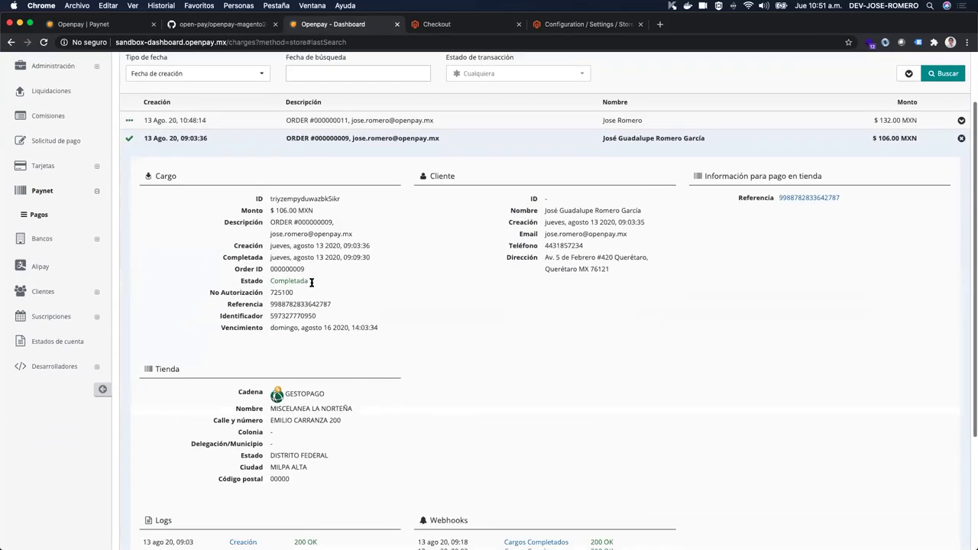
pyautogui.moveTo(267, 288); pyautogui.dragTo(325, 372)
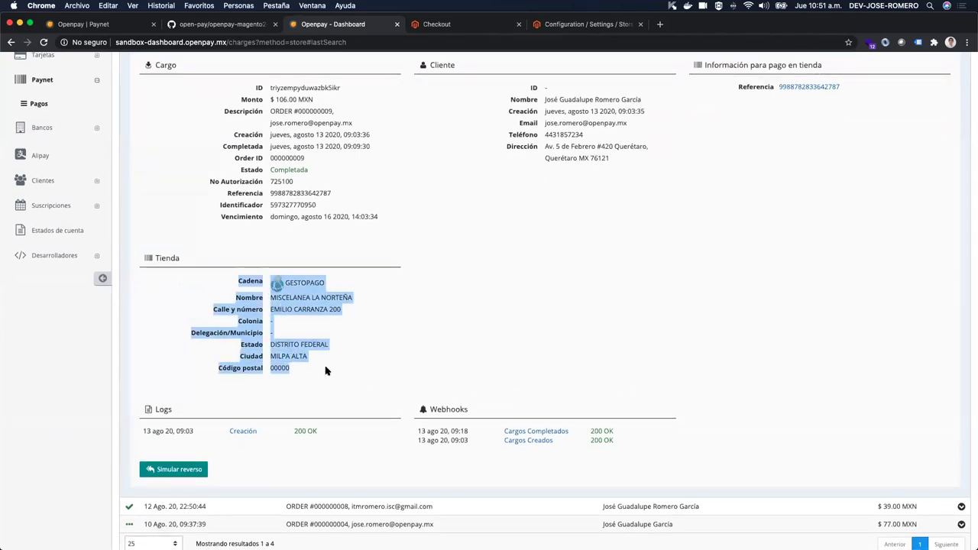
pyautogui.doubleClick(309, 281)
pyautogui.scroll(1, 228, 279)
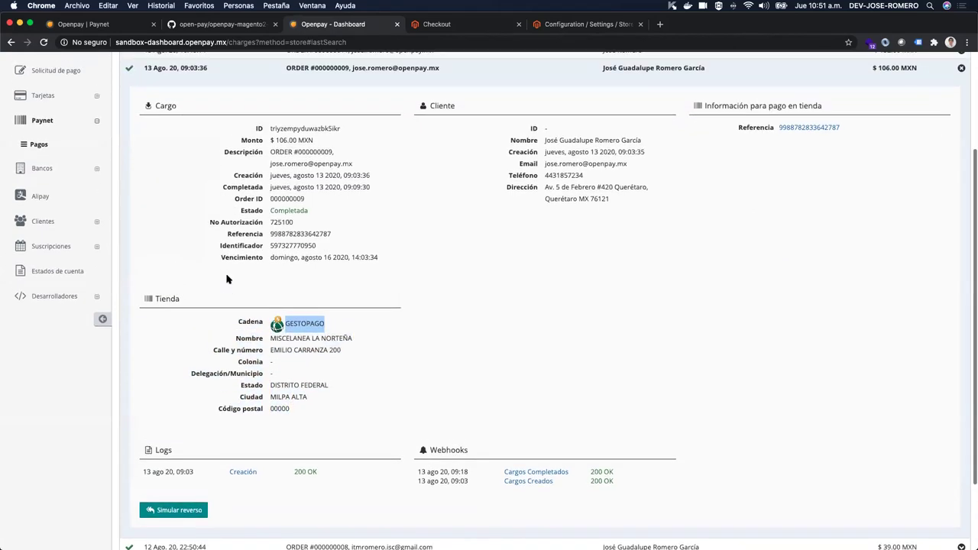
pyautogui.click(58, 300)
pyautogui.click(40, 351)
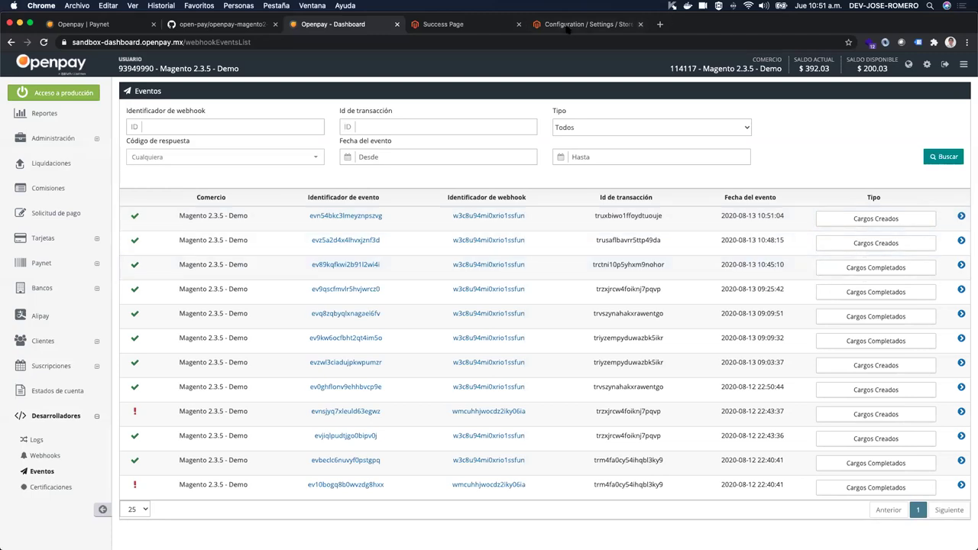
# Step: Glance at the success page, then inspect the pending $104.00 MXN transfer under Bancos > Pagos
pyautogui.click(498, 25)
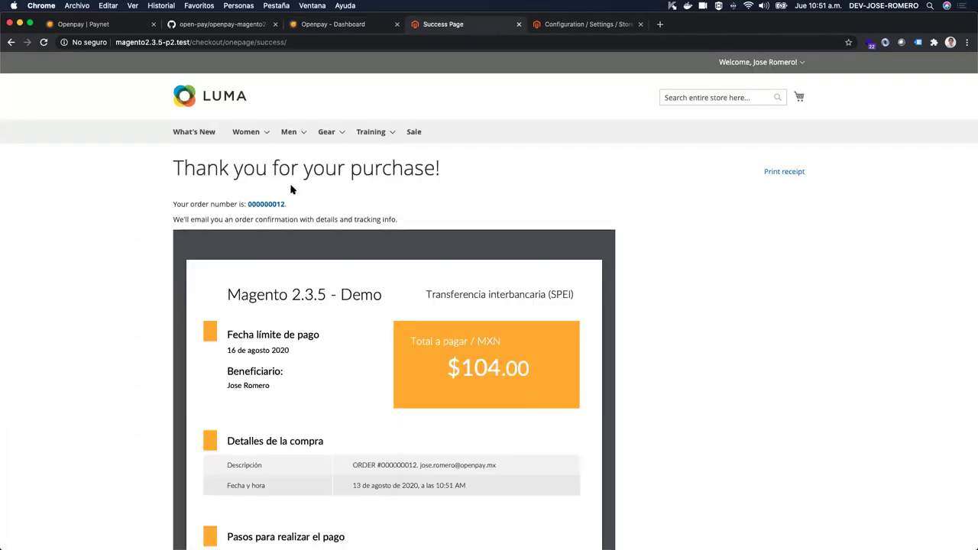
pyautogui.scroll(-4, 349, 188)
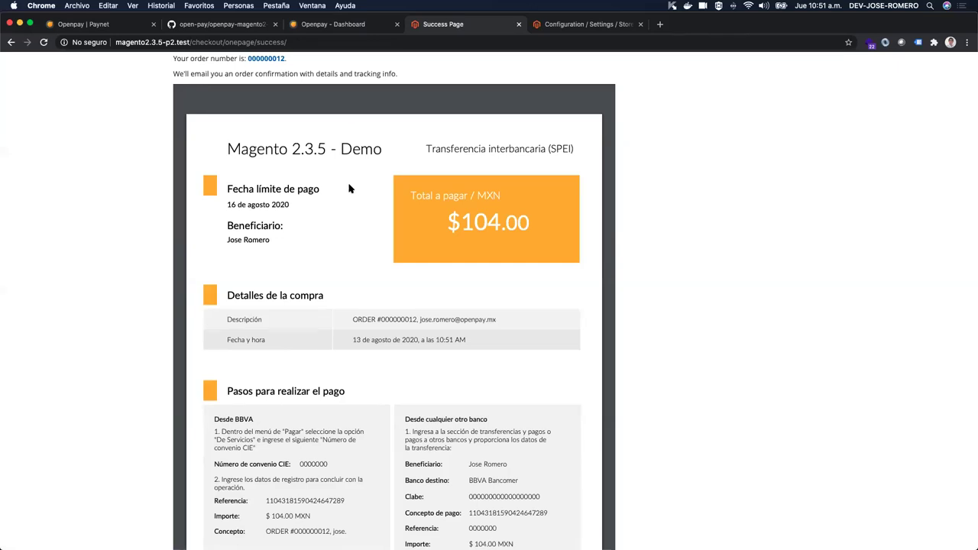
pyautogui.click(333, 24)
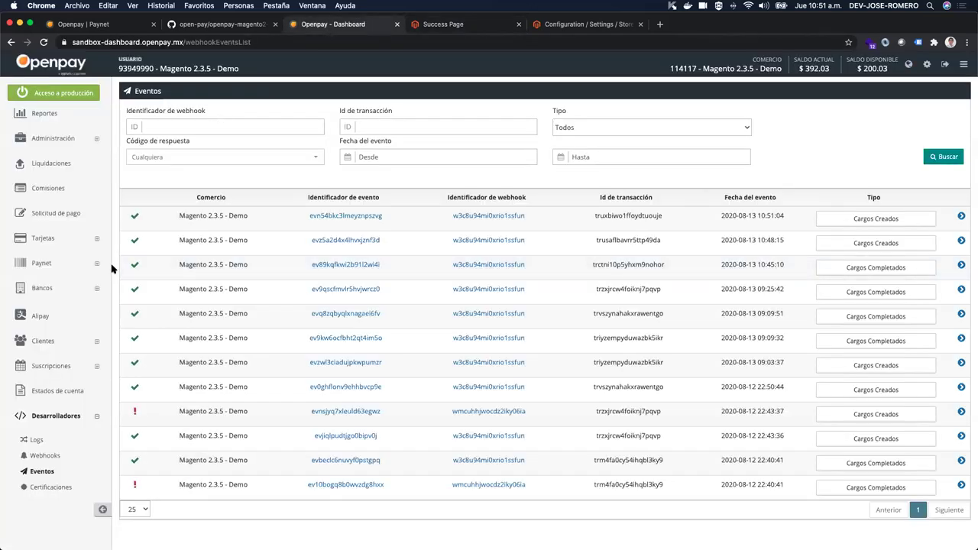
pyautogui.click(61, 287)
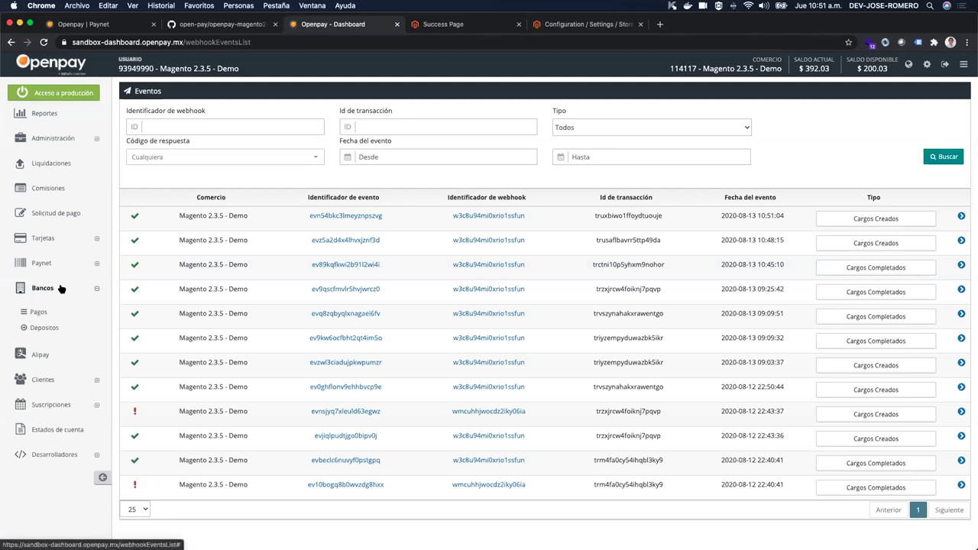
pyautogui.click(33, 313)
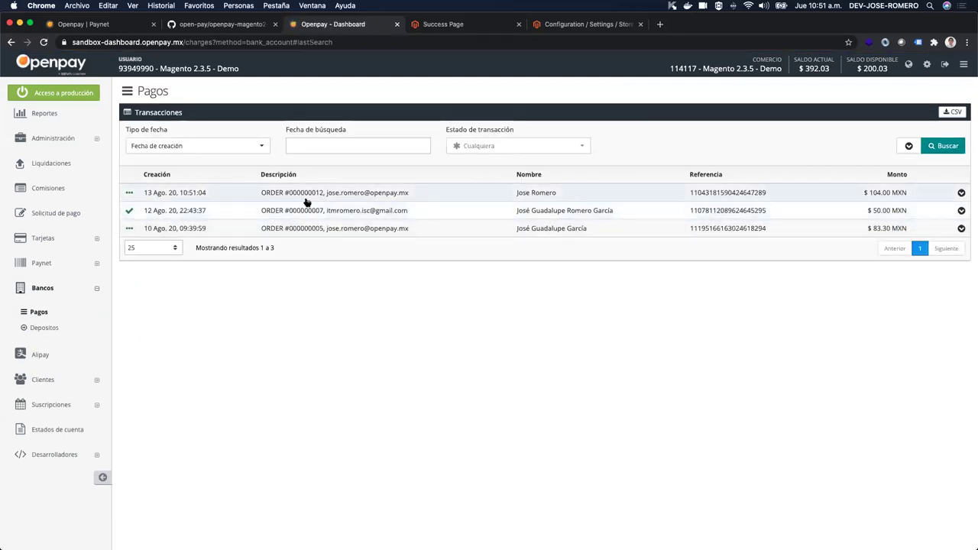
pyautogui.click(311, 197)
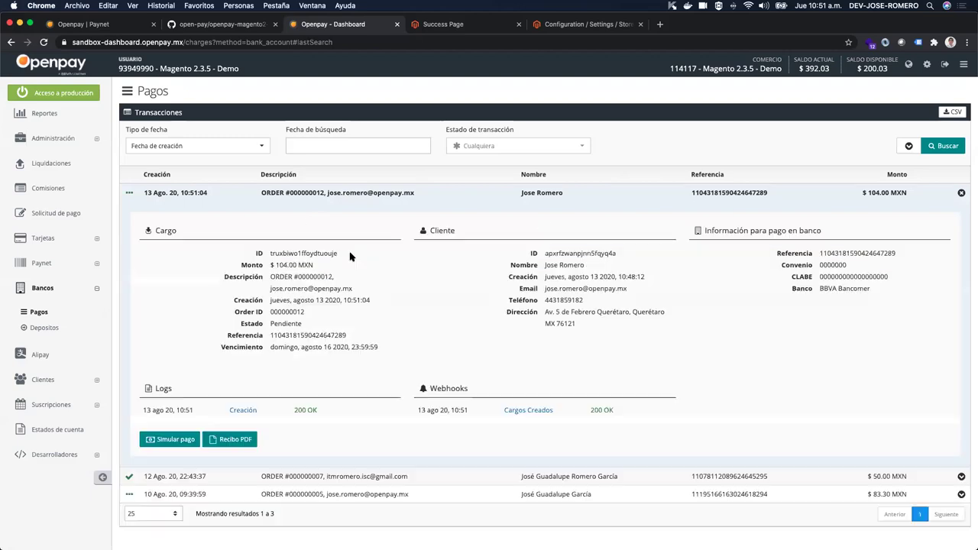
pyautogui.scroll(-1, 353, 255)
pyautogui.moveTo(269, 228); pyautogui.dragTo(404, 327)
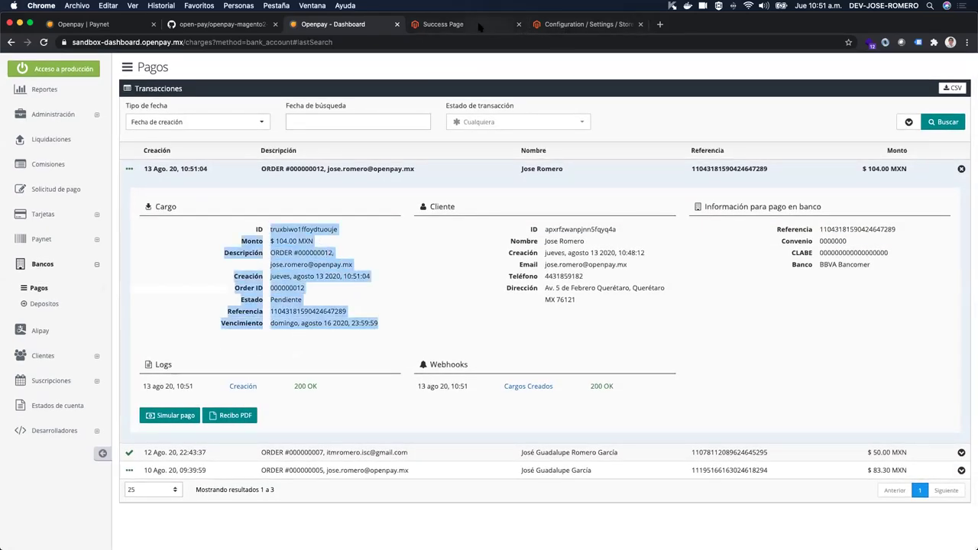
# Step: Return to the Luma thank-you page and scroll through the SPEI receipt
pyautogui.click(479, 28)
pyautogui.scroll(-3, 273, 273)
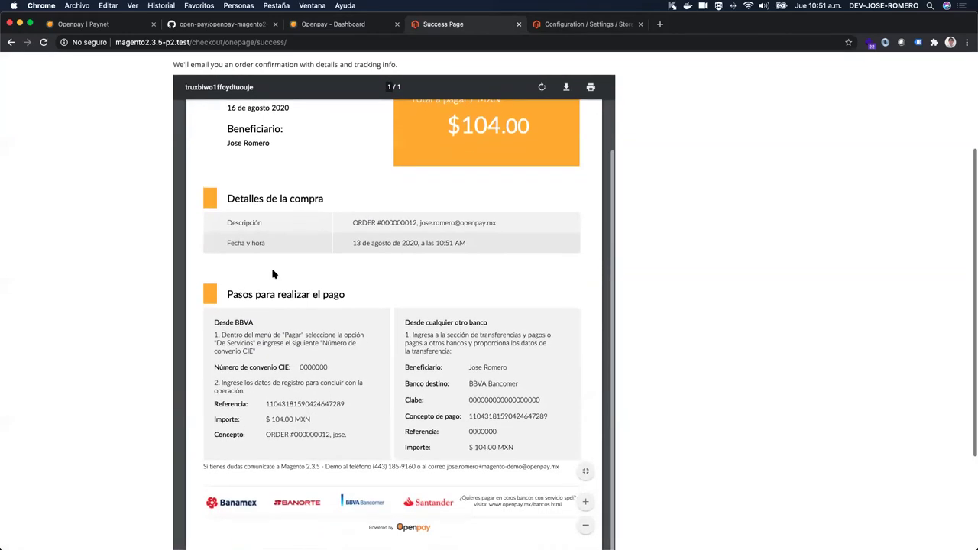
pyautogui.scroll(-3, 273, 273)
pyautogui.scroll(10, 272, 273)
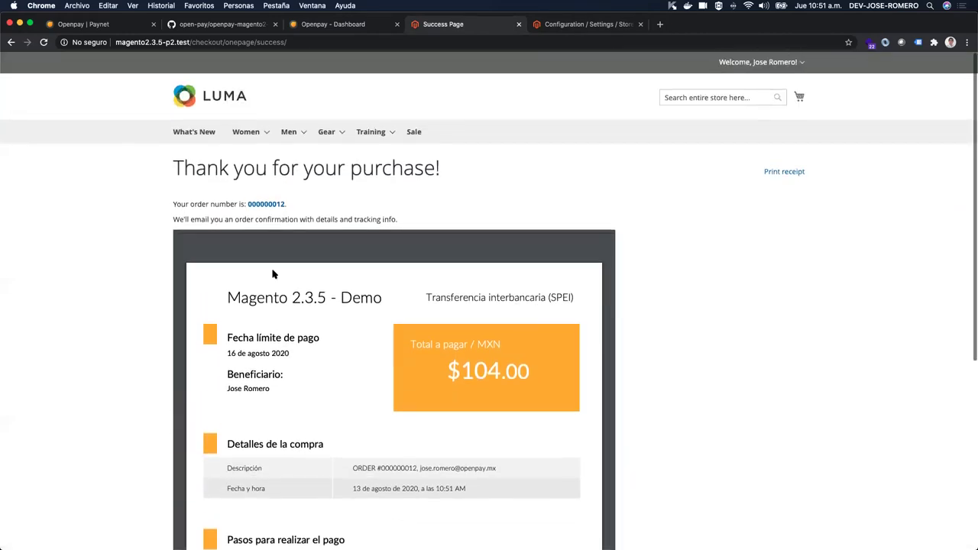